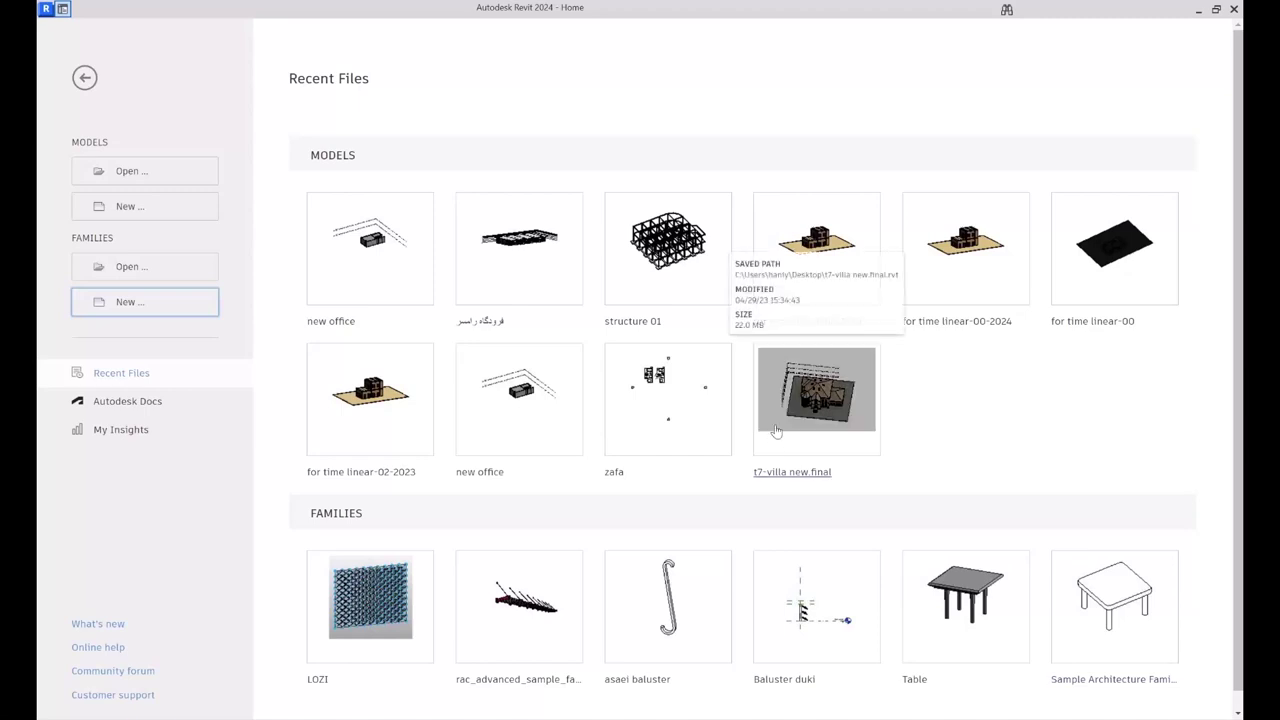
# - Create a new family from the Metric Door template in the English family templates folder
pyautogui.click(168, 313)
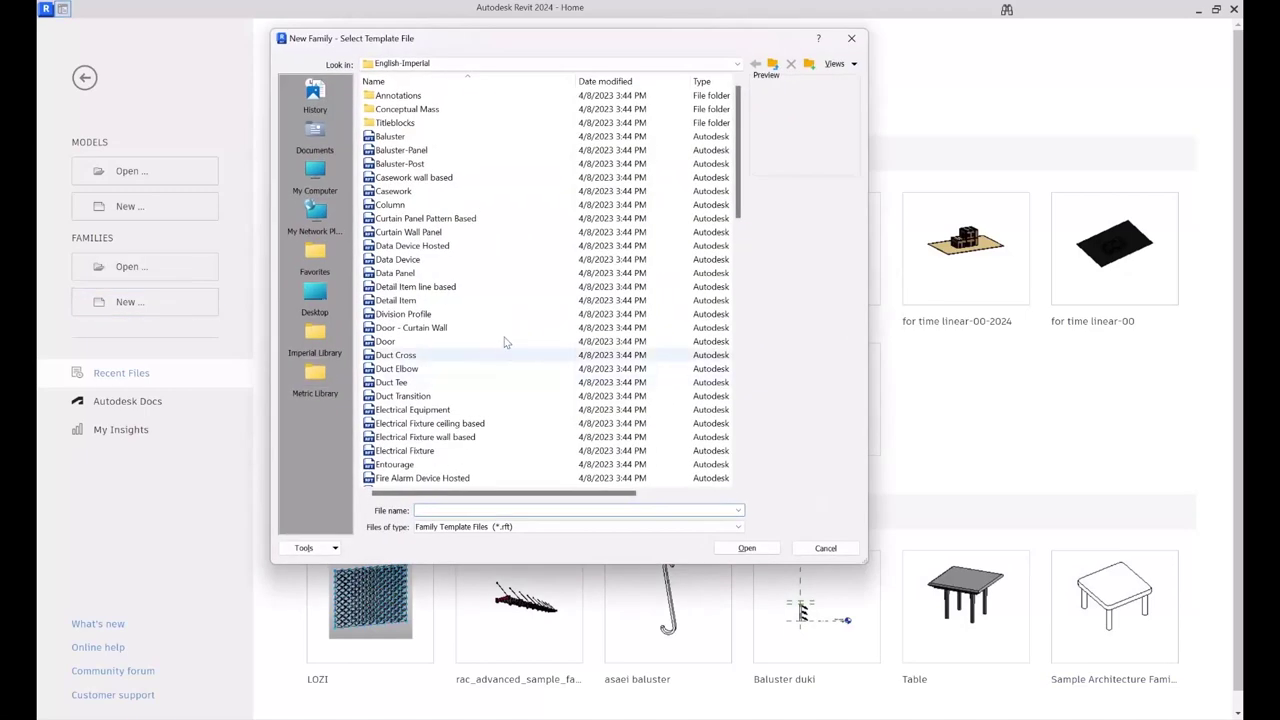
pyautogui.click(773, 64)
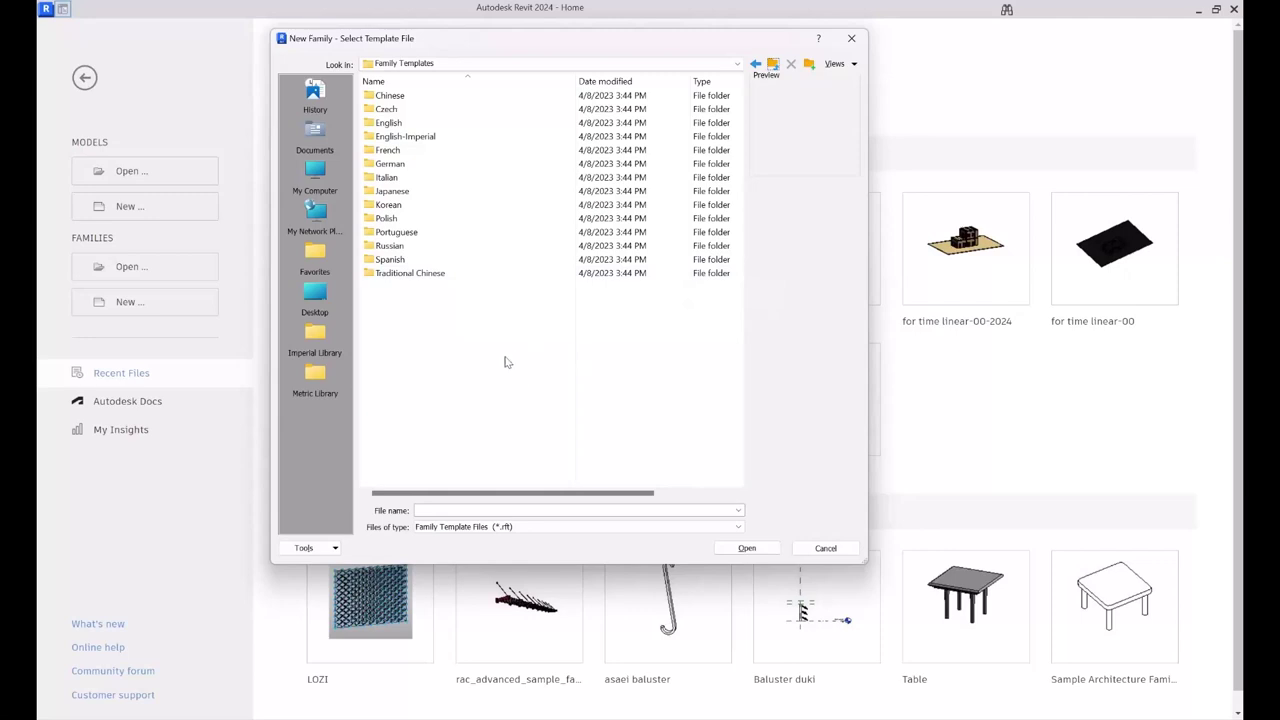
pyautogui.click(421, 124)
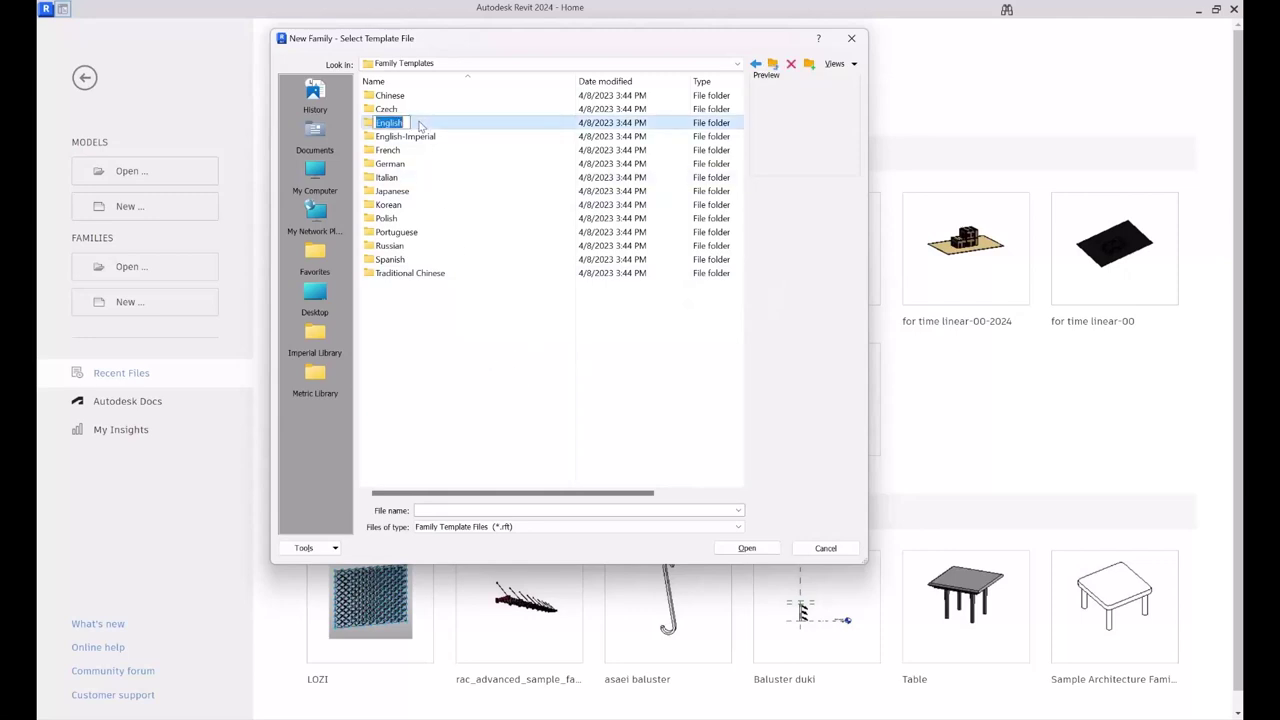
pyautogui.doubleClick(405, 124)
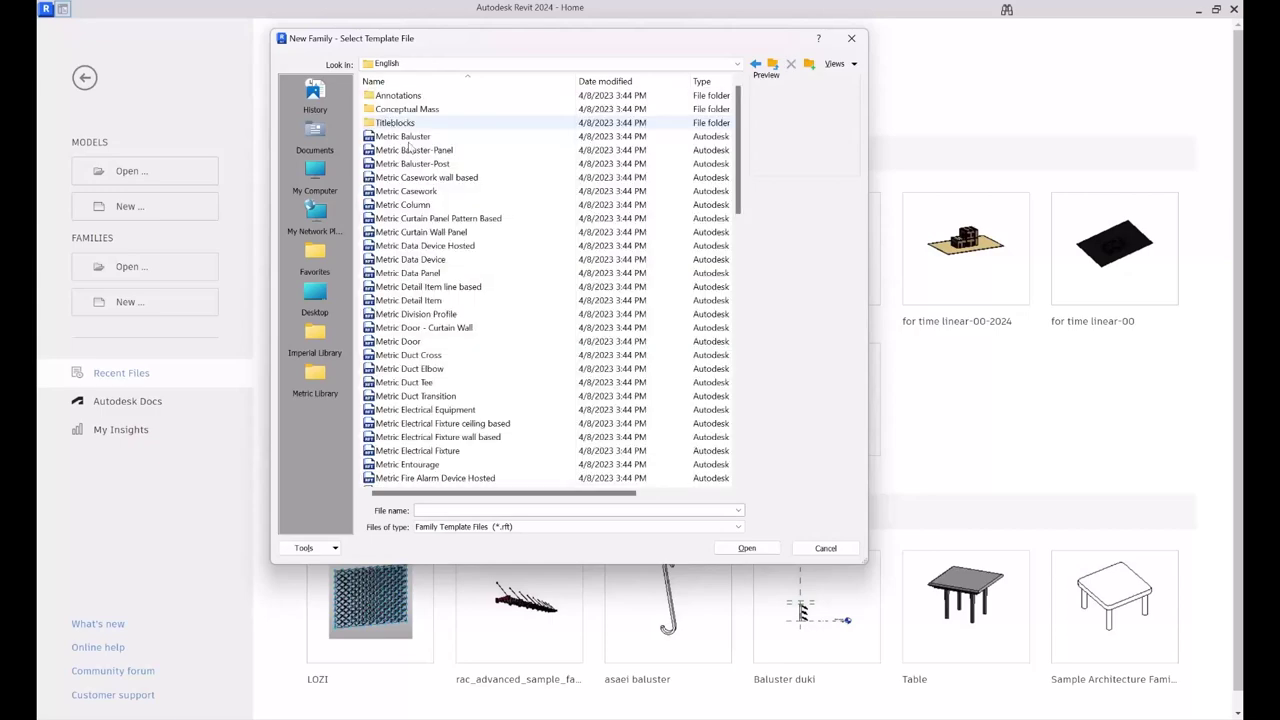
pyautogui.doubleClick(397, 341)
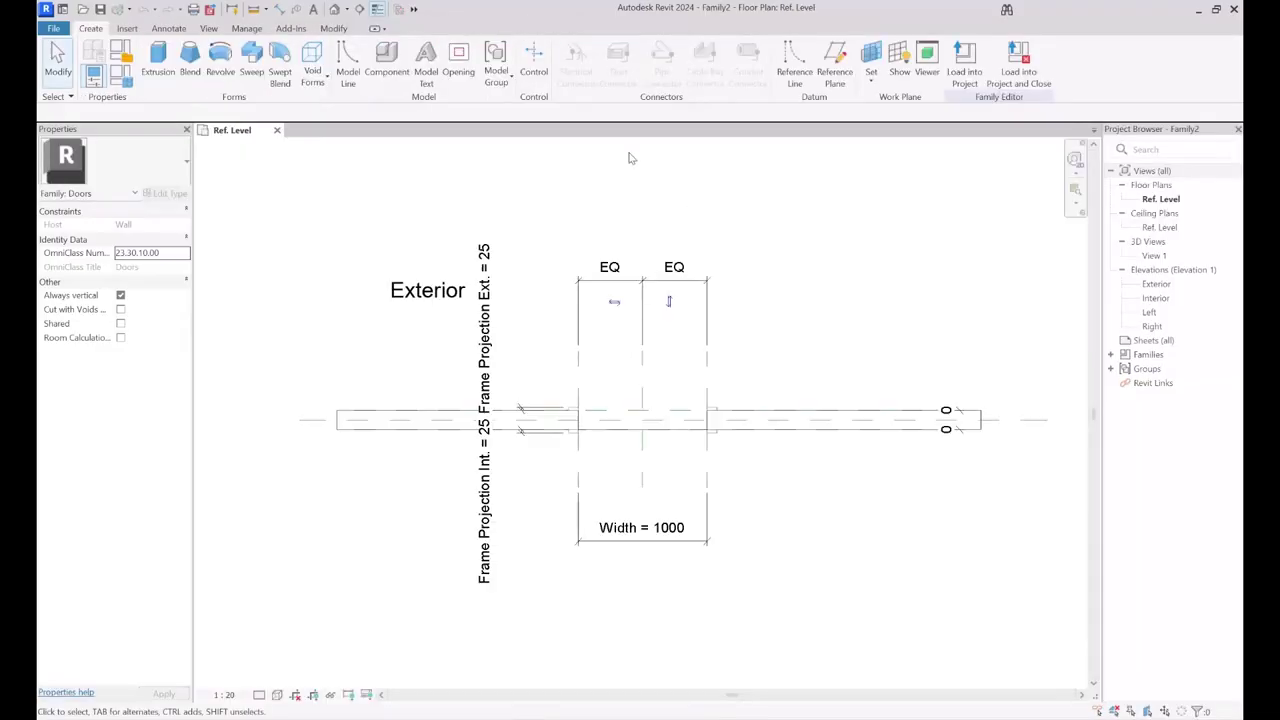
# - Delete the default frame extrusions on both sides of the door opening in the 3D view
pyautogui.click(334, 9)
pyautogui.moveTo(651, 614); pyautogui.dragTo(797, 491, button='middle')
pyautogui.scroll(3, 701, 291)
pyautogui.click(560, 480)
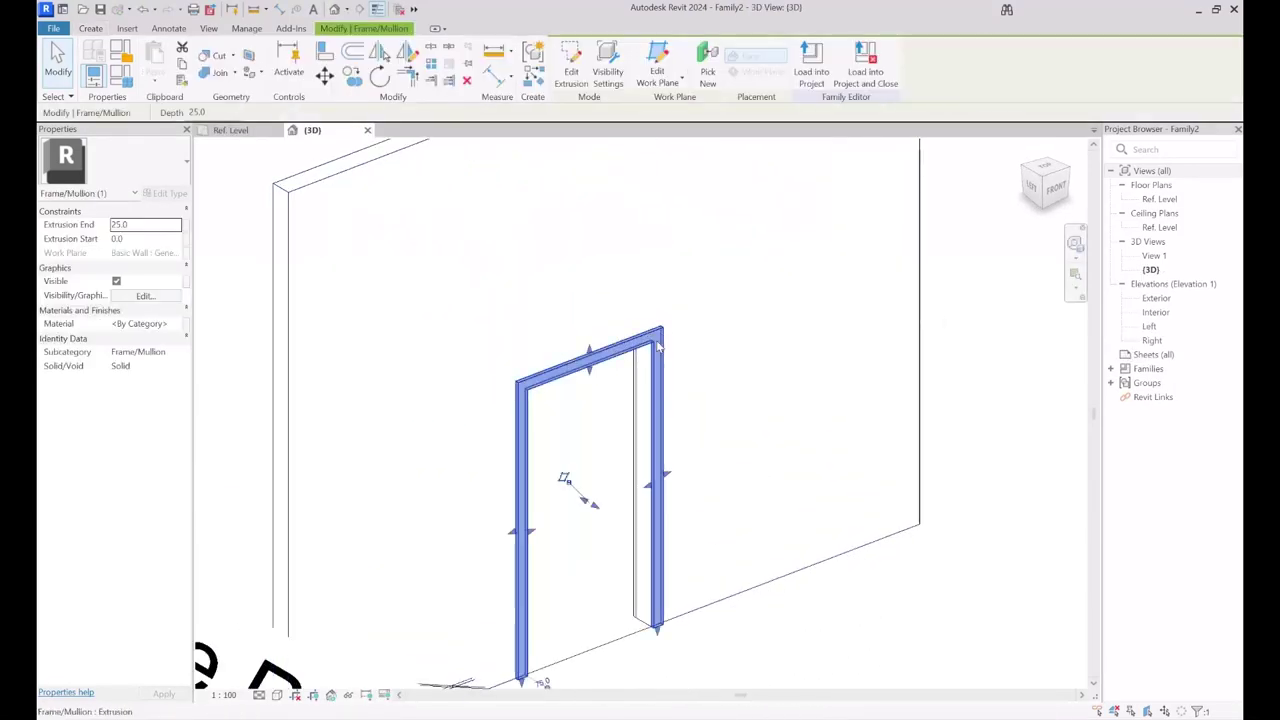
pyautogui.press('Delete')
pyautogui.keyDown('shift'); pyautogui.moveTo(875, 637); pyautogui.dragTo(686, 337, button='middle'); pyautogui.keyUp('shift')
pyautogui.click(686, 337)
pyautogui.press('Delete')
pyautogui.keyDown('shift'); pyautogui.moveTo(594, 457); pyautogui.dragTo(877, 591, button='middle'); pyautogui.keyUp('shift')
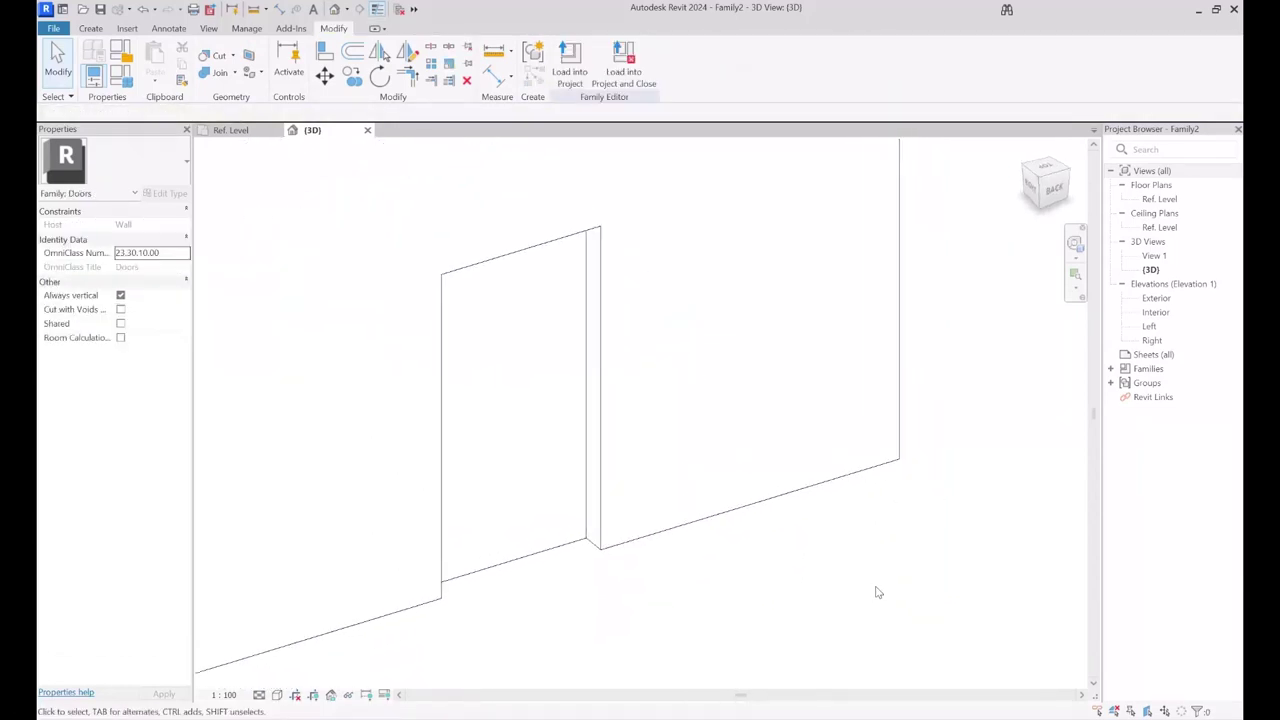
# - Start a sweep and pick both vertical edges and the head edge of the door opening as its path
pyautogui.click(92, 29)
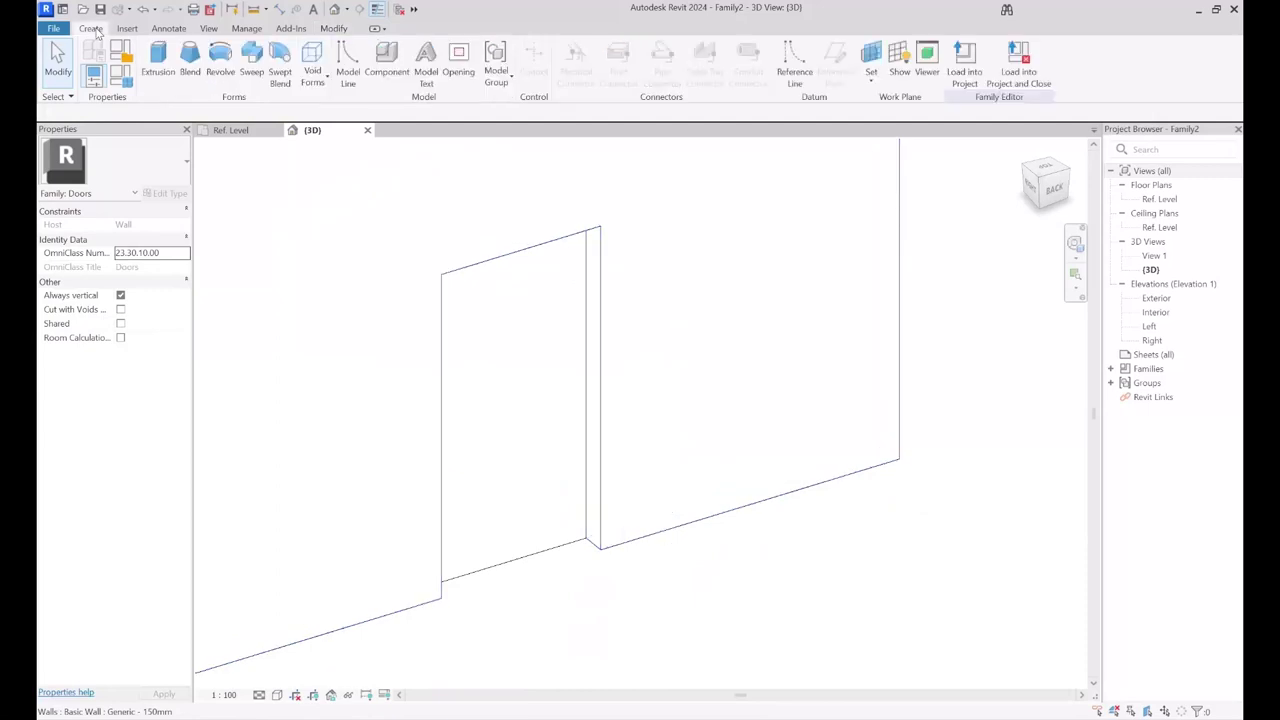
pyautogui.click(262, 86)
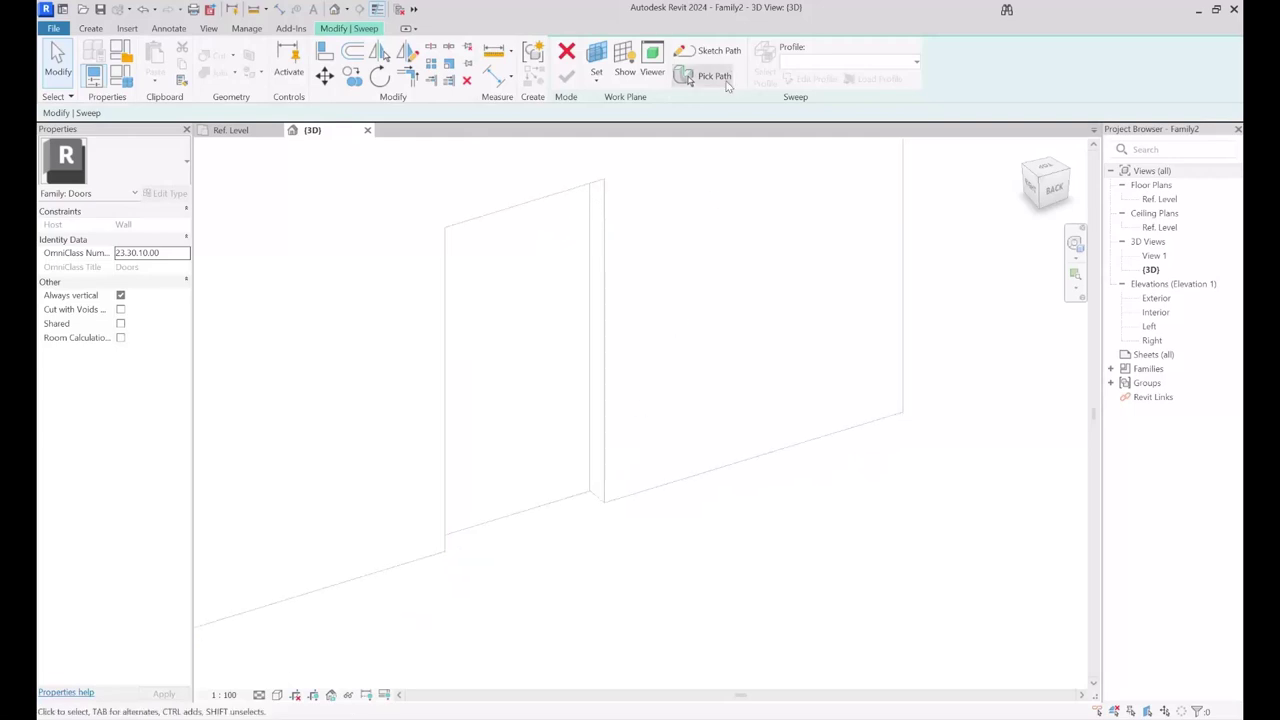
pyautogui.click(714, 77)
pyautogui.click(447, 329)
pyautogui.click(517, 207)
pyautogui.click(598, 255)
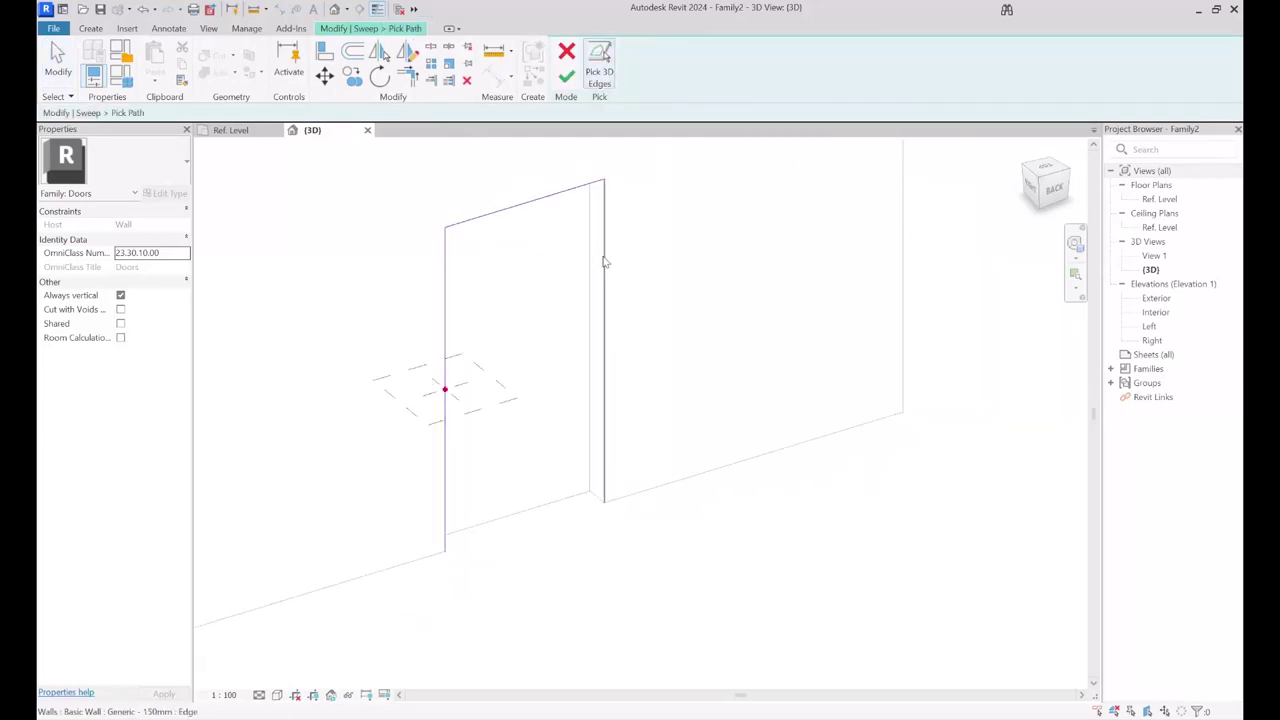
pyautogui.click(566, 74)
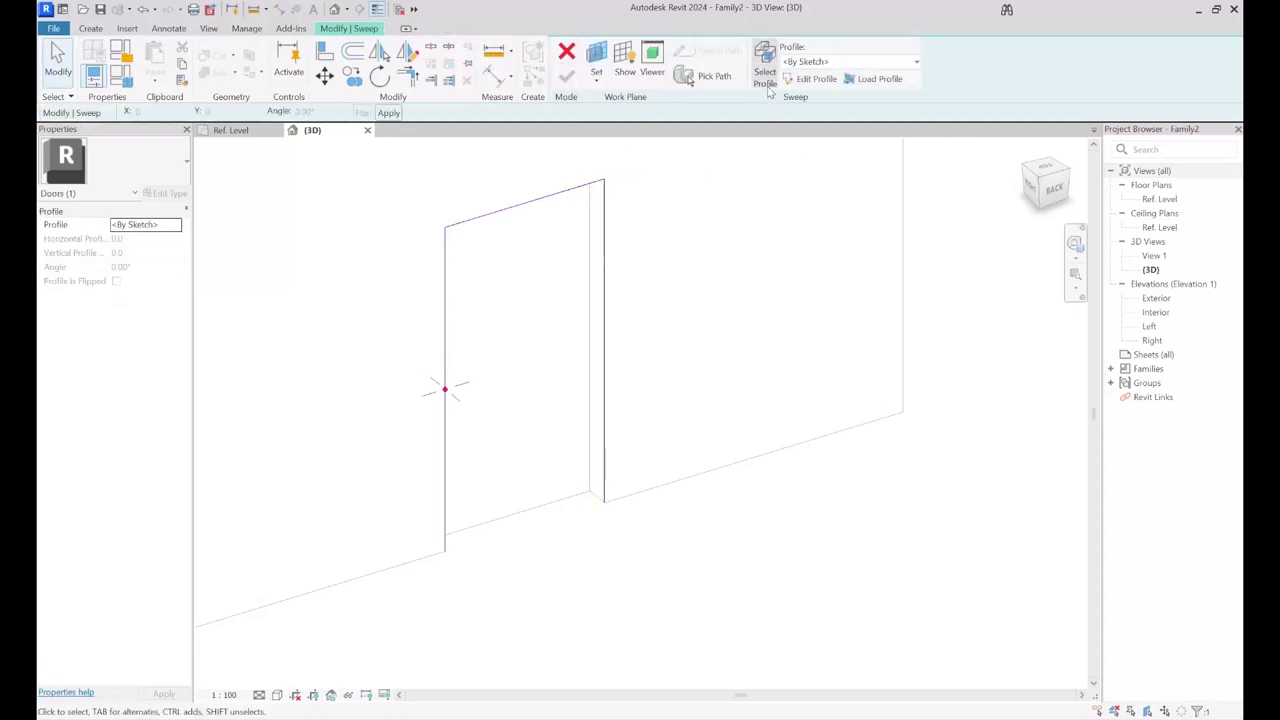
# - Sketch a closed stepped frame profile at the jamb in the Ref. Level plan, about 25 mm wide at its narrow end, and finish the sweep
pyautogui.click(816, 79)
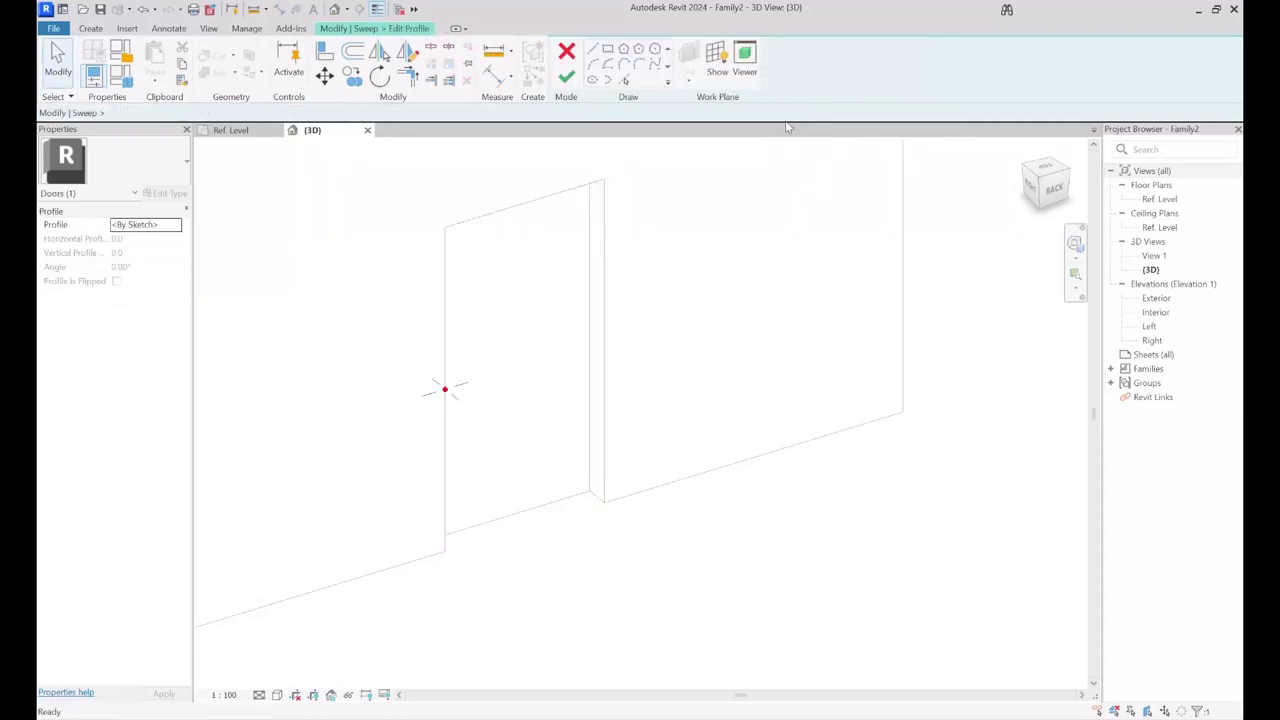
pyautogui.moveTo(491, 429)
pyautogui.keyDown('shift'); pyautogui.mouseDown(button='middle')
pyautogui.moveTo(449, 449)
pyautogui.moveTo(514, 337)
pyautogui.moveTo(489, 354)
pyautogui.moveTo(518, 412)
pyautogui.mouseUp(button='middle'); pyautogui.keyUp('shift')
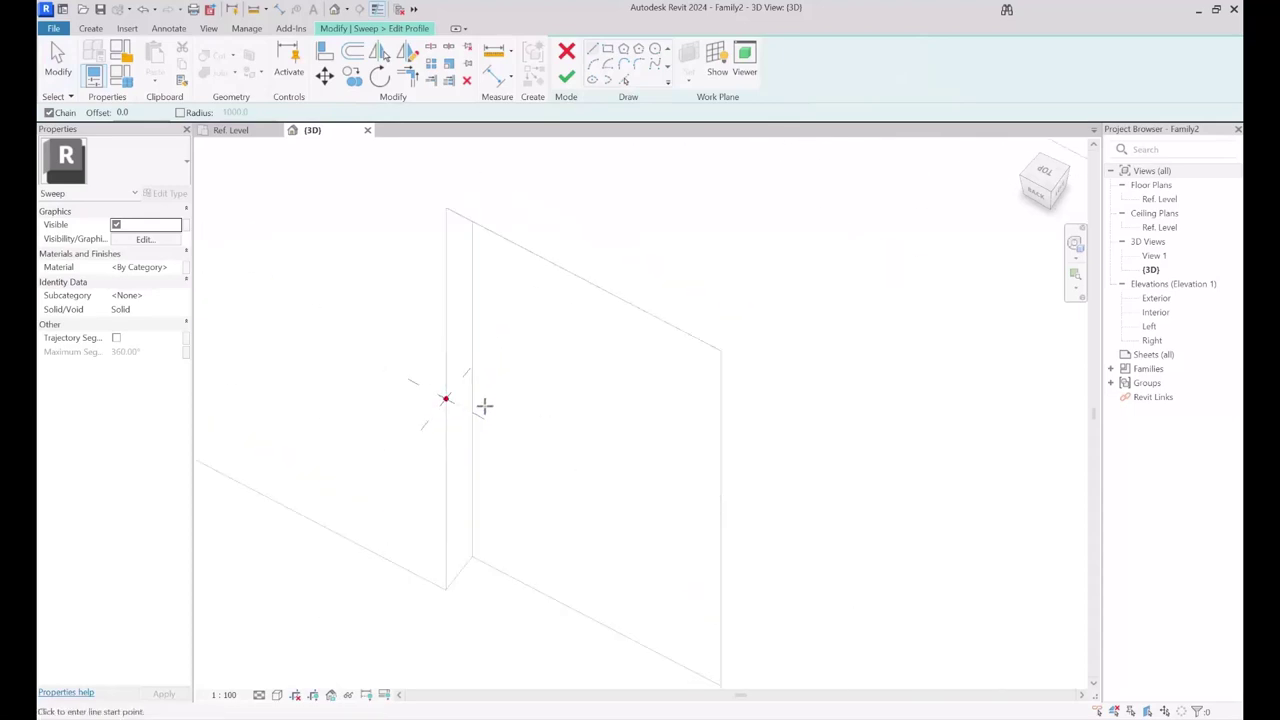
pyautogui.click(1166, 199)
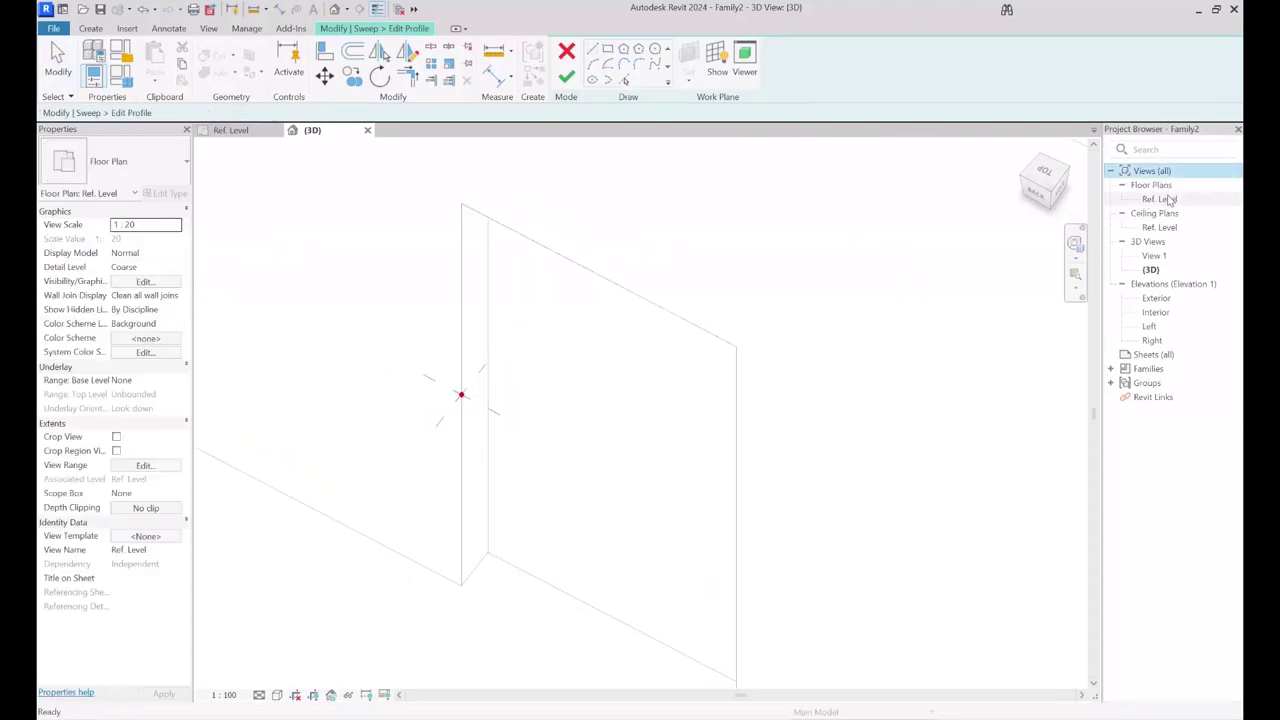
pyautogui.doubleClick(1166, 199)
pyautogui.scroll(6, 637, 411)
pyautogui.moveTo(538, 315); pyautogui.dragTo(590, 374, button='middle')
pyautogui.click(597, 52)
pyautogui.scroll(3, 609, 506)
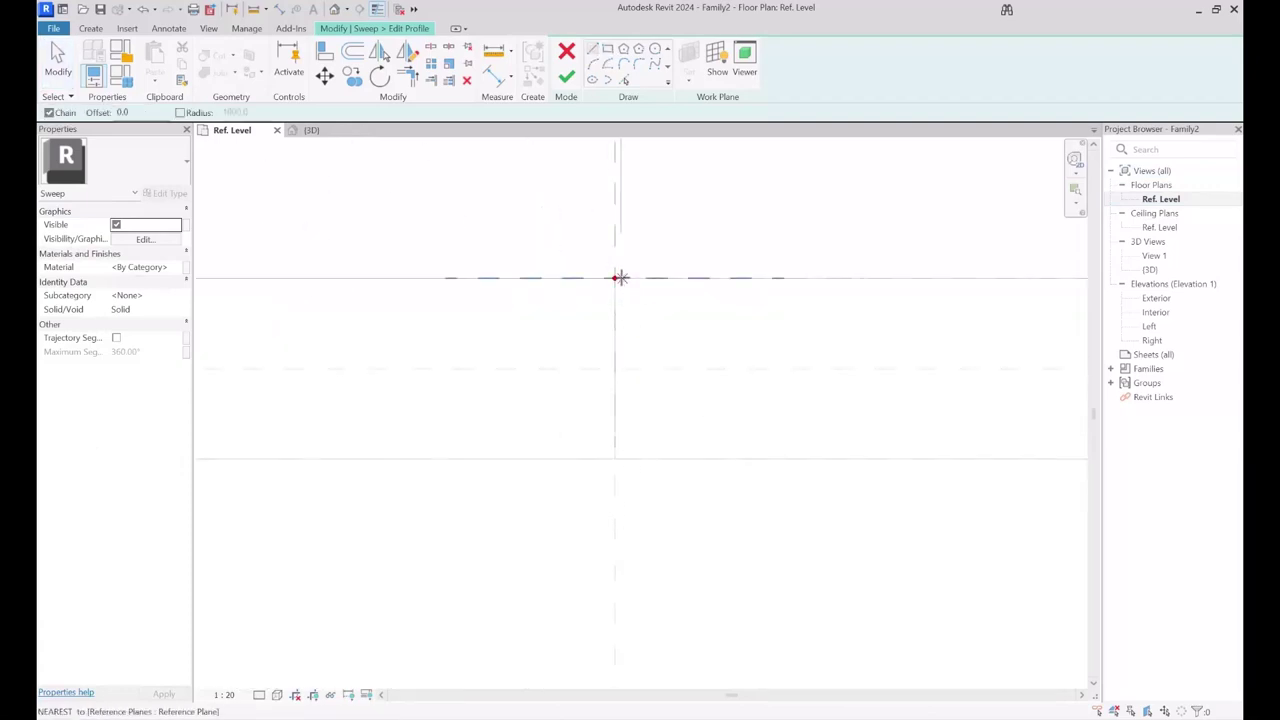
pyautogui.click(586, 278)
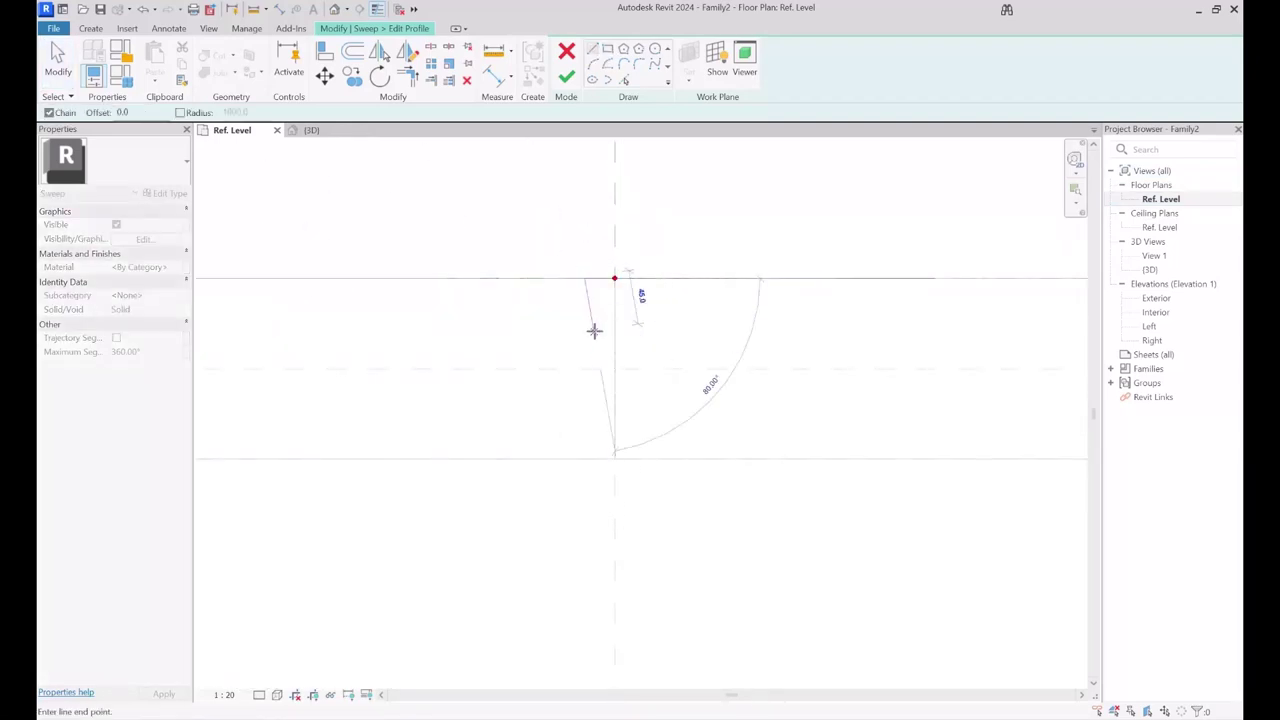
pyautogui.click(585, 320)
pyautogui.click(566, 320)
pyautogui.click(566, 416)
pyautogui.click(614, 416)
pyautogui.click(614, 278)
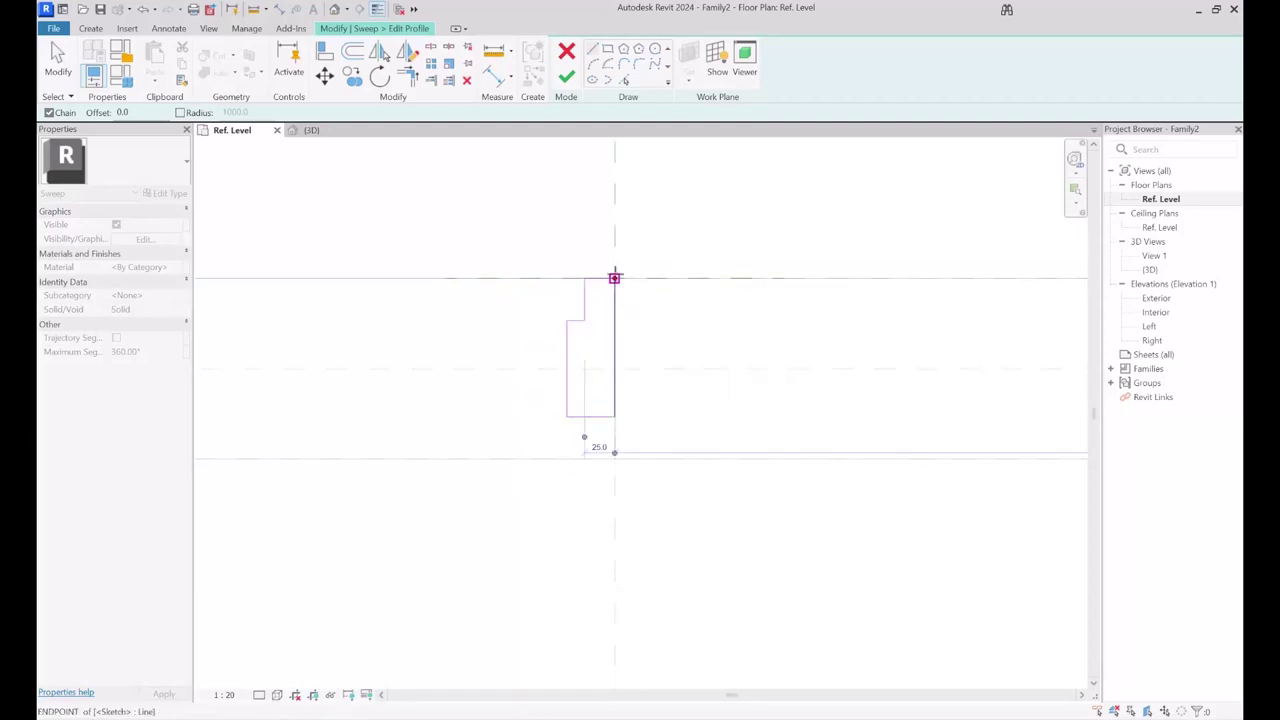
pyautogui.click(566, 77)
pyautogui.click(566, 77)
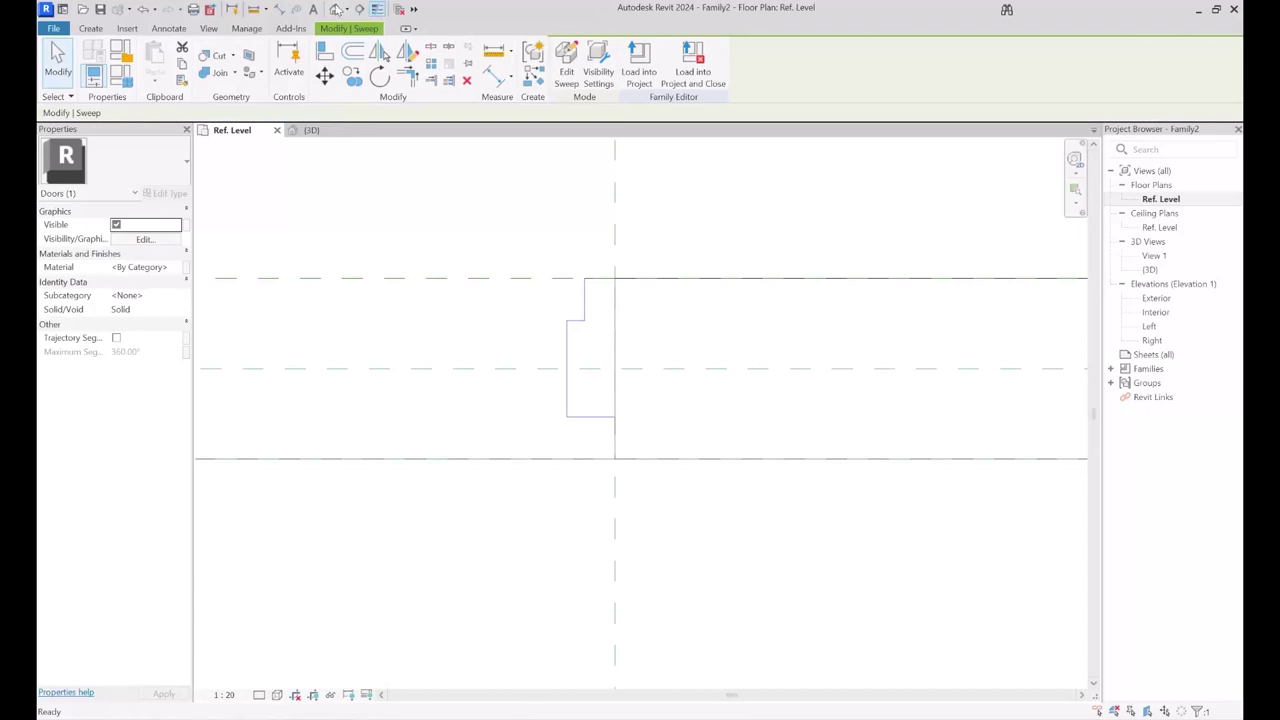
# - Show the door frame in the 3D view with the Shaded visual style
pyautogui.click(336, 9)
pyautogui.moveTo(637, 380)
pyautogui.keyDown('shift'); pyautogui.mouseDown(button='middle')
pyautogui.moveTo(726, 503)
pyautogui.moveTo(722, 483)
pyautogui.mouseUp(button='middle'); pyautogui.keyUp('shift')
pyautogui.press('s')
pyautogui.press('d')
pyautogui.keyDown('shift'); pyautogui.moveTo(714, 628); pyautogui.dragTo(694, 470, button='middle'); pyautogui.keyUp('shift')
# - For the frame sweep's material, duplicate the Default material with its assets and name the copy Frame
pyautogui.click(690, 467)
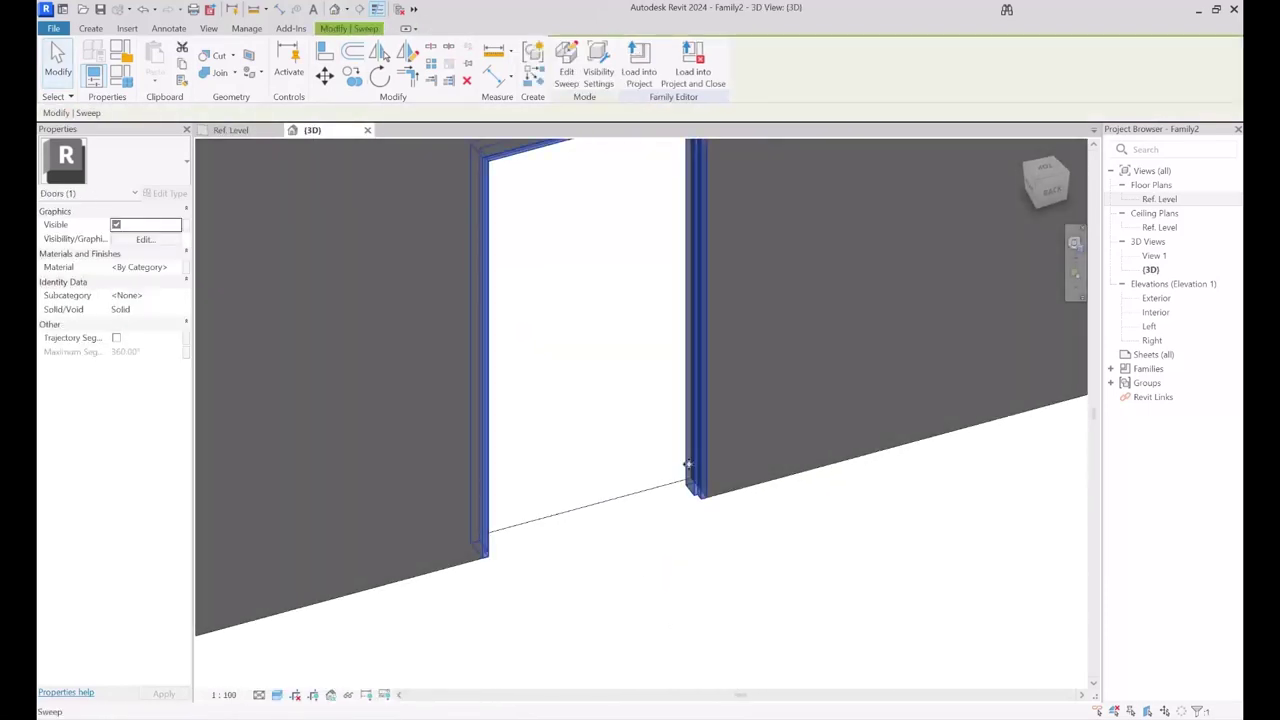
pyautogui.click(170, 267)
pyautogui.click(176, 267)
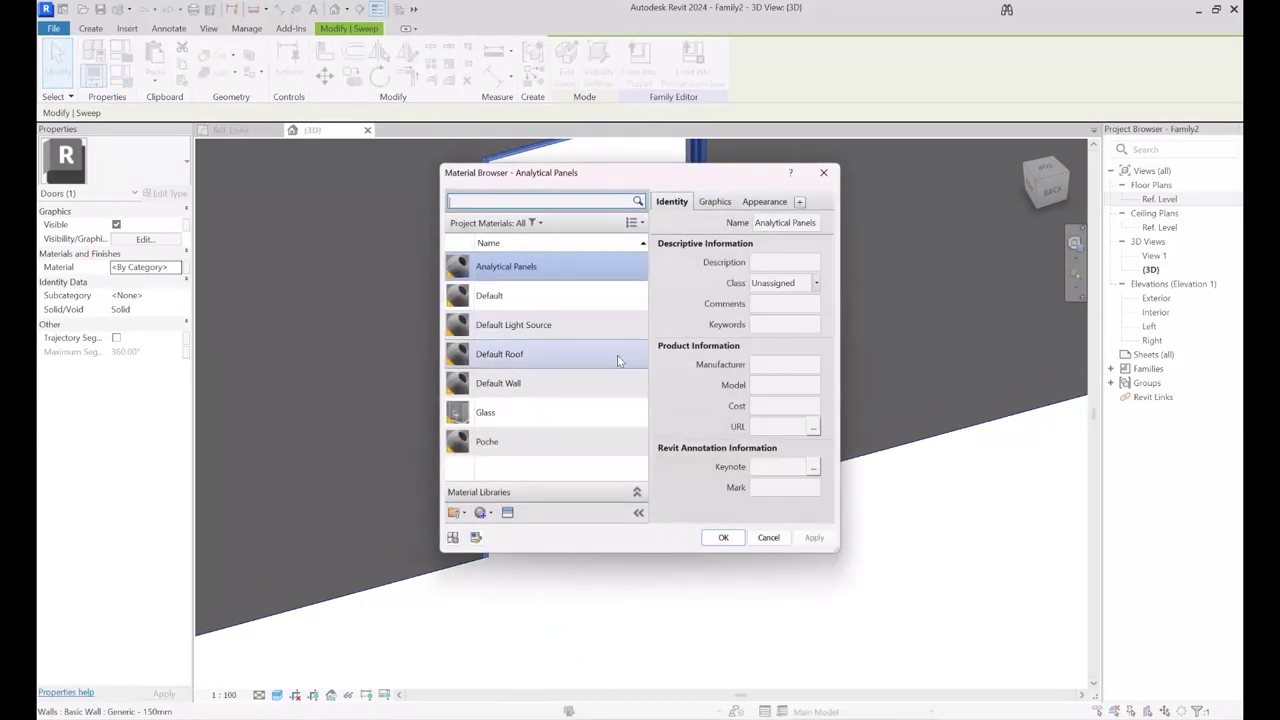
pyautogui.click(512, 296)
pyautogui.rightClick(513, 299)
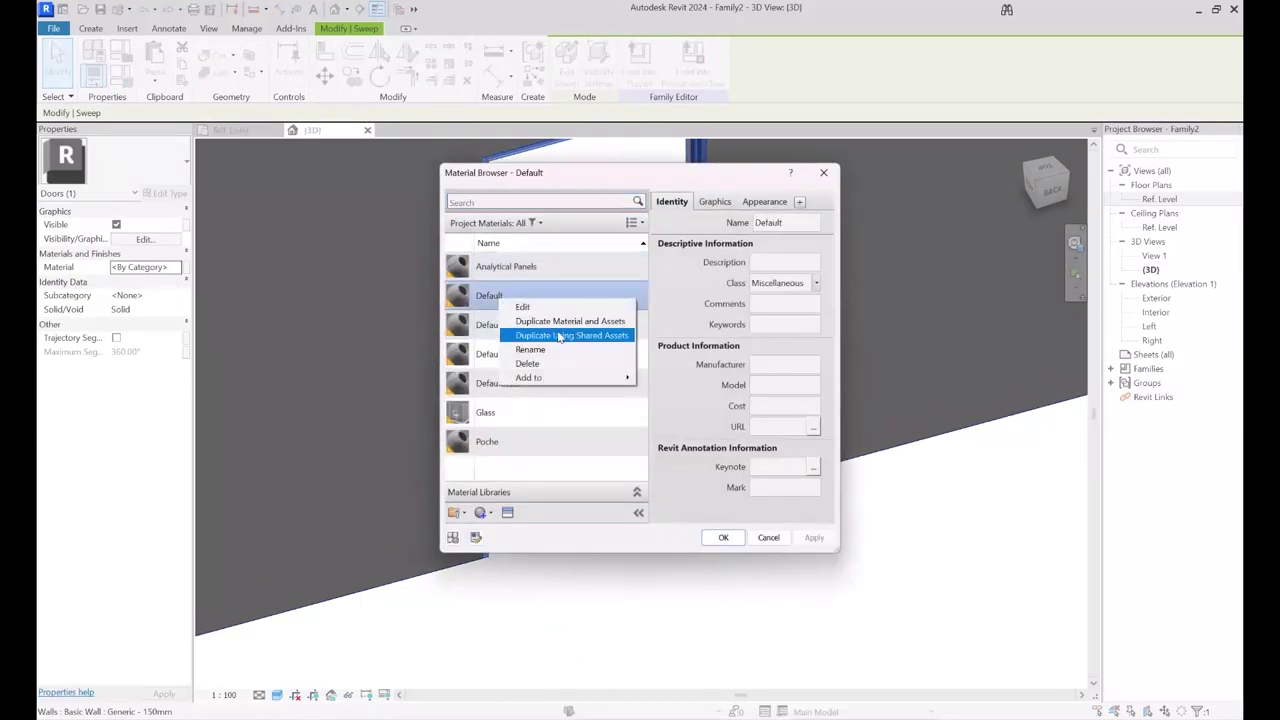
pyautogui.click(586, 322)
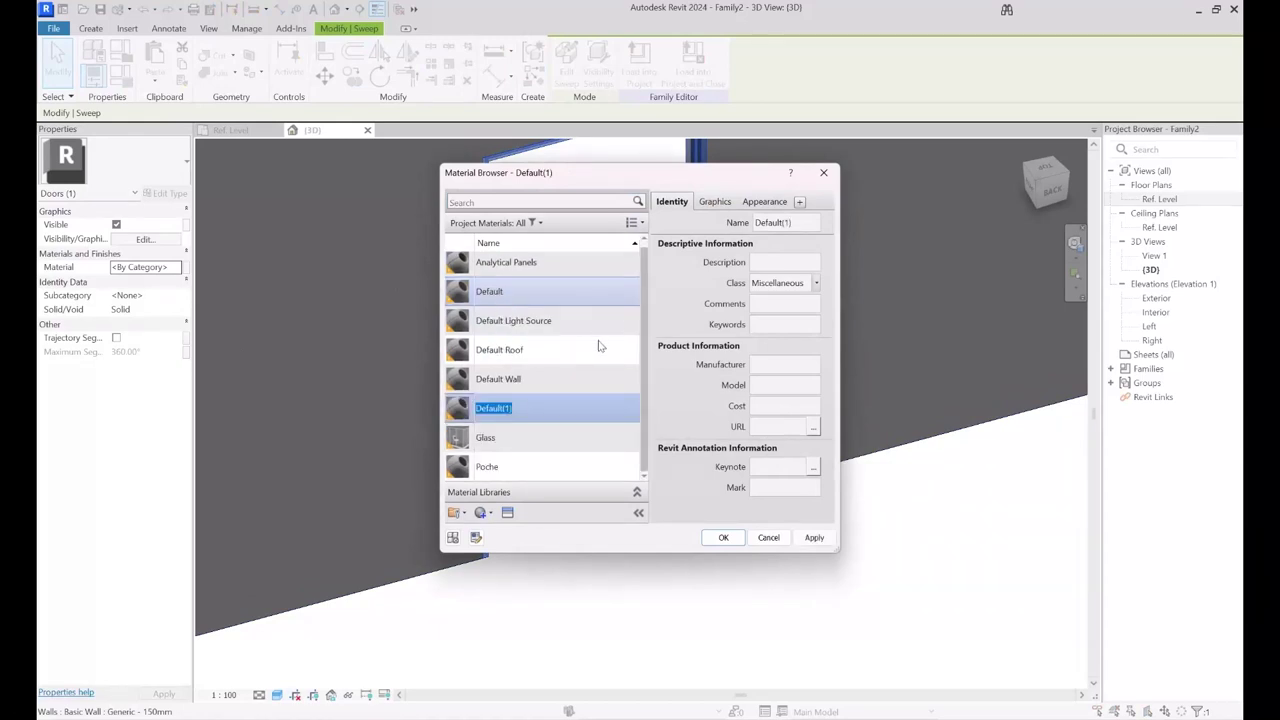
pyautogui.write('Frame')
pyautogui.press('Return')
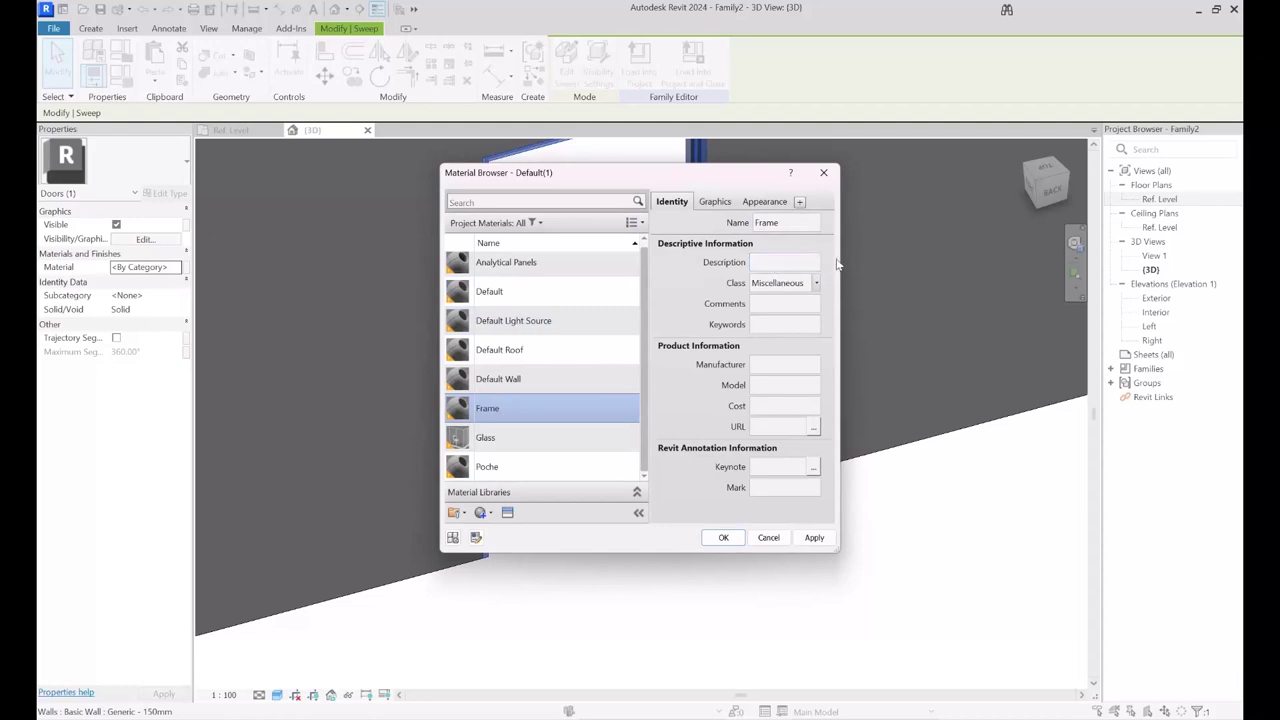
# - Set the Frame material's shading color to brown RGB 128-064-000 and apply the material to the sweep
pyautogui.moveTo(850, 257); pyautogui.dragTo(1033, 263)
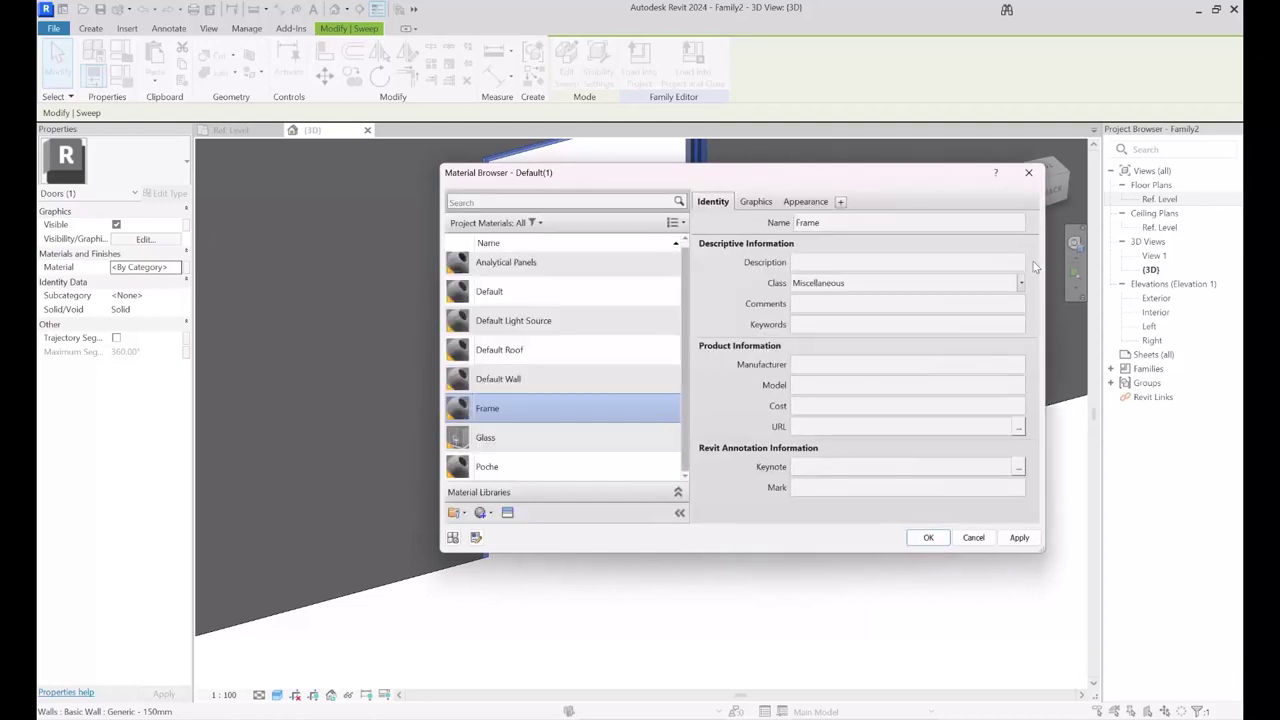
pyautogui.click(756, 201)
pyautogui.click(873, 258)
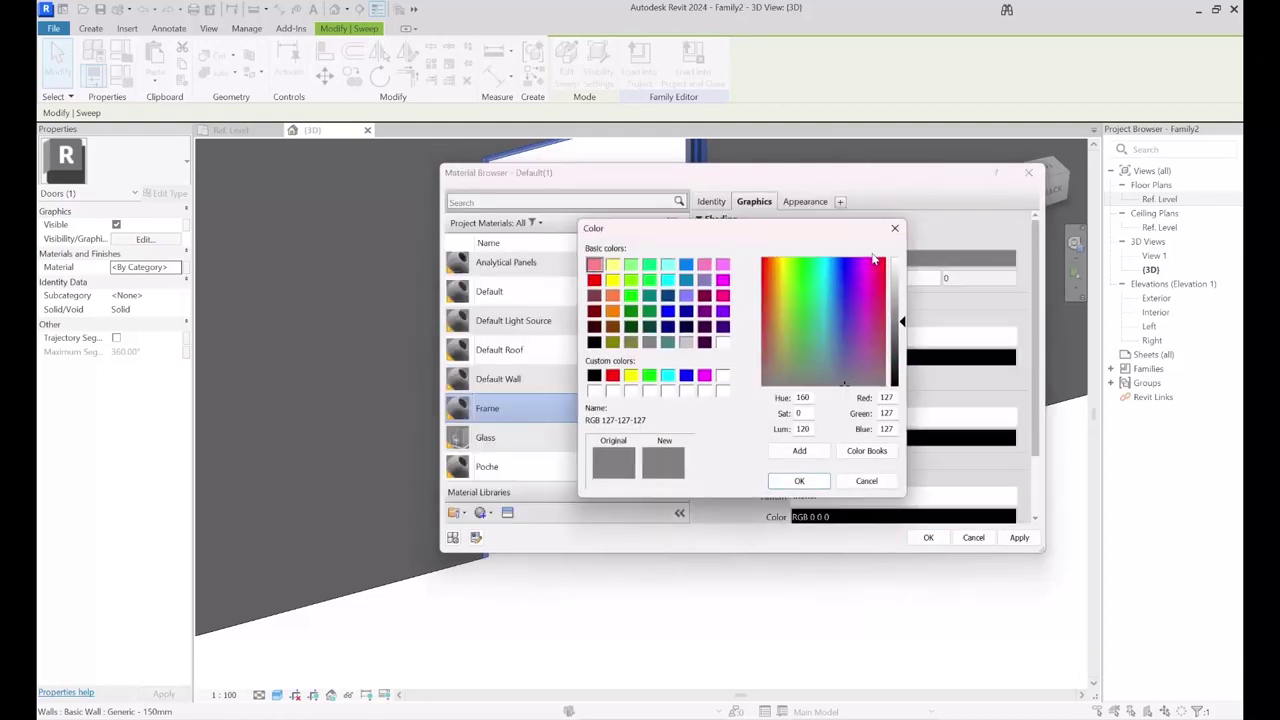
pyautogui.click(613, 326)
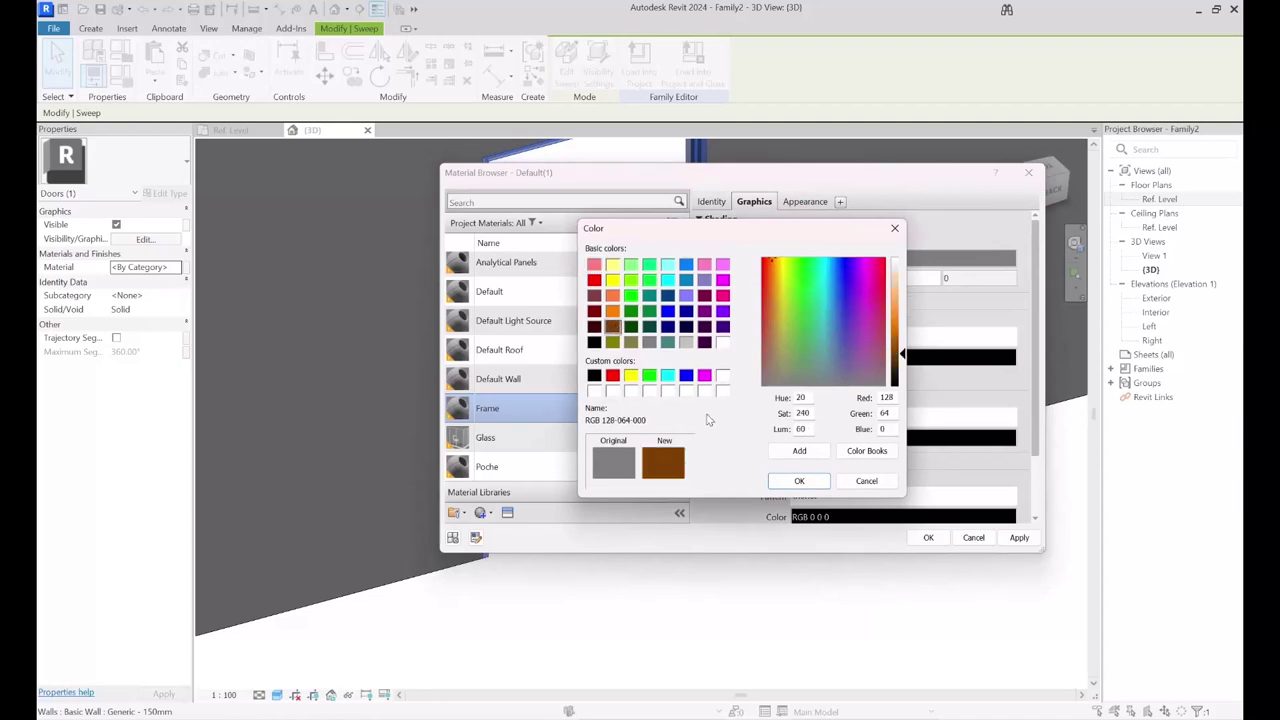
pyautogui.click(799, 481)
pyautogui.click(926, 537)
pyautogui.click(811, 574)
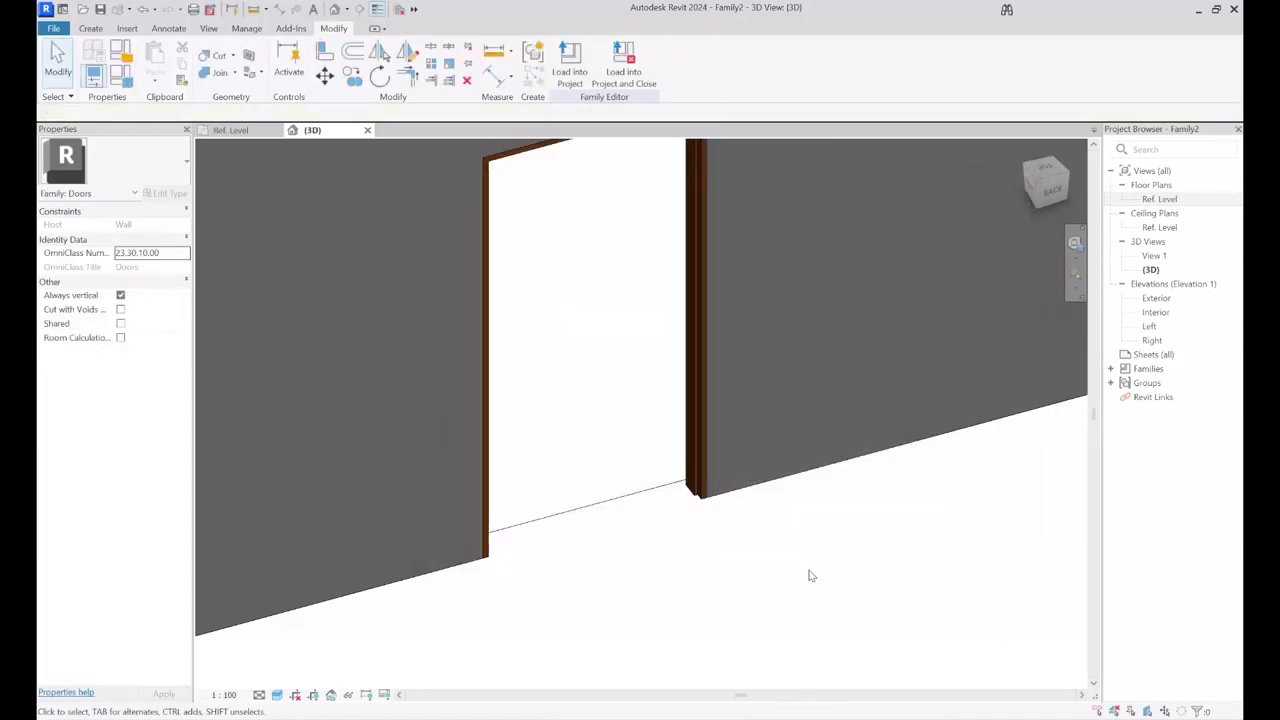
# - Associate the frame sweep's material with a new family type parameter named Frame
pyautogui.moveTo(798, 568); pyautogui.dragTo(798, 585, button='middle')
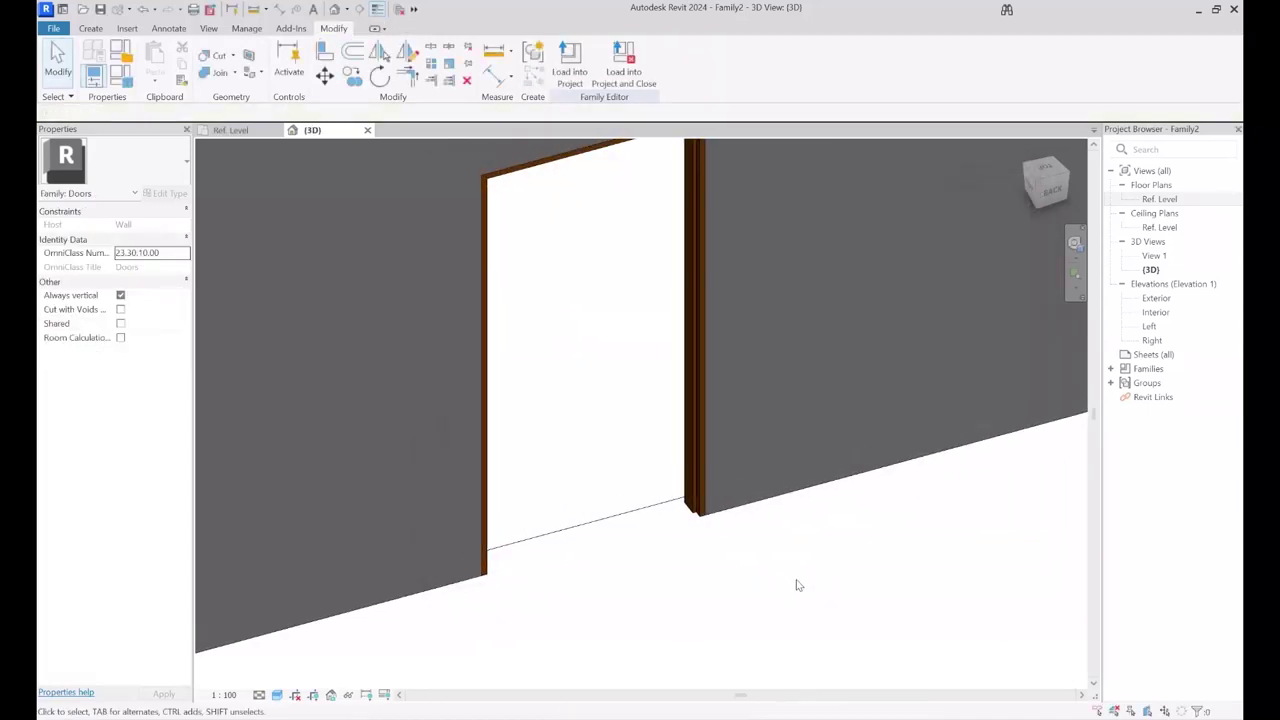
pyautogui.click(696, 406)
pyautogui.keyDown('shift'); pyautogui.moveTo(611, 401); pyautogui.dragTo(560, 560, button='middle'); pyautogui.keyUp('shift')
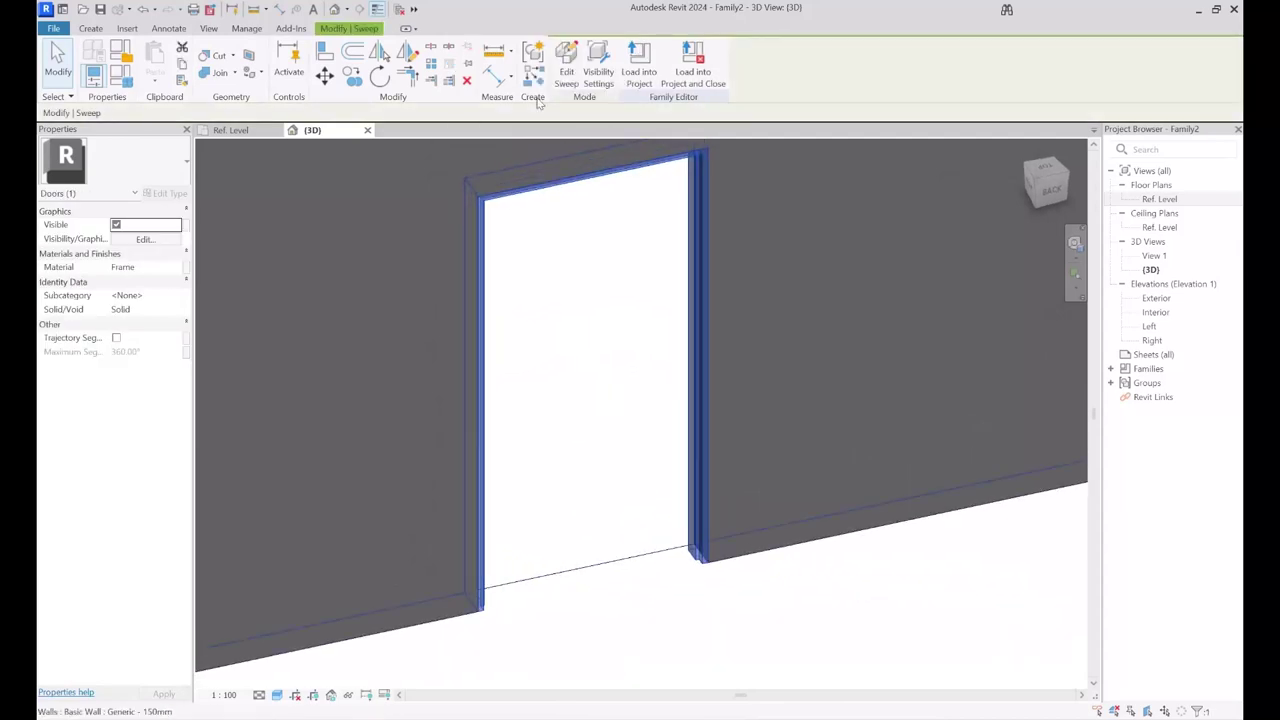
pyautogui.click(187, 273)
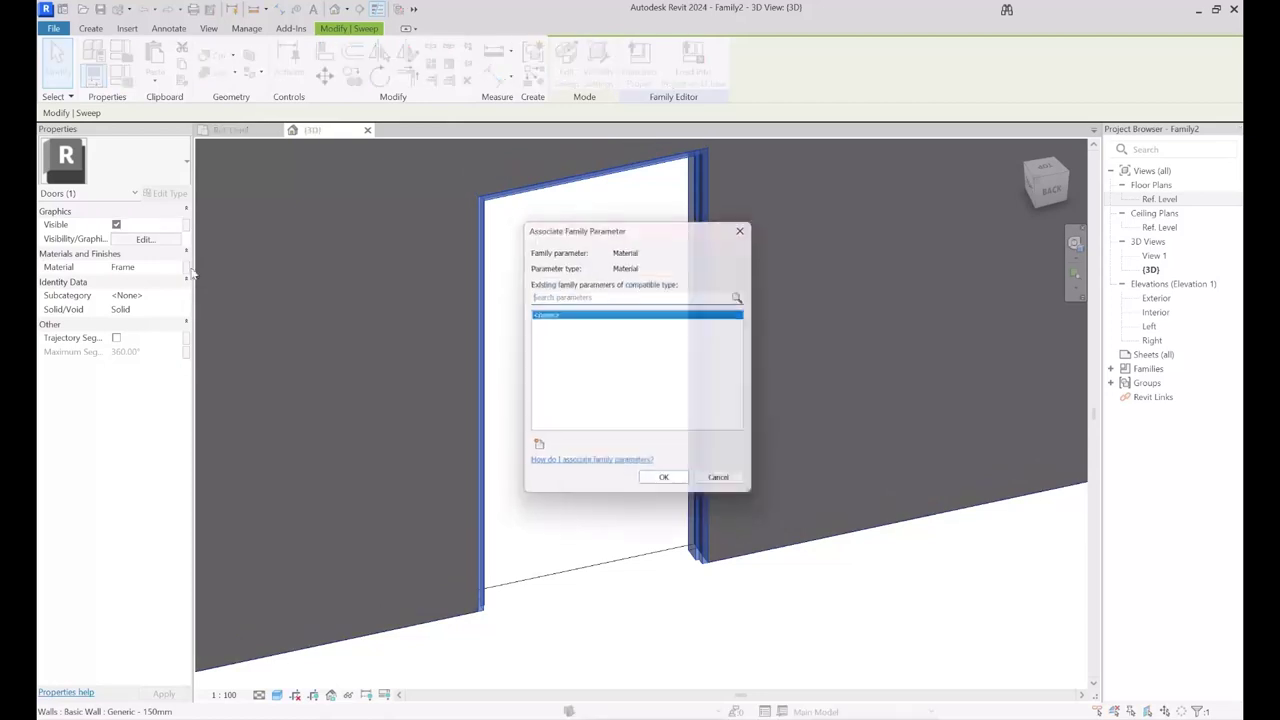
pyautogui.click(536, 451)
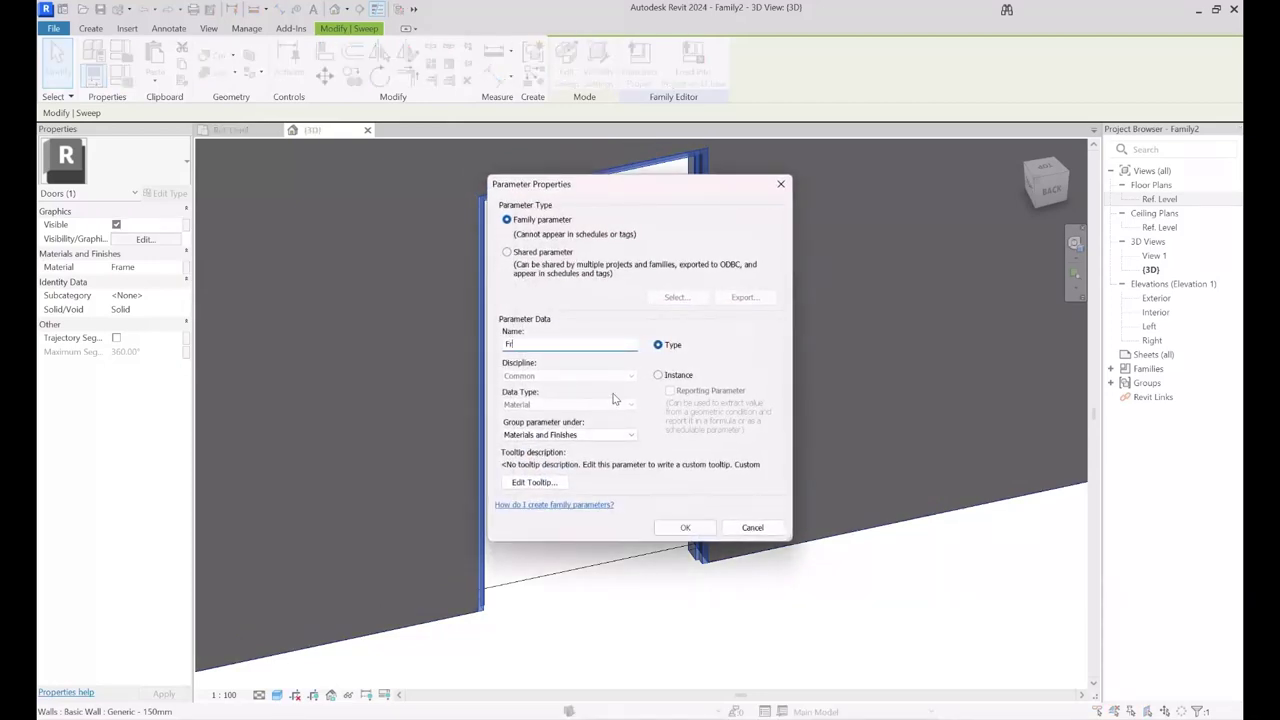
pyautogui.click(685, 528)
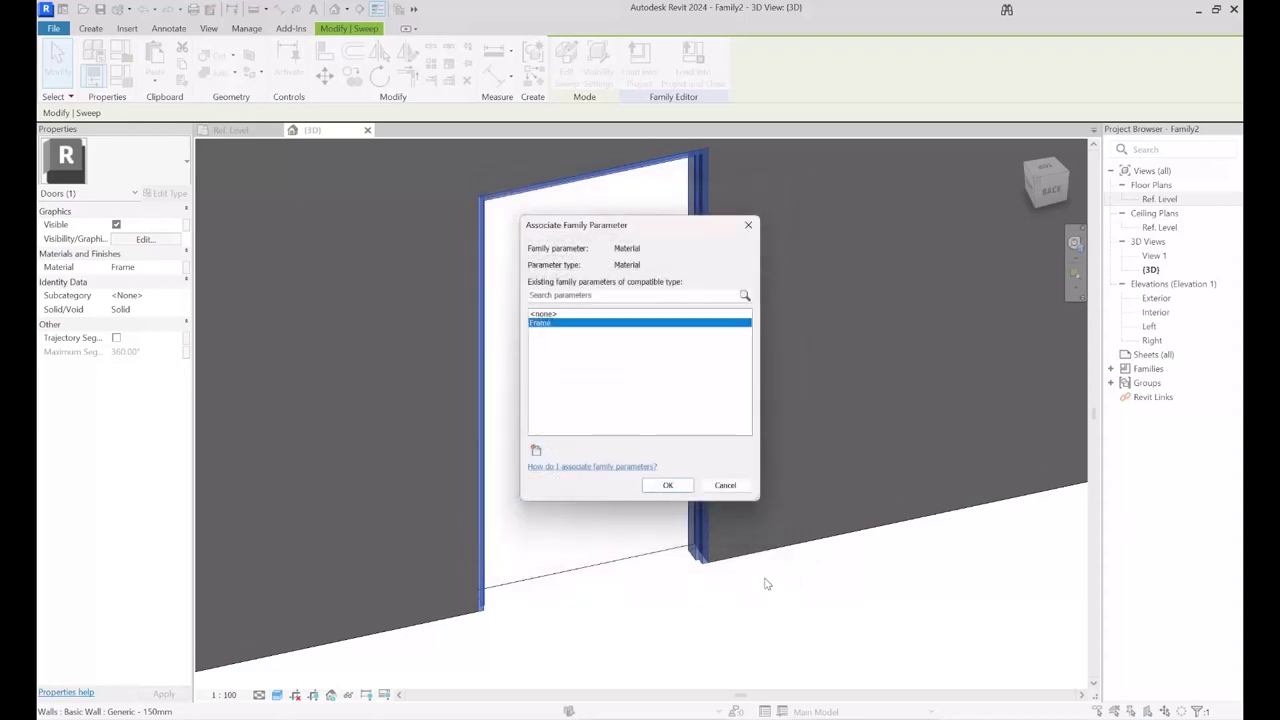
pyautogui.click(667, 486)
pyautogui.click(851, 603)
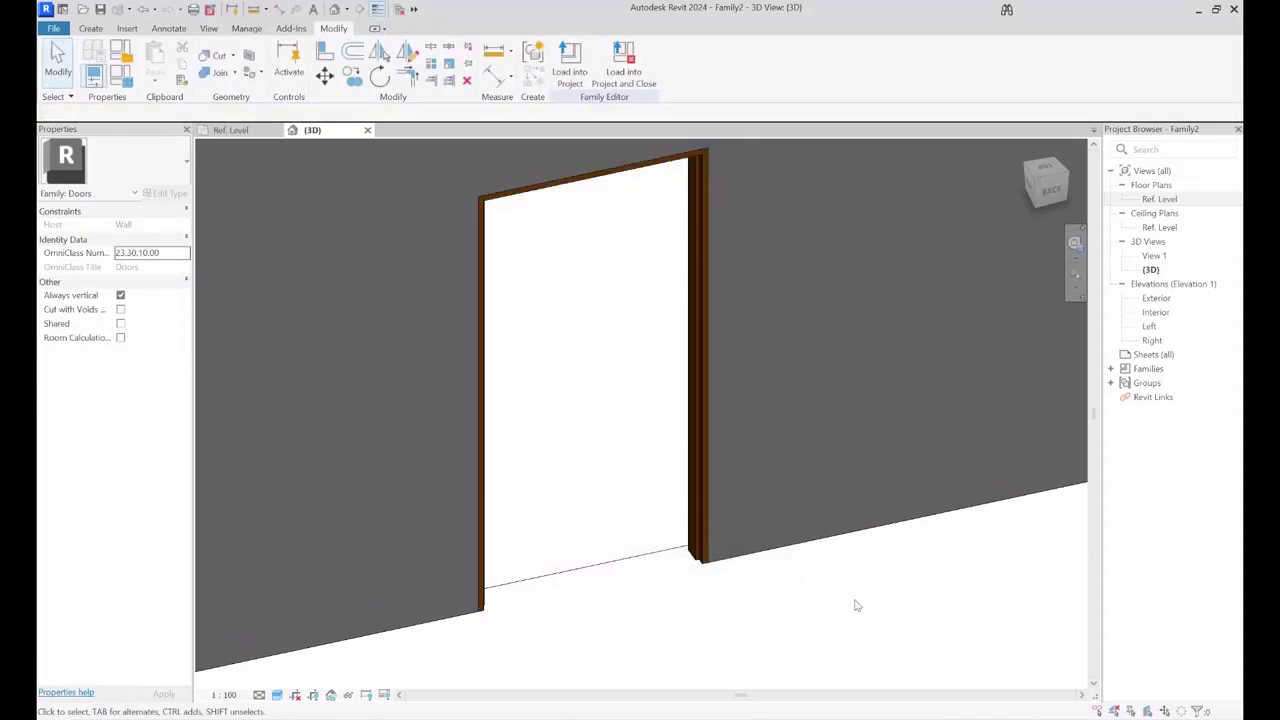
# - Create a new family from the English-Imperial Generic Model template for the door panel
pyautogui.moveTo(821, 570); pyautogui.dragTo(797, 552, button='middle')
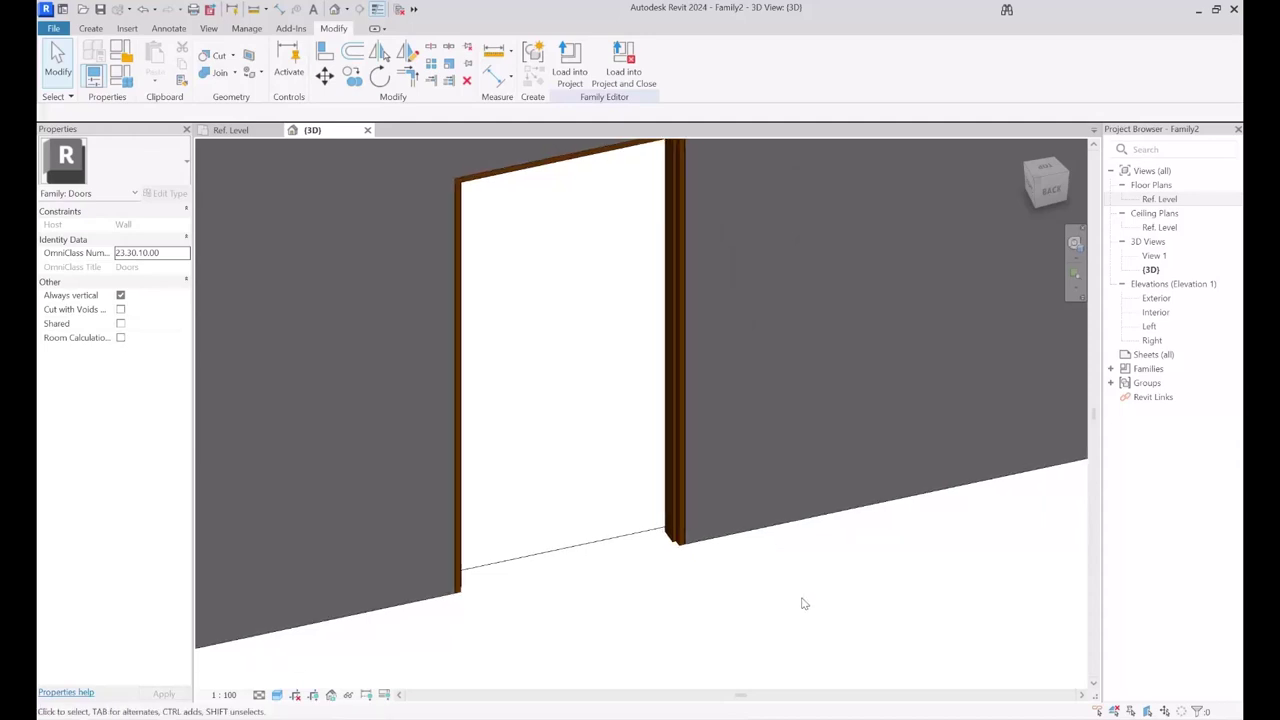
pyautogui.click(53, 28)
pyautogui.moveTo(85, 85)
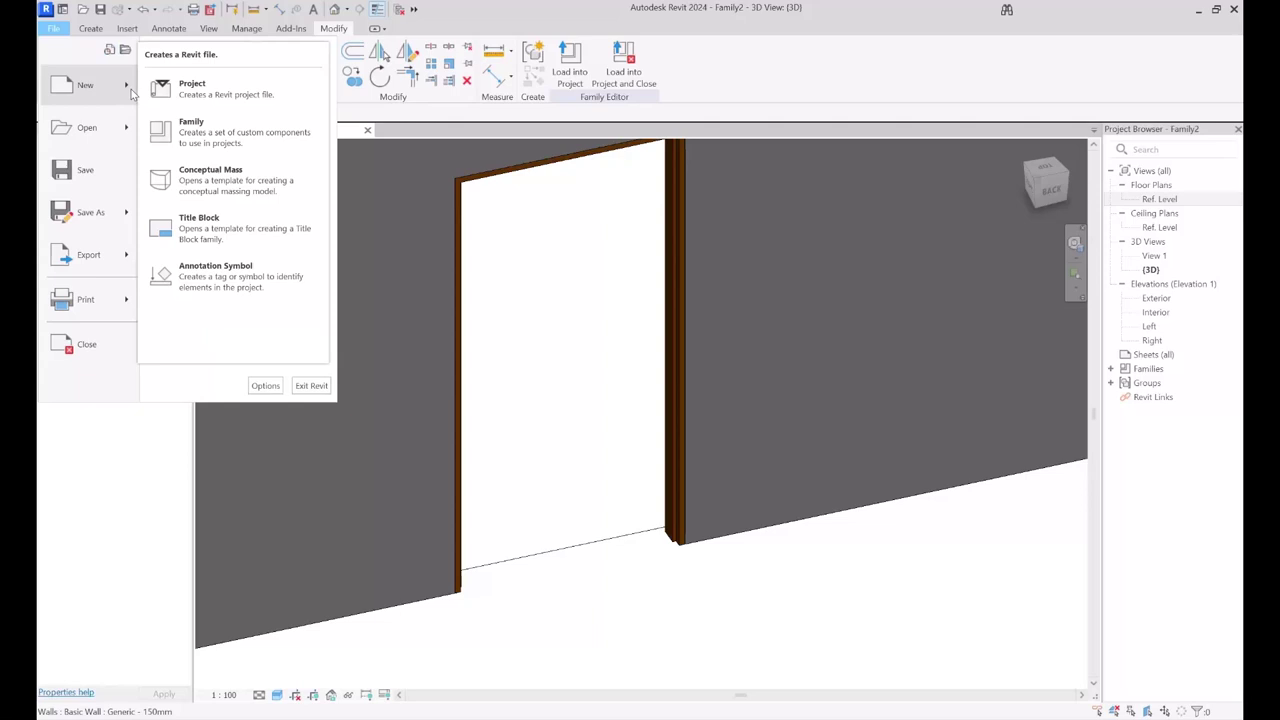
pyautogui.click(209, 121)
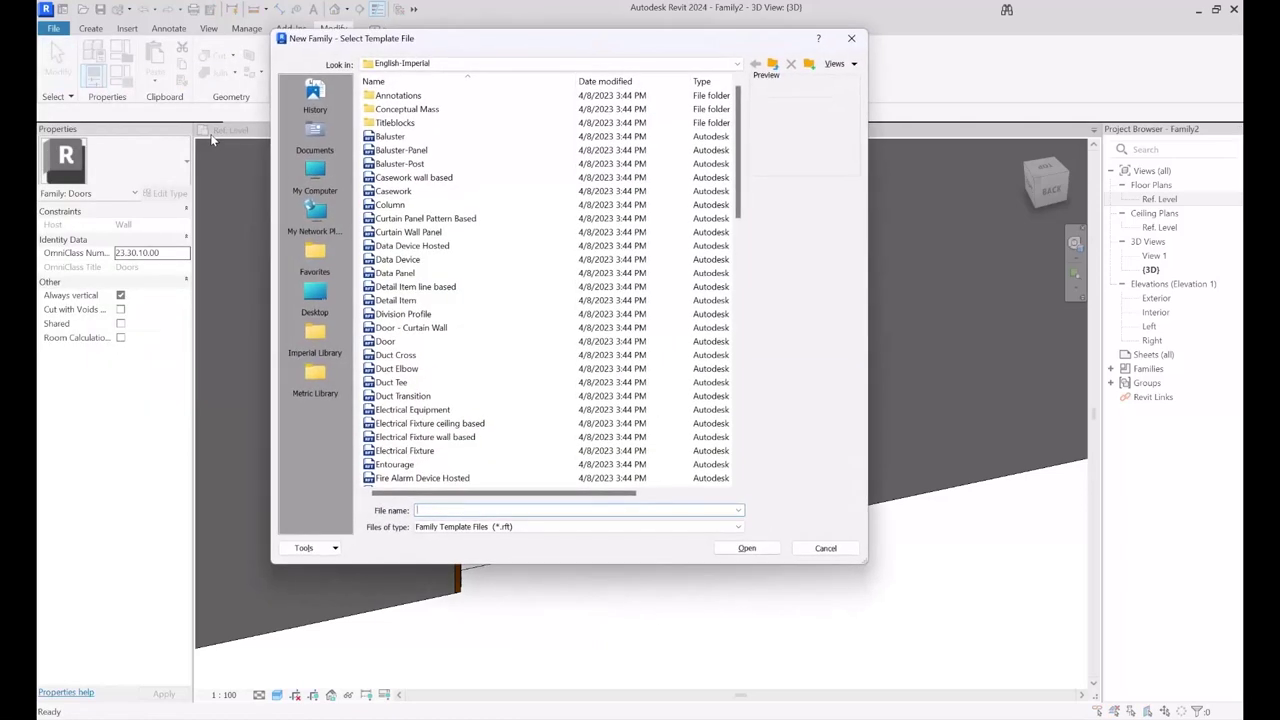
pyautogui.scroll(-7, 510, 280)
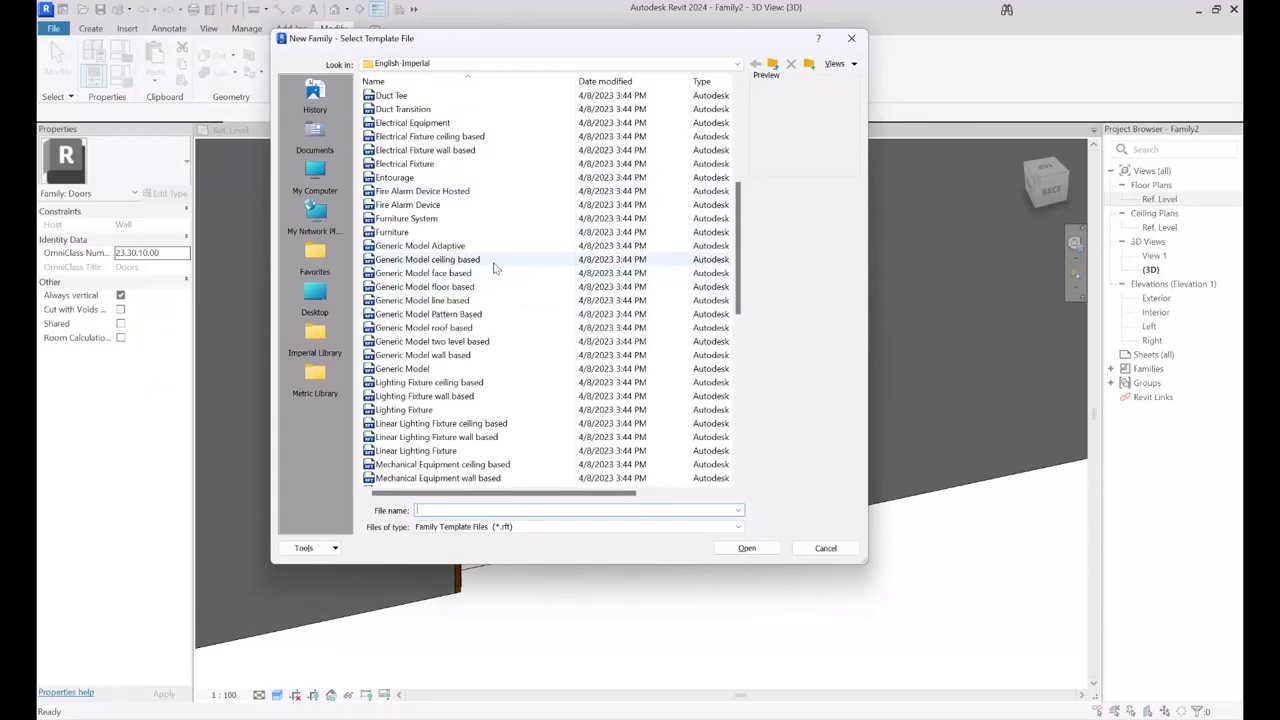
pyautogui.click(430, 370)
pyautogui.click(779, 549)
pyautogui.scroll(2, 720, 400)
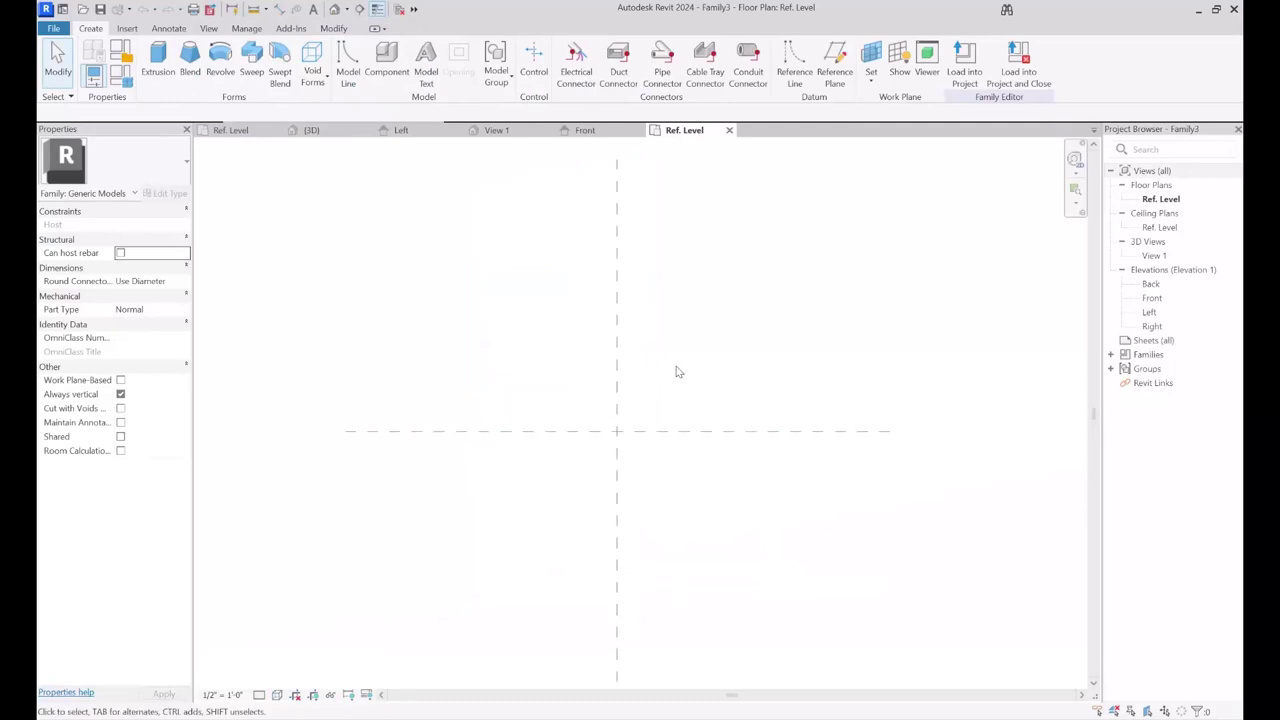
# - Create an extrusion from a rectangle about 4'-11" by 4" starting at the reference planes' intersection, with a 1'-0" depth
pyautogui.click(158, 62)
pyautogui.click(607, 49)
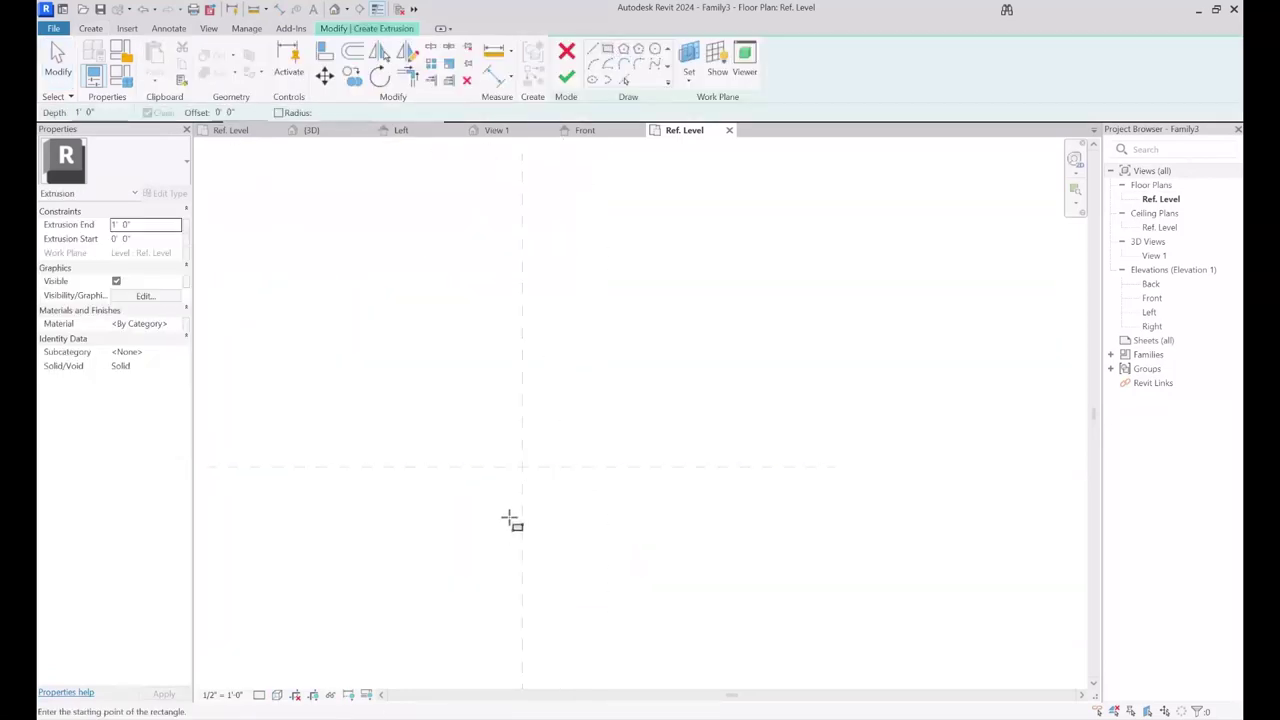
pyautogui.click(522, 467)
pyautogui.click(827, 488)
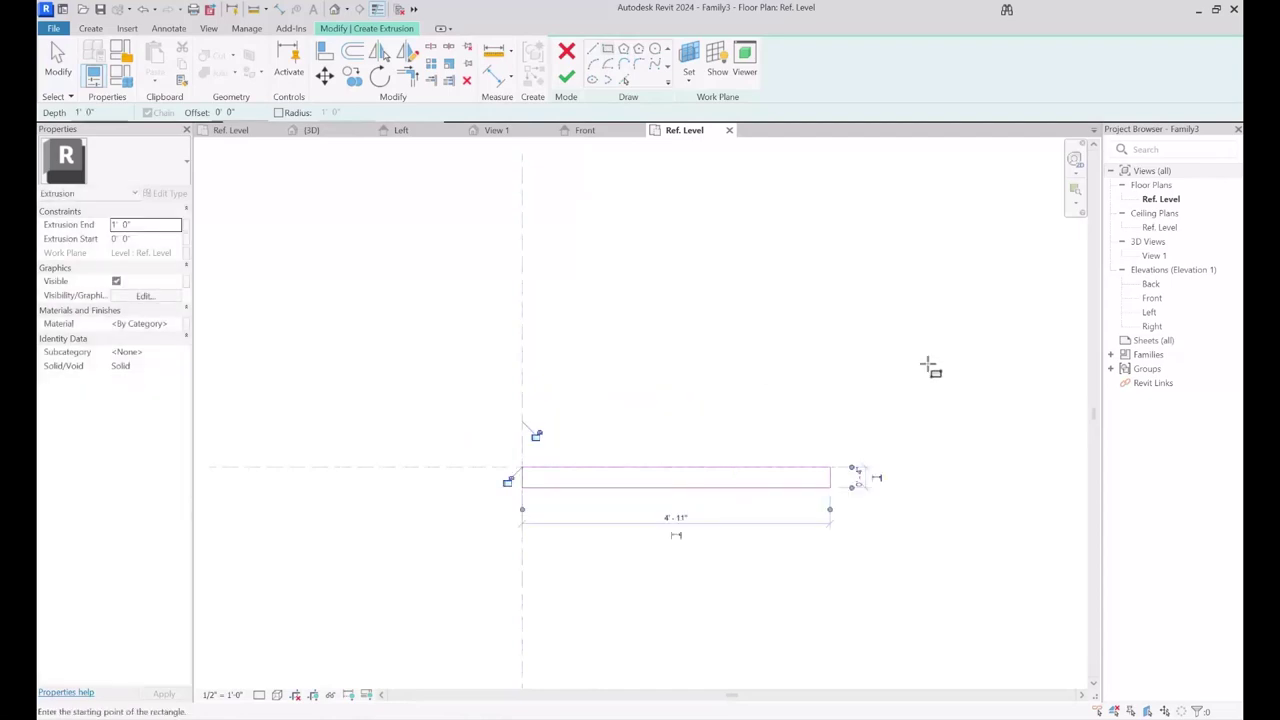
pyautogui.click(711, 323)
# - Draw a vertical reference plane just beyond the extrusion's free end in plan
pyautogui.moveTo(592, 473); pyautogui.dragTo(620, 435, button='middle')
pyautogui.press('r')
pyautogui.press('p')
pyautogui.click(751, 250)
pyautogui.click(751, 657)
pyautogui.press('Escape')
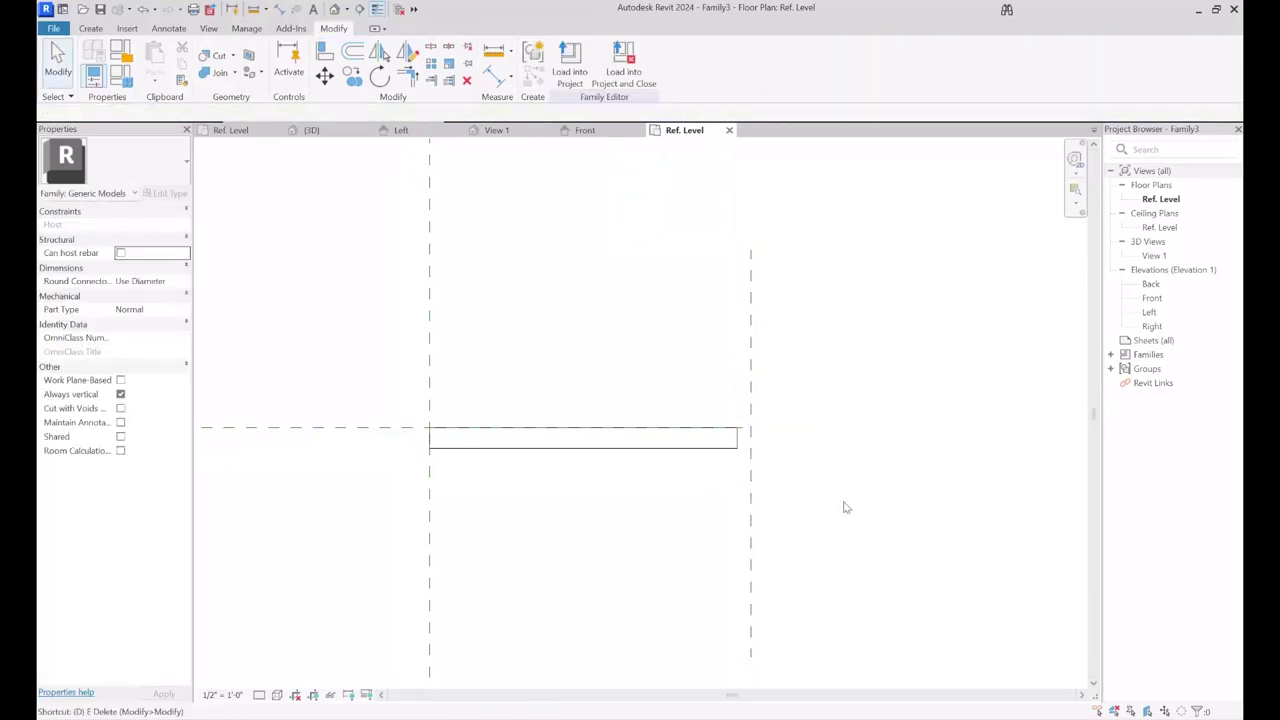
# - Dimension the distance between the vertical center plane and the new vertical reference plane, below the extrusion
pyautogui.press('d')
pyautogui.press('i')
pyautogui.click(432, 518)
pyautogui.click(752, 522)
pyautogui.click(716, 532)
pyautogui.press('Escape')
pyautogui.moveTo(854, 460); pyautogui.dragTo(823, 469, button='middle')
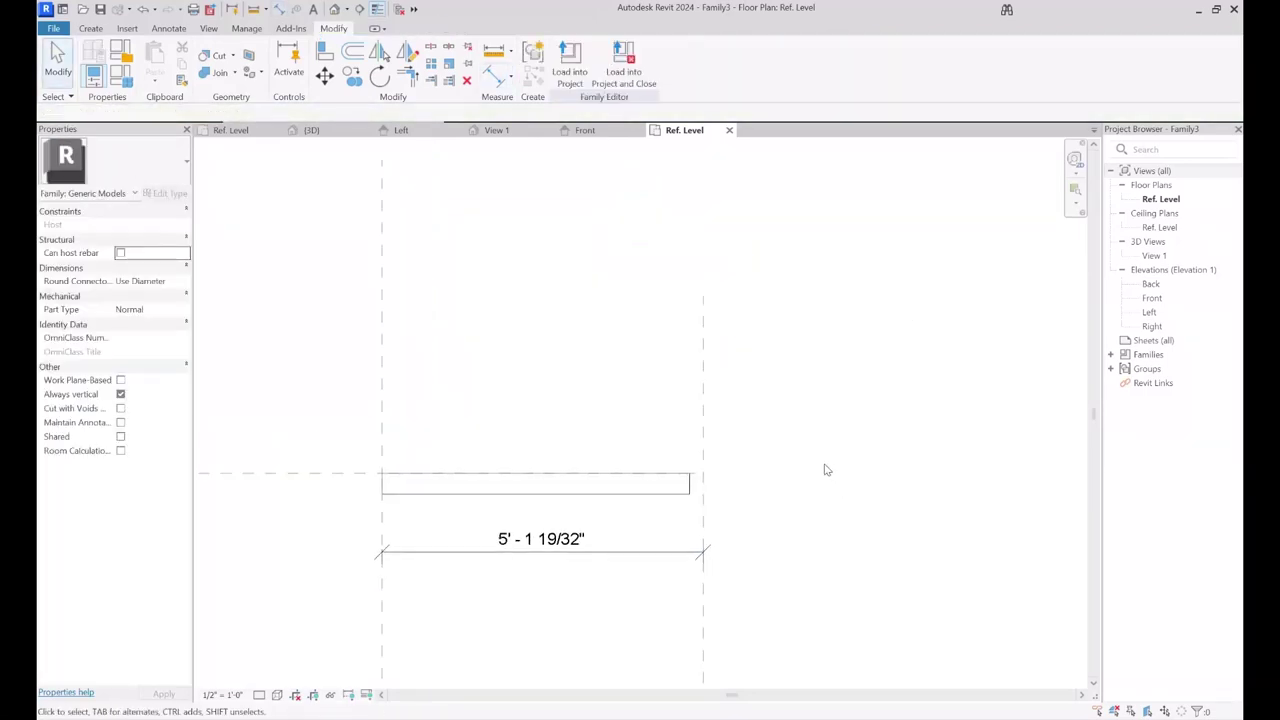
# - Set the family's length units to meters, rounded to two decimal places
pyautogui.press('u')
pyautogui.press('n')
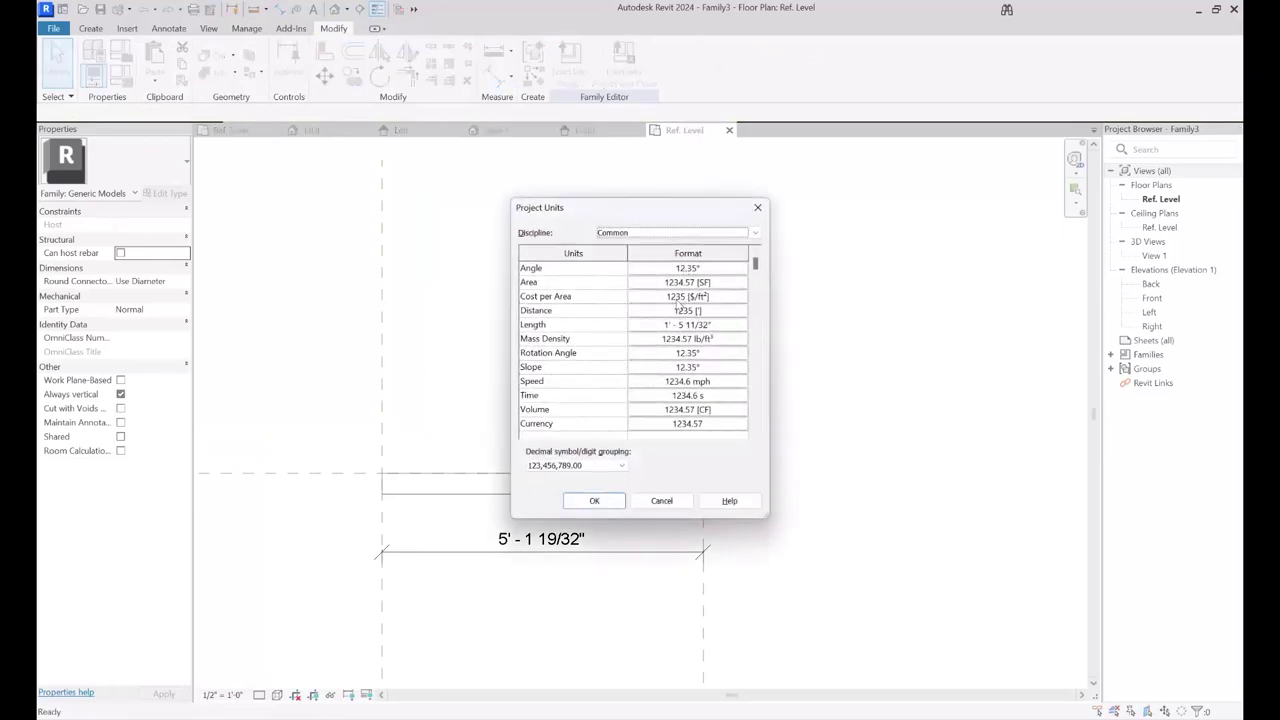
pyautogui.click(676, 327)
pyautogui.click(686, 289)
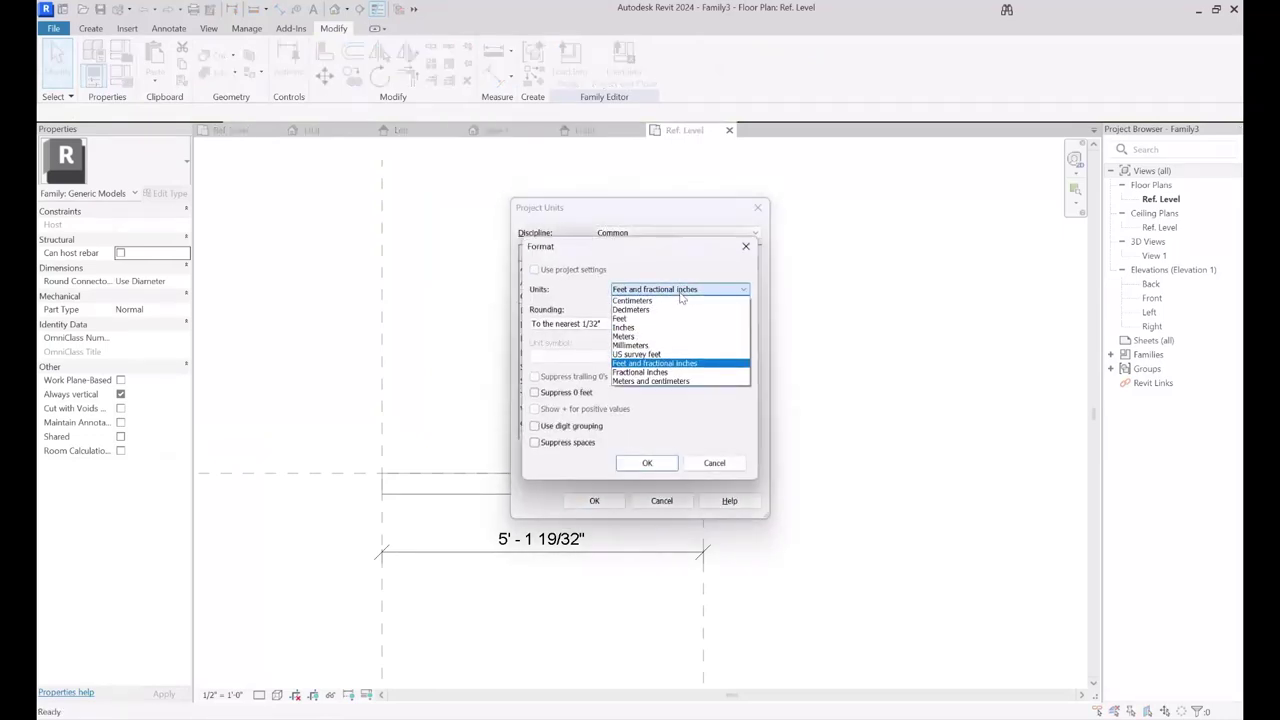
pyautogui.click(627, 336)
pyautogui.click(619, 324)
pyautogui.click(582, 380)
pyautogui.click(647, 463)
pyautogui.click(594, 500)
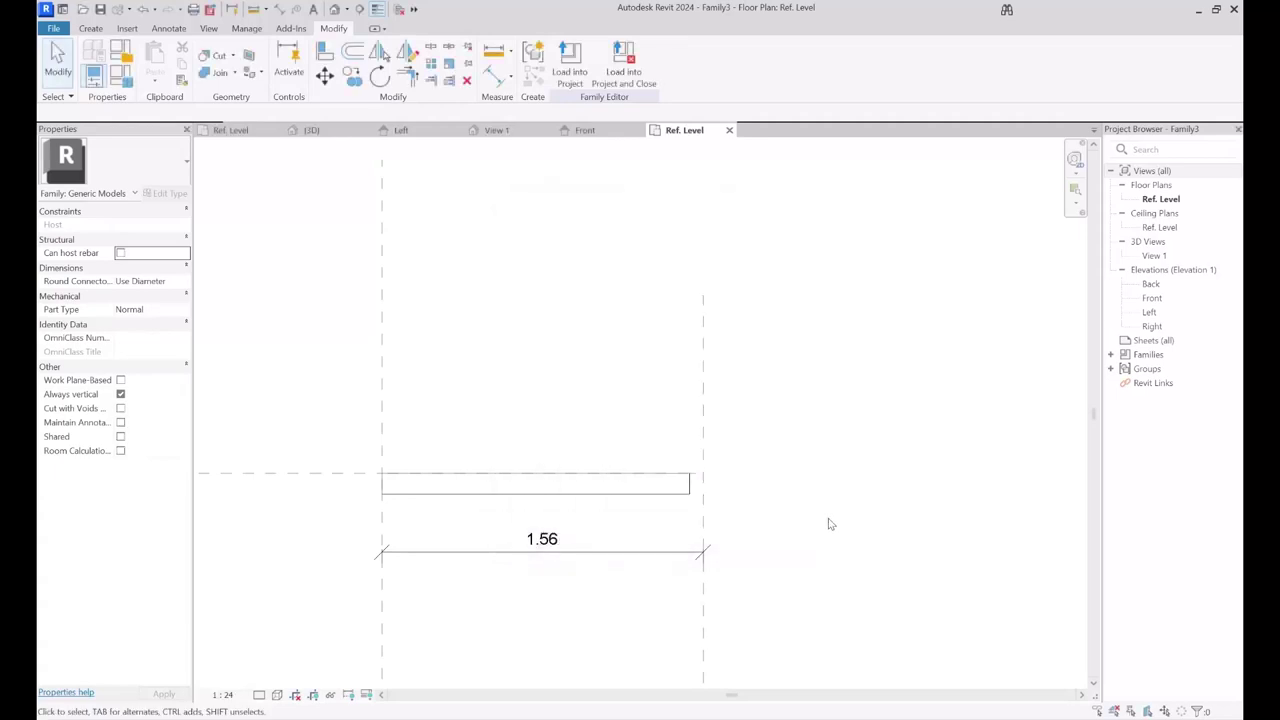
# - Label the dimension between the vertical reference planes with a new family type parameter named Panel Width
pyautogui.click(641, 552)
pyautogui.moveTo(593, 294); pyautogui.dragTo(593, 252, button='middle')
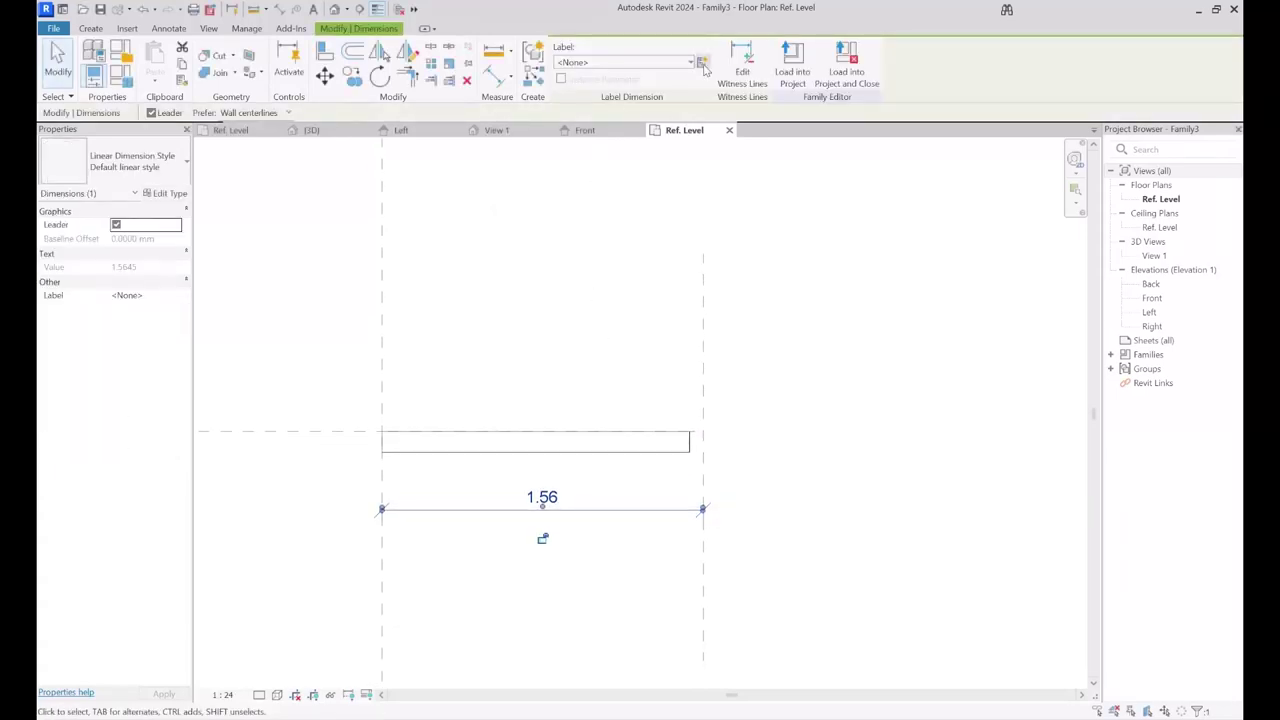
pyautogui.click(703, 64)
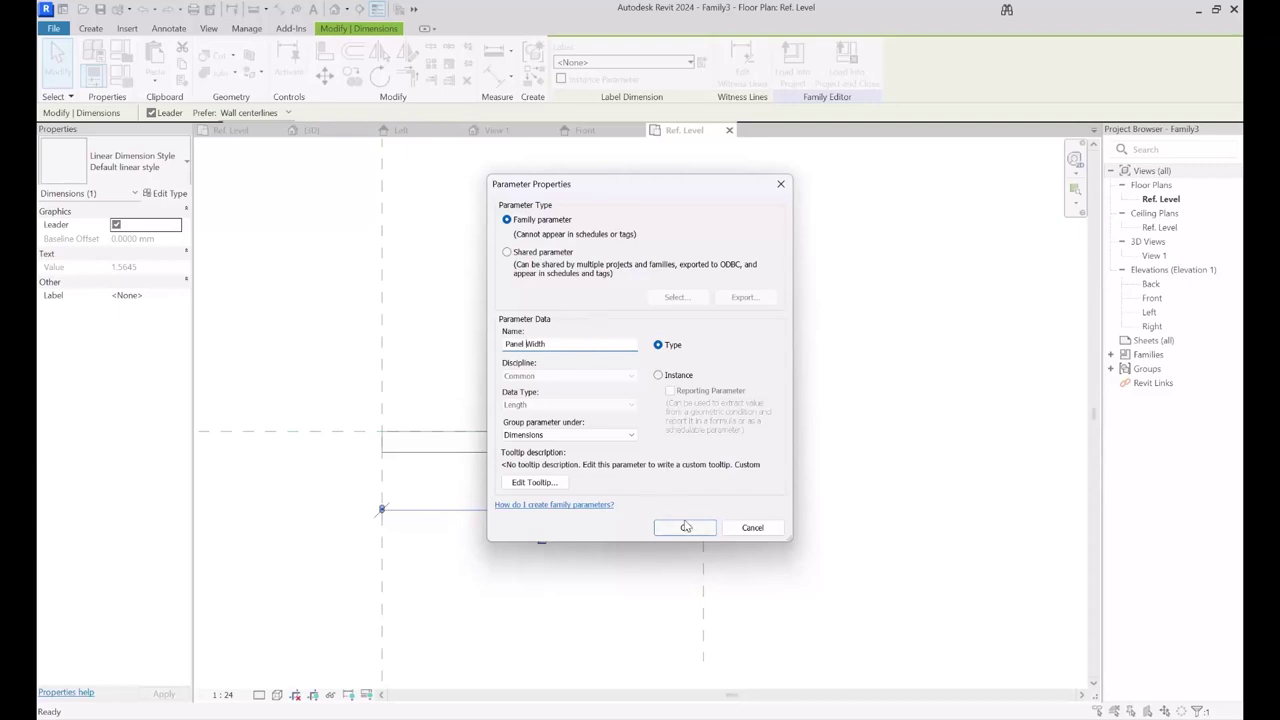
pyautogui.click(685, 527)
pyautogui.click(597, 277)
# - Stretch the extrusion's ends onto the two vertical reference planes that define the panel width
pyautogui.scroll(2, 681, 420)
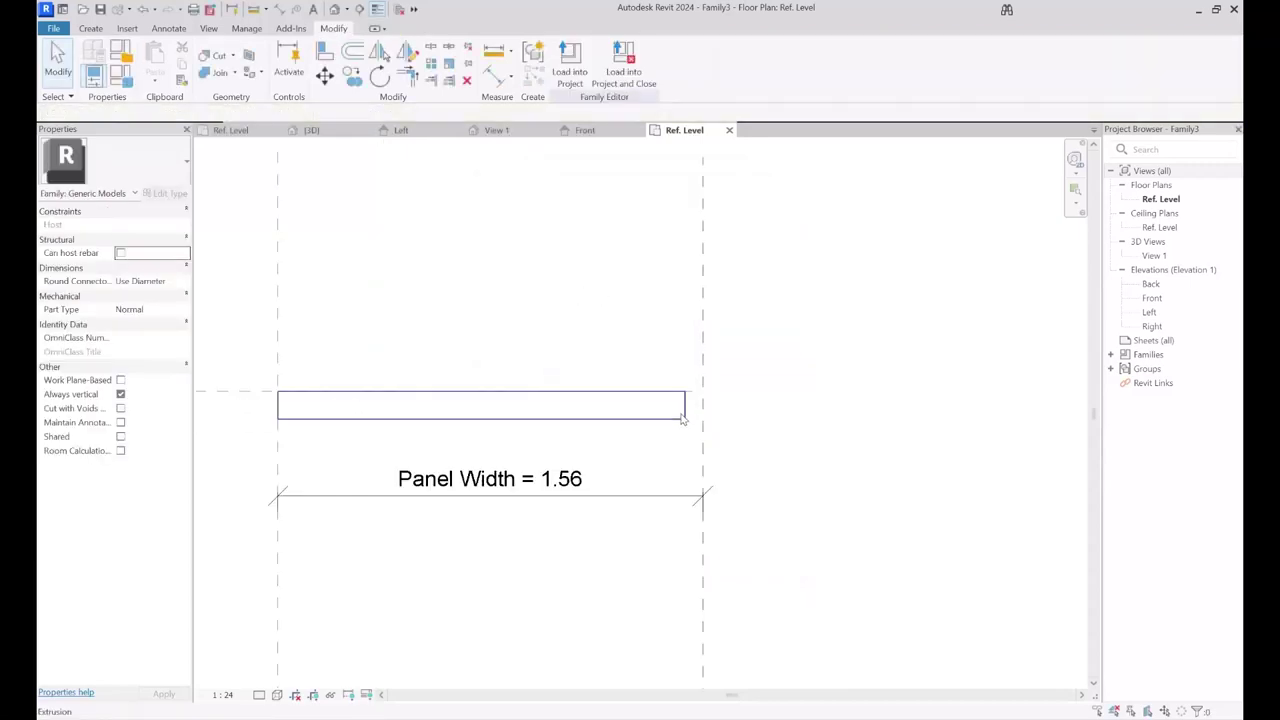
pyautogui.scroll(1, 683, 418)
pyautogui.click(684, 418)
pyautogui.moveTo(690, 405); pyautogui.dragTo(707, 406)
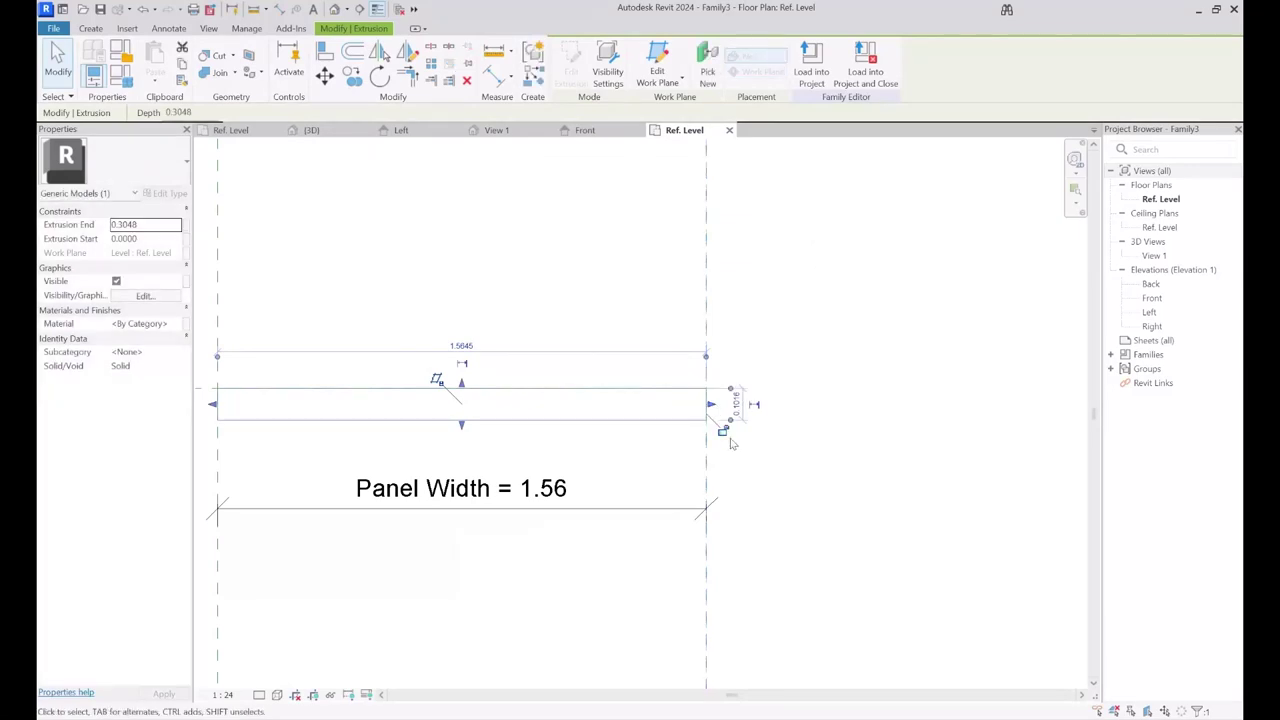
pyautogui.click(800, 490)
pyautogui.scroll(-1, 830, 468)
pyautogui.click(356, 425)
pyautogui.scroll(1, 338, 420)
pyautogui.moveTo(331, 410); pyautogui.dragTo(294, 406)
pyautogui.click(325, 360)
# - Thin the panel extrusion in plan by pulling its lower face towards the horizontal reference plane
pyautogui.click(474, 420)
pyautogui.scroll(2, 533, 403)
pyautogui.moveTo(598, 438); pyautogui.dragTo(601, 404)
pyautogui.scroll(-2, 612, 400)
pyautogui.moveTo(637, 400); pyautogui.dragTo(621, 411, button='middle')
pyautogui.press('Escape')
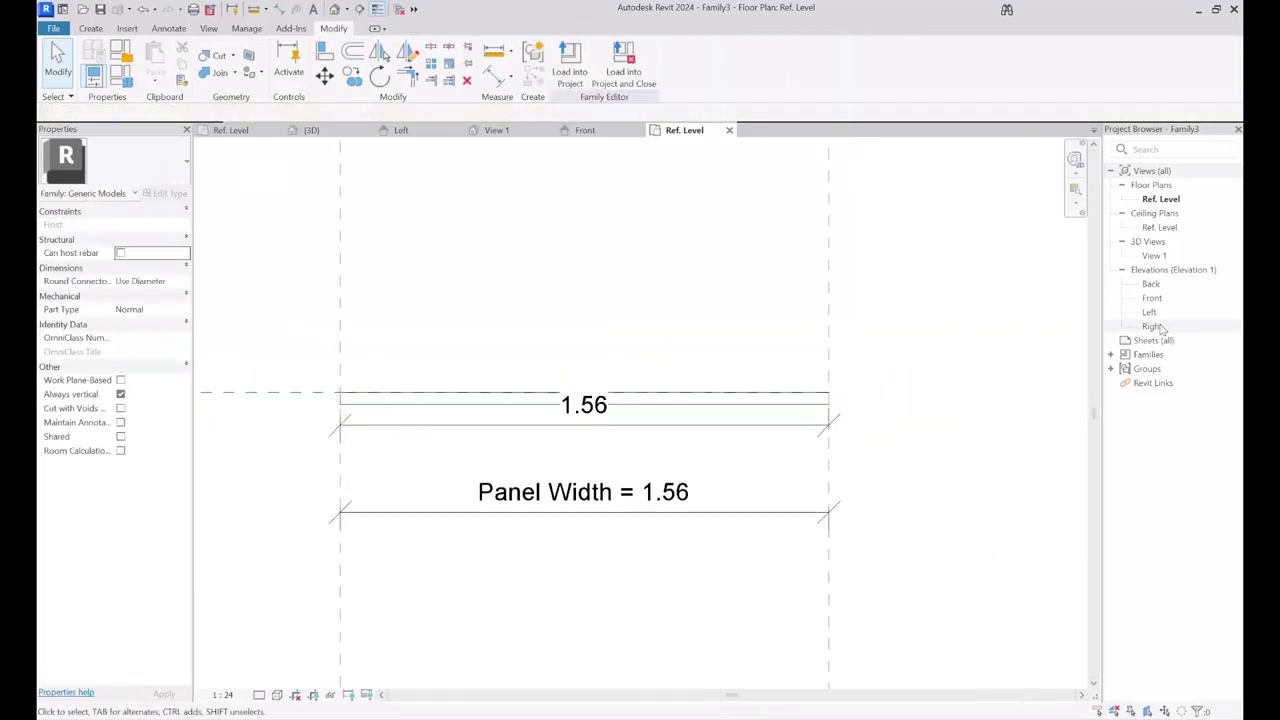
# - In the Front elevation, draw a horizontal reference plane about 1.95 m above Ref. Level
pyautogui.doubleClick(1152, 298)
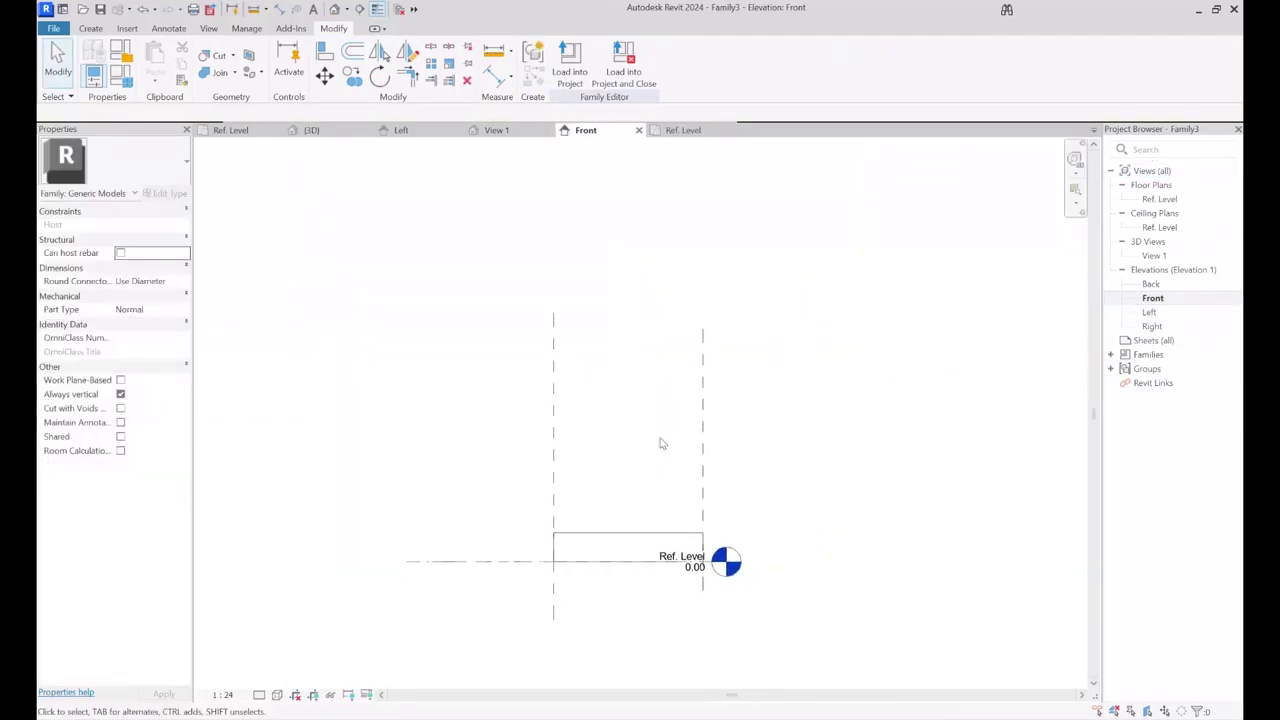
pyautogui.press('r')
pyautogui.press('p')
pyautogui.click(488, 376)
pyautogui.click(858, 376)
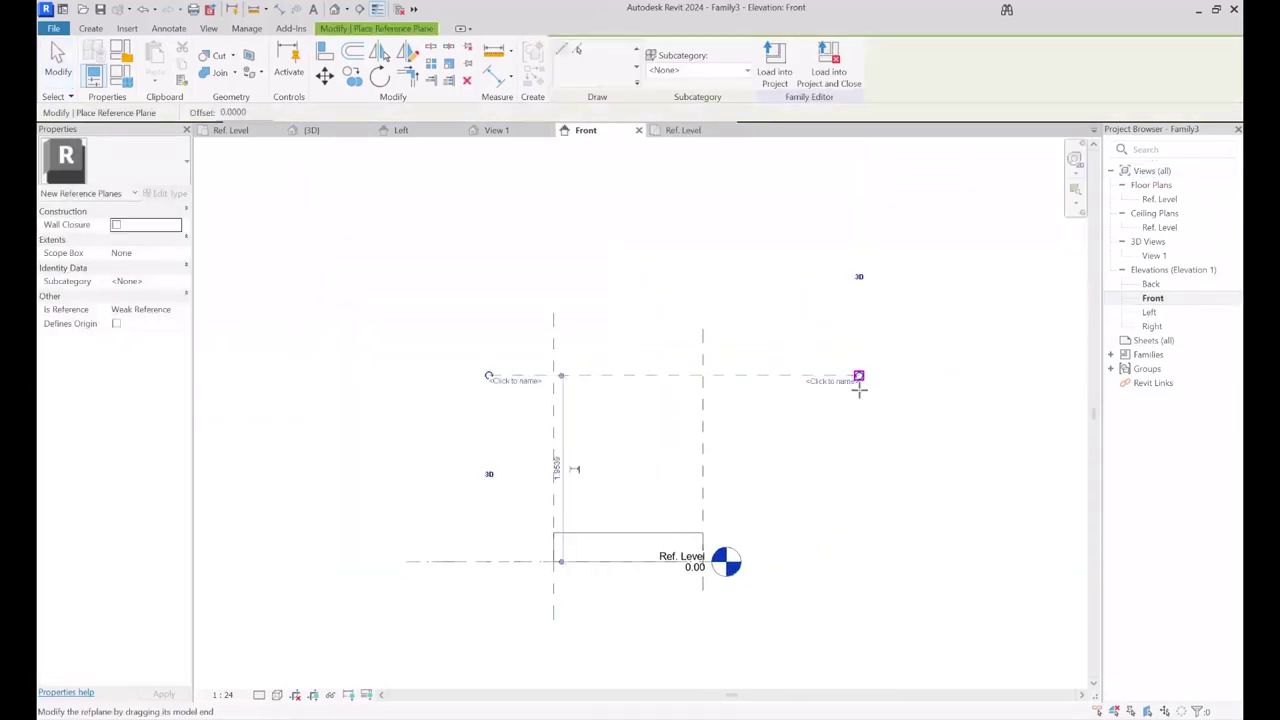
pyautogui.press('Escape')
pyautogui.press('Escape')
# - Dimension the height from Ref. Level to the new horizontal reference plane, beside the panel
pyautogui.press('d')
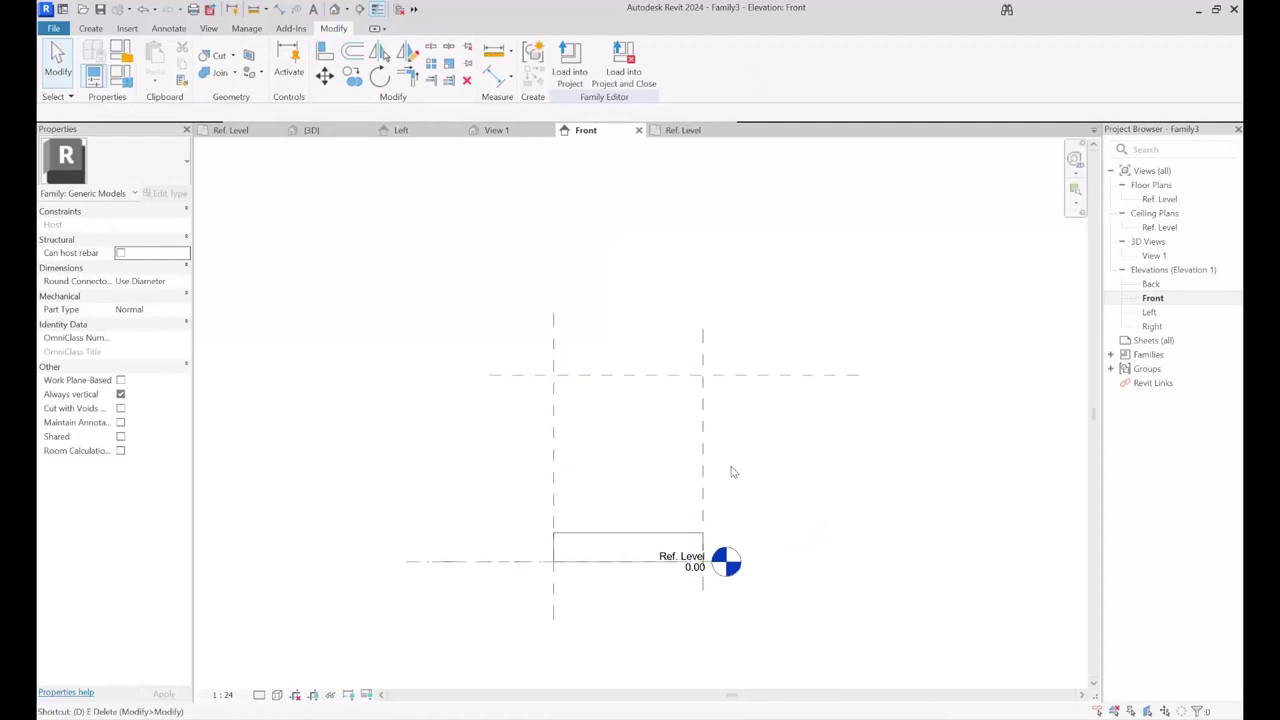
pyautogui.press('i')
pyautogui.click(525, 563)
pyautogui.click(528, 376)
pyautogui.click(516, 445)
pyautogui.scroll(2, 520, 455)
pyautogui.press('Escape')
pyautogui.press('Escape')
# - Label the height dimension with a new family type parameter named Panel Heigth
pyautogui.click(511, 428)
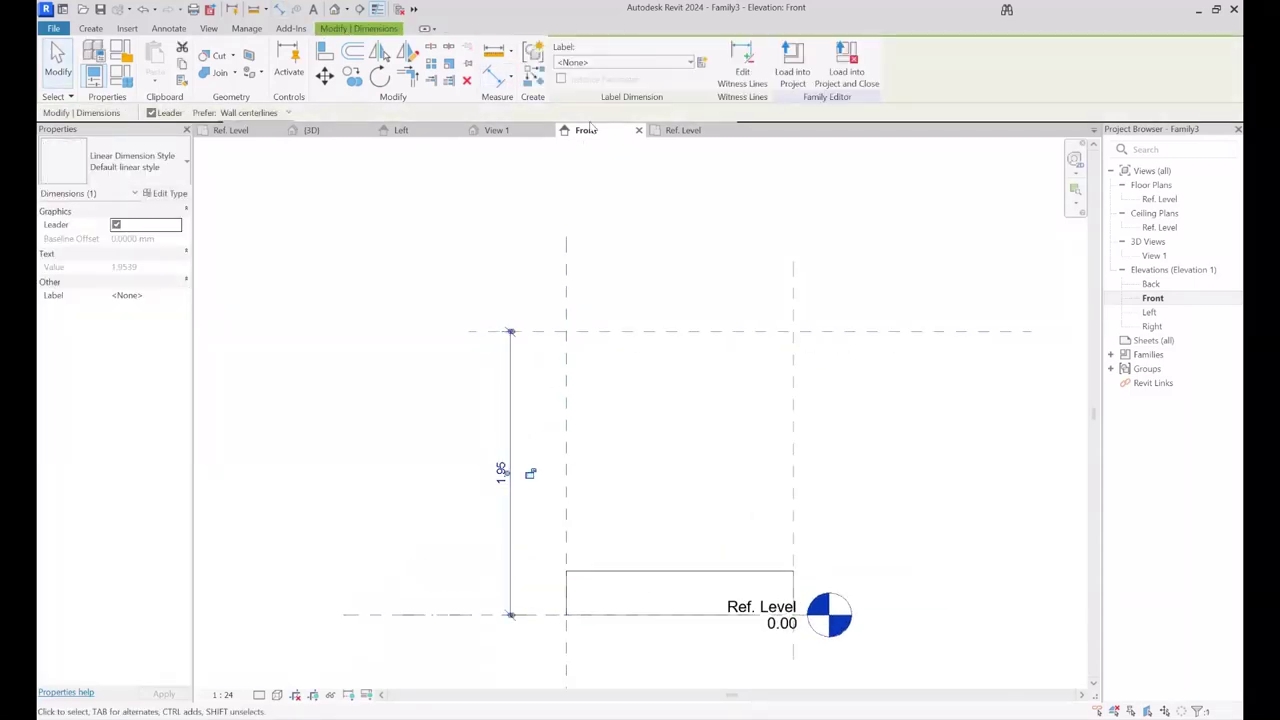
pyautogui.click(699, 61)
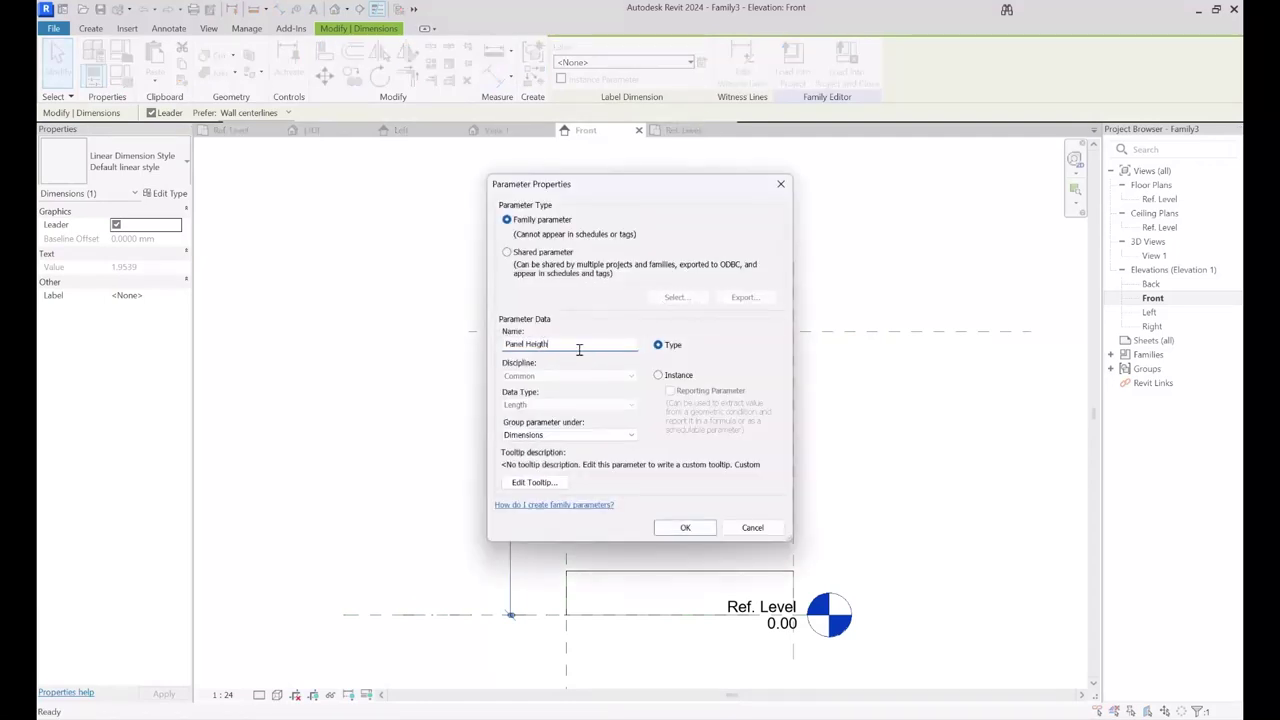
pyautogui.press('Return')
pyautogui.click(476, 284)
# - Stretch the top of the panel extrusion up to the upper horizontal reference plane
pyautogui.click(688, 569)
pyautogui.moveTo(680, 567); pyautogui.dragTo(684, 331)
pyautogui.click(813, 219)
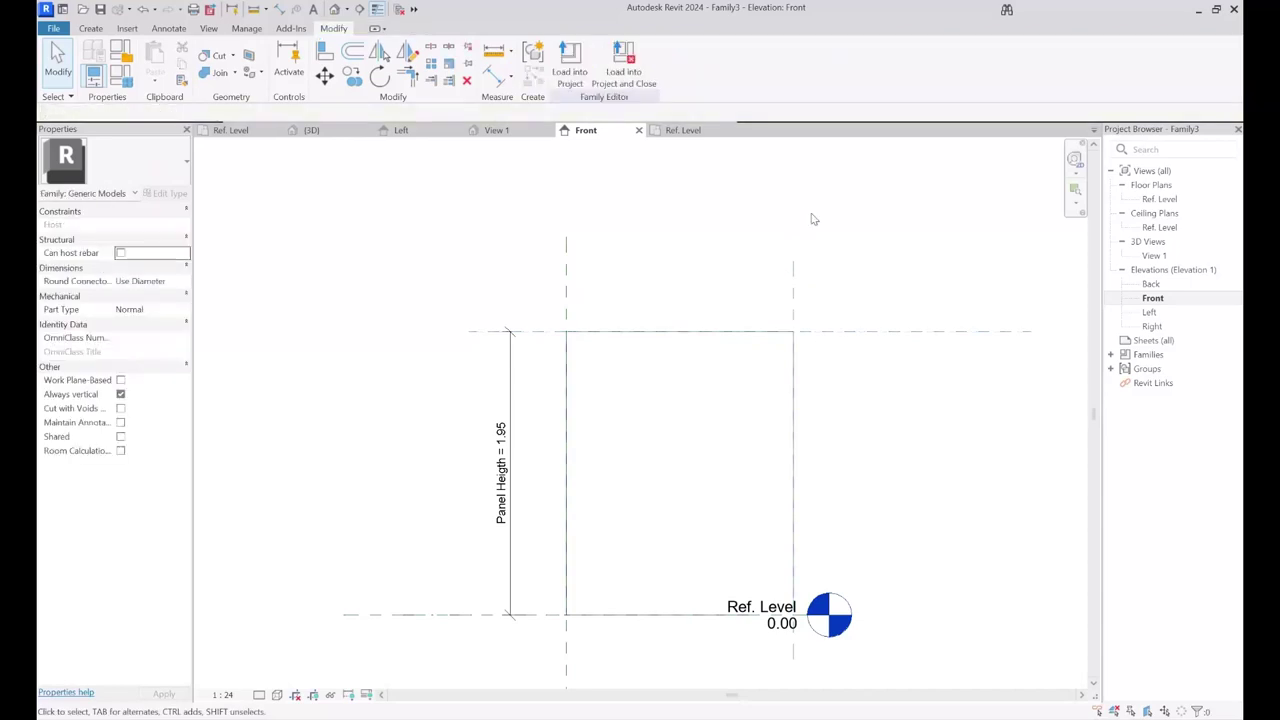
# - For the panel extrusion's material, duplicate the Default material with its assets and name the copy Panel
pyautogui.click(794, 370)
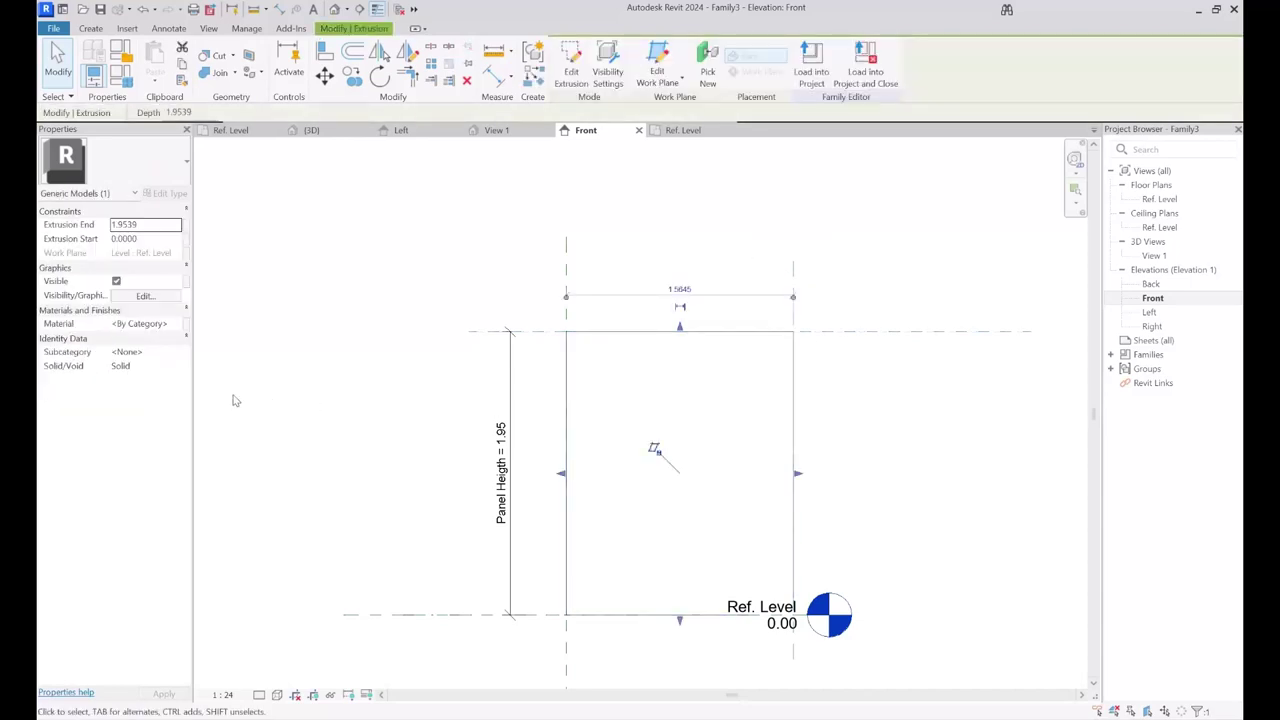
pyautogui.click(177, 324)
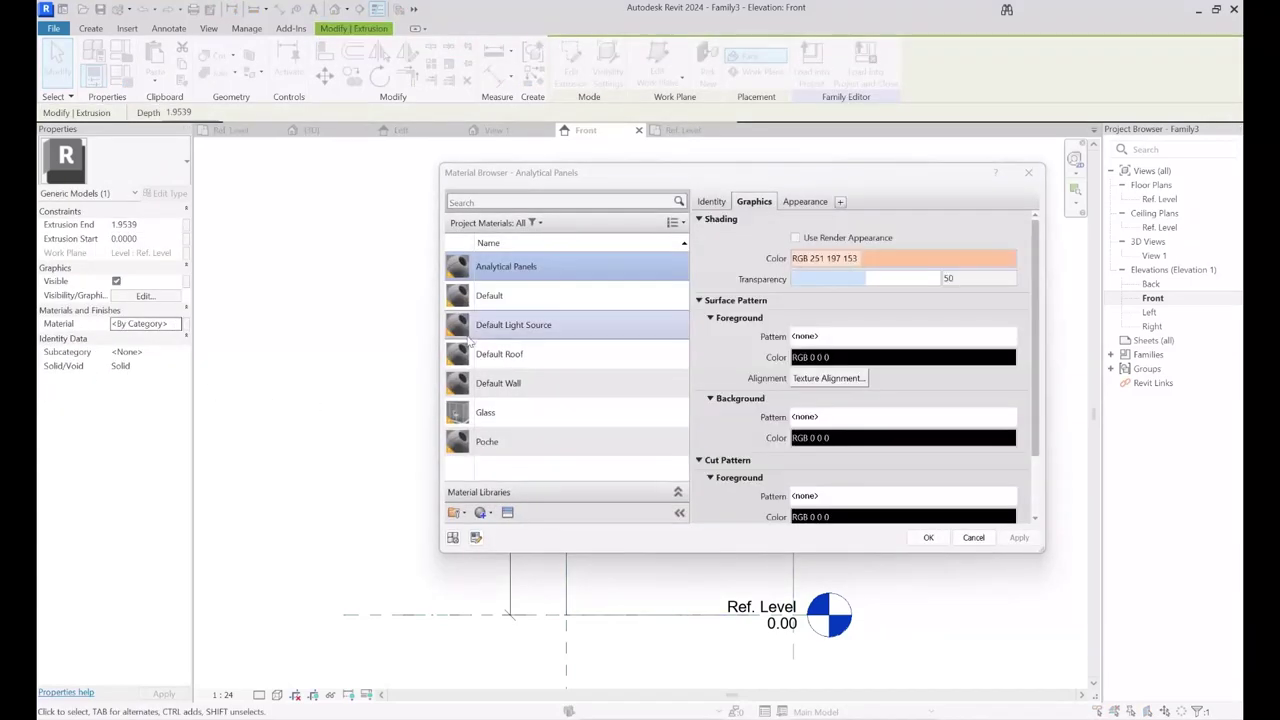
pyautogui.click(490, 296)
pyautogui.rightClick(498, 295)
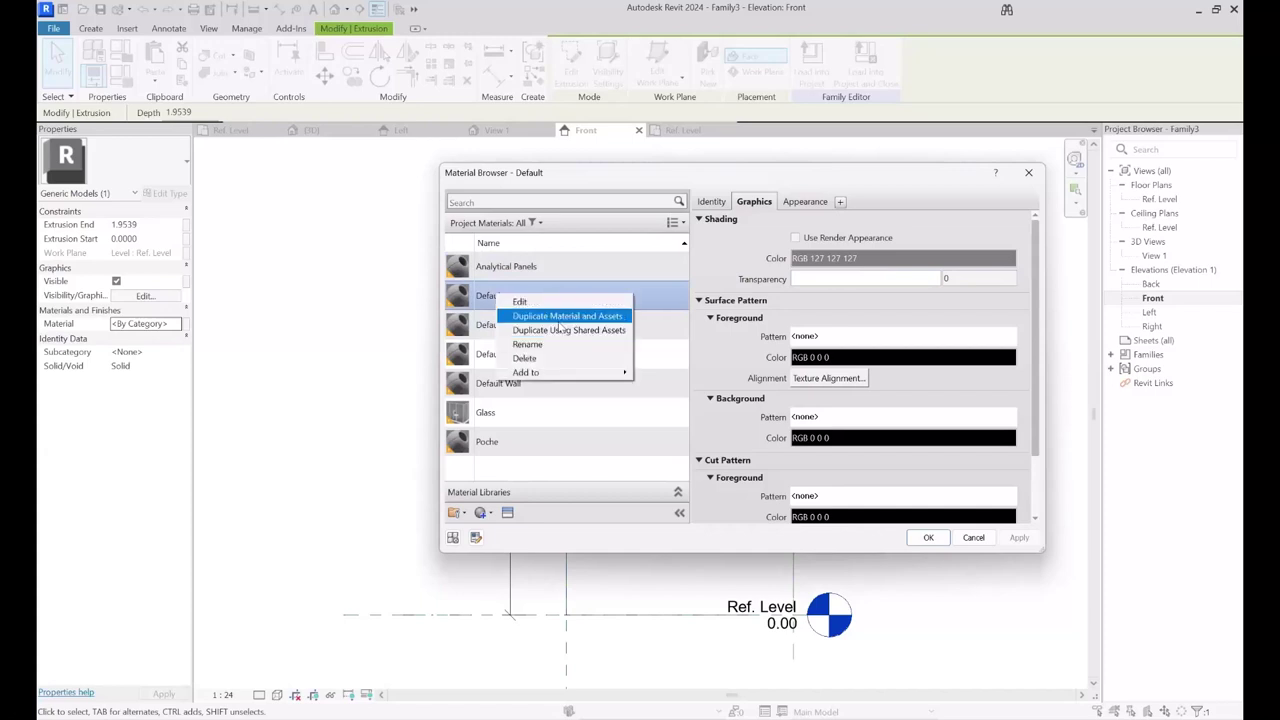
pyautogui.click(561, 317)
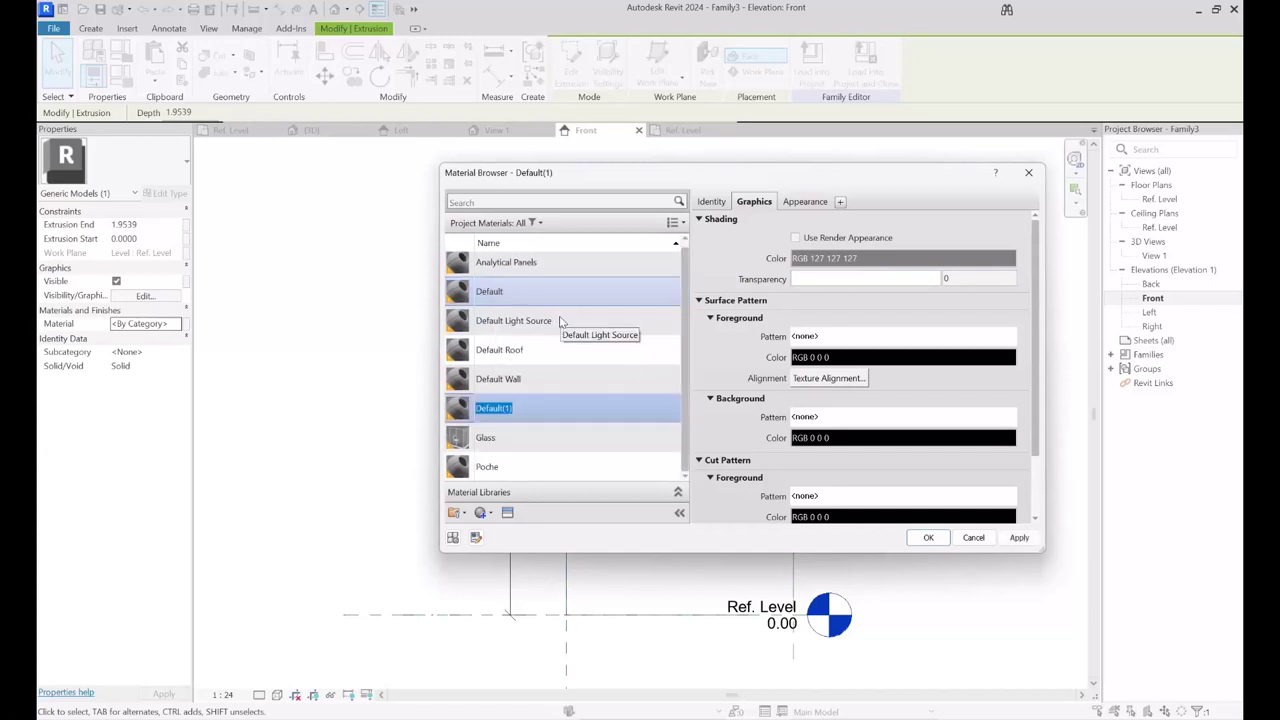
pyautogui.press('Return')
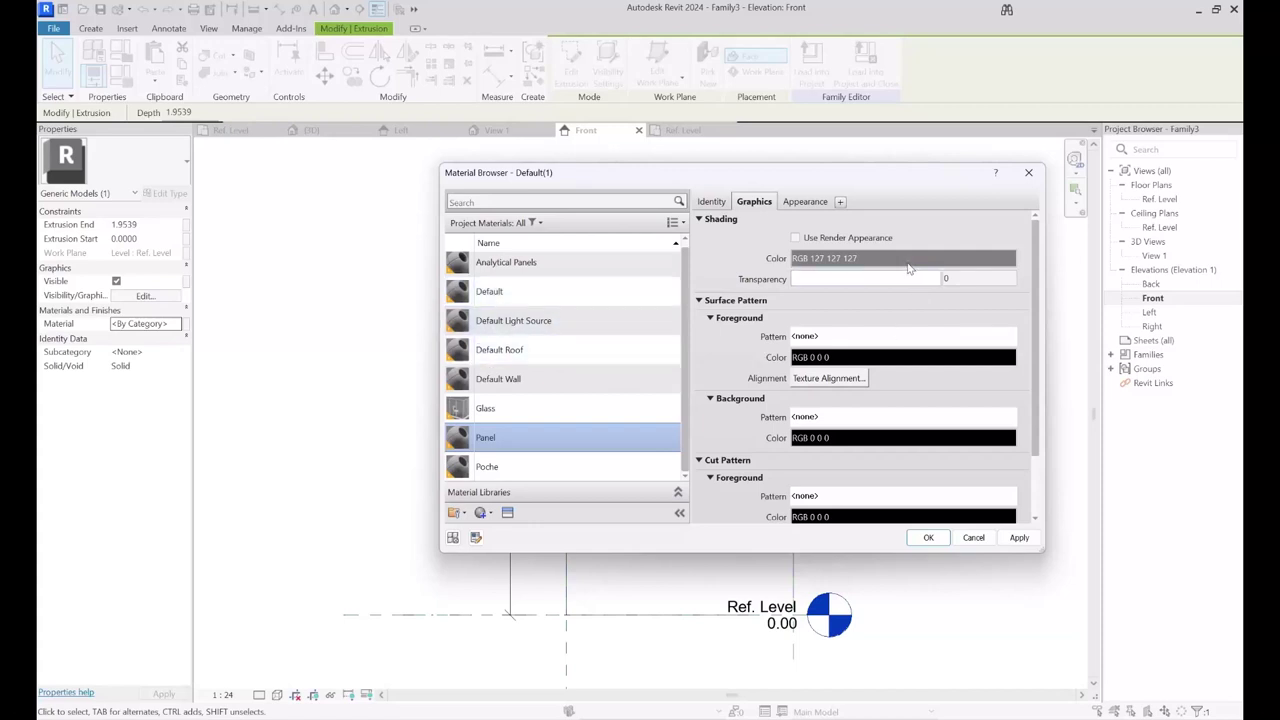
# - Set the Panel material's shading color to brown RGB 128-064-000 and apply the material to the extrusion
pyautogui.click(860, 261)
pyautogui.click(612, 327)
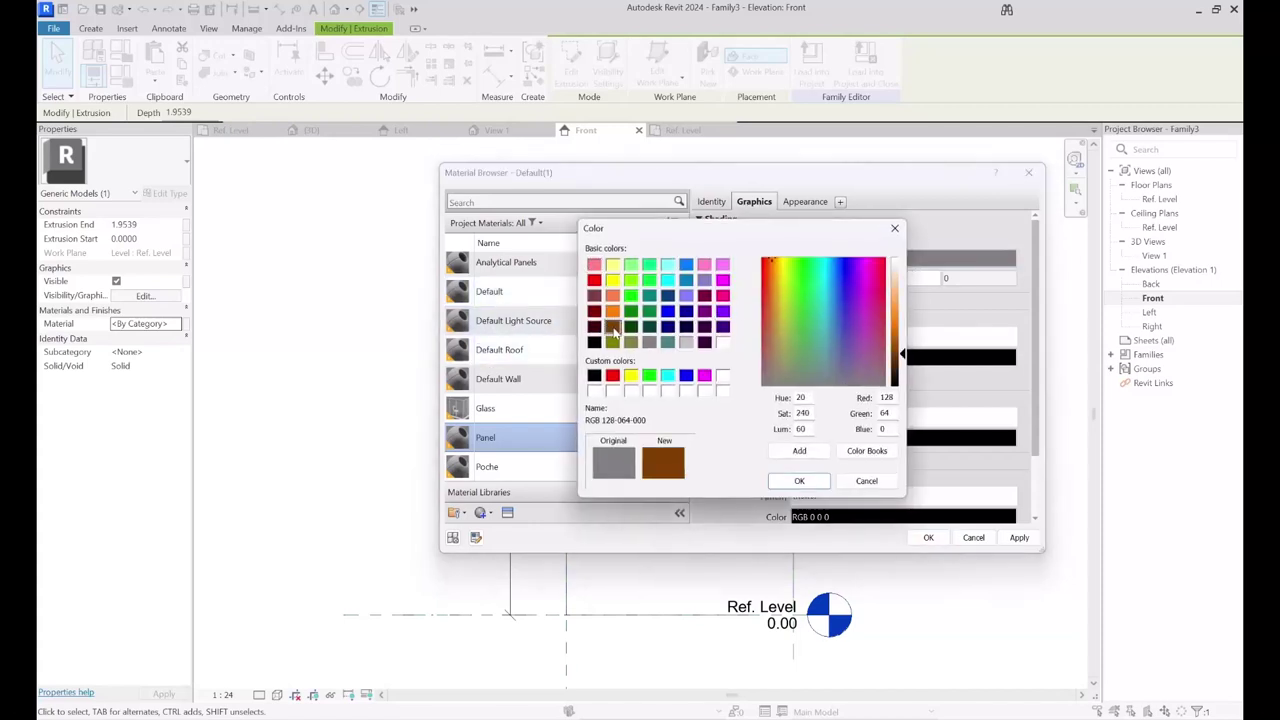
pyautogui.click(799, 481)
pyautogui.click(925, 536)
pyautogui.click(905, 403)
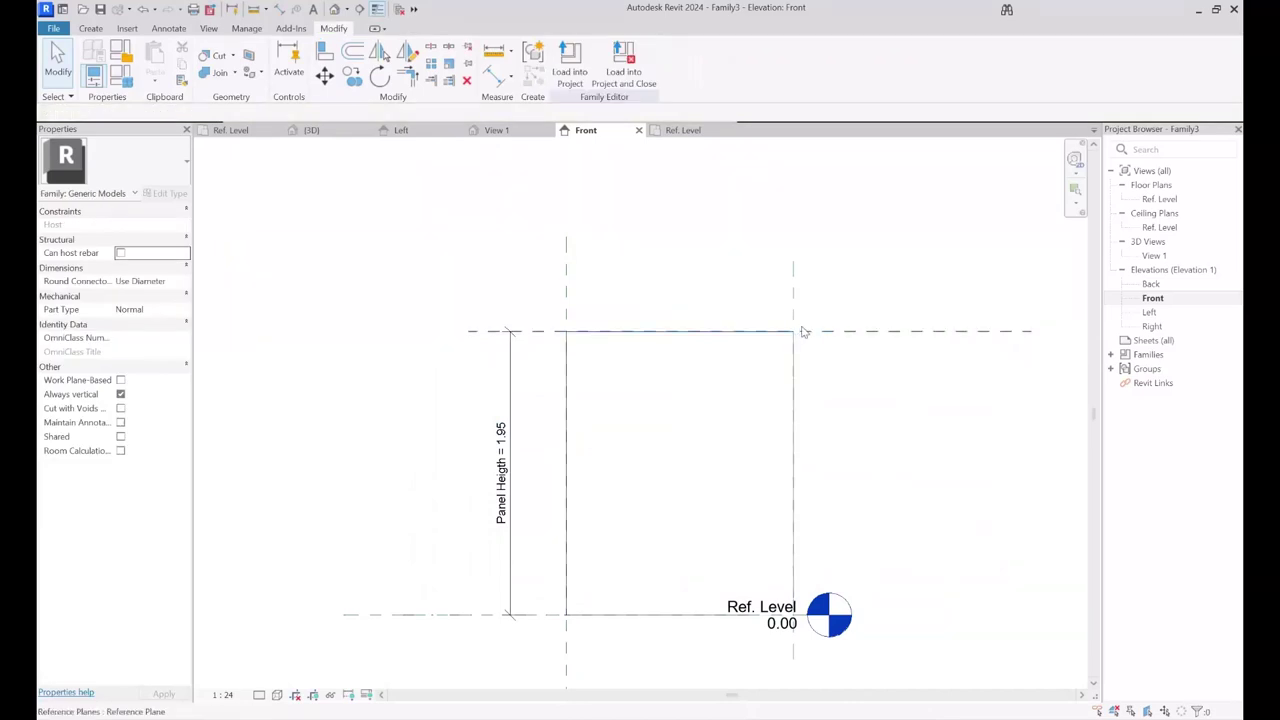
# - Show the elevation in Shaded style and associate the extrusion's material with a new family type parameter named Panel
pyautogui.press('s')
pyautogui.press('d')
pyautogui.click(706, 414)
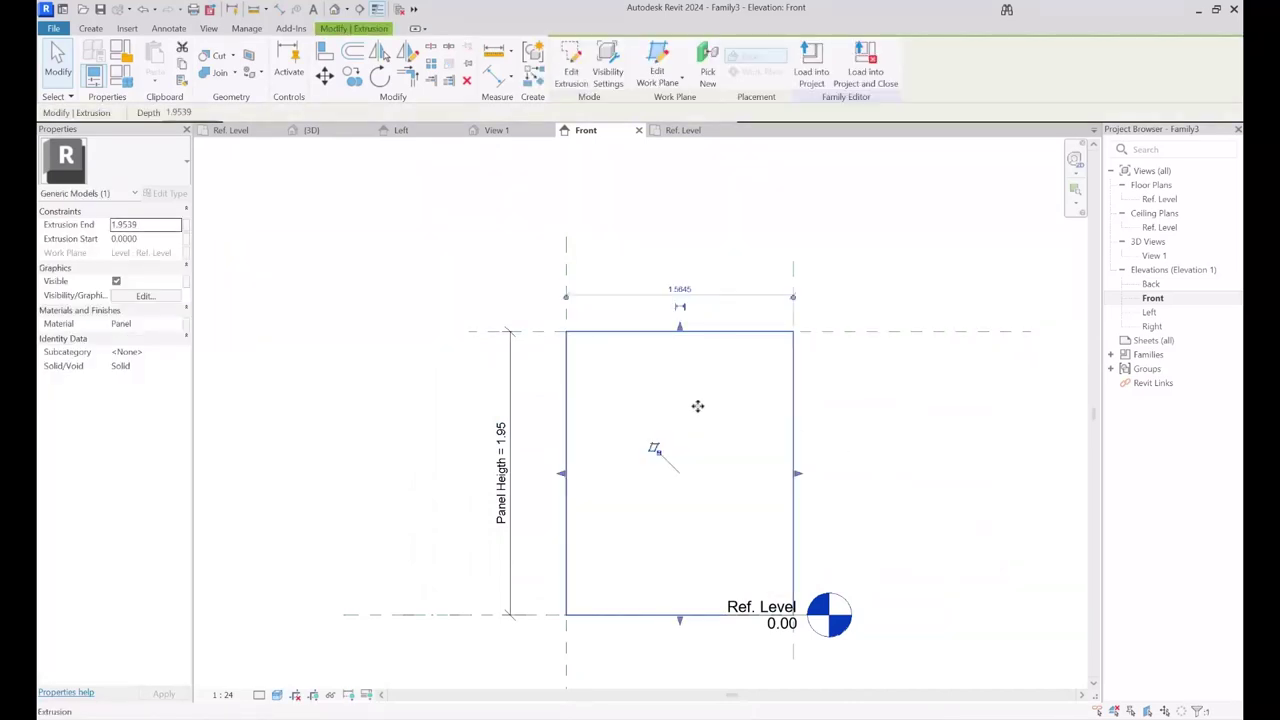
pyautogui.click(188, 323)
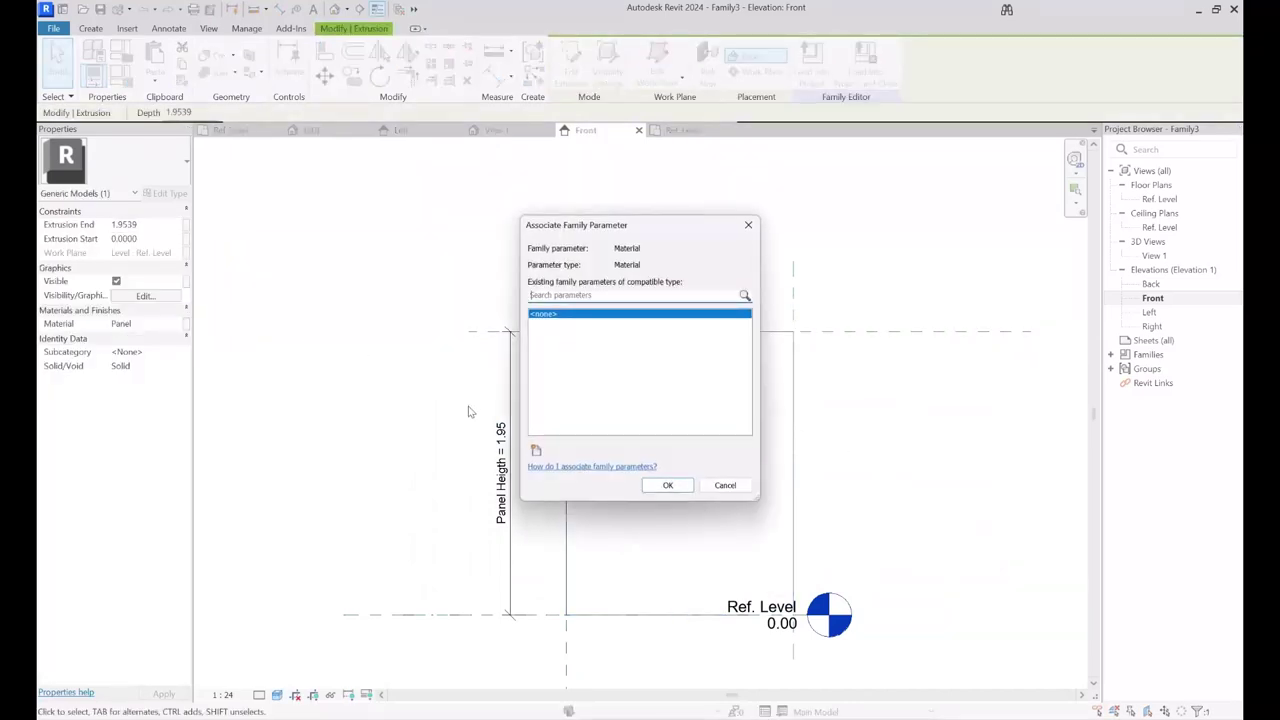
pyautogui.click(536, 449)
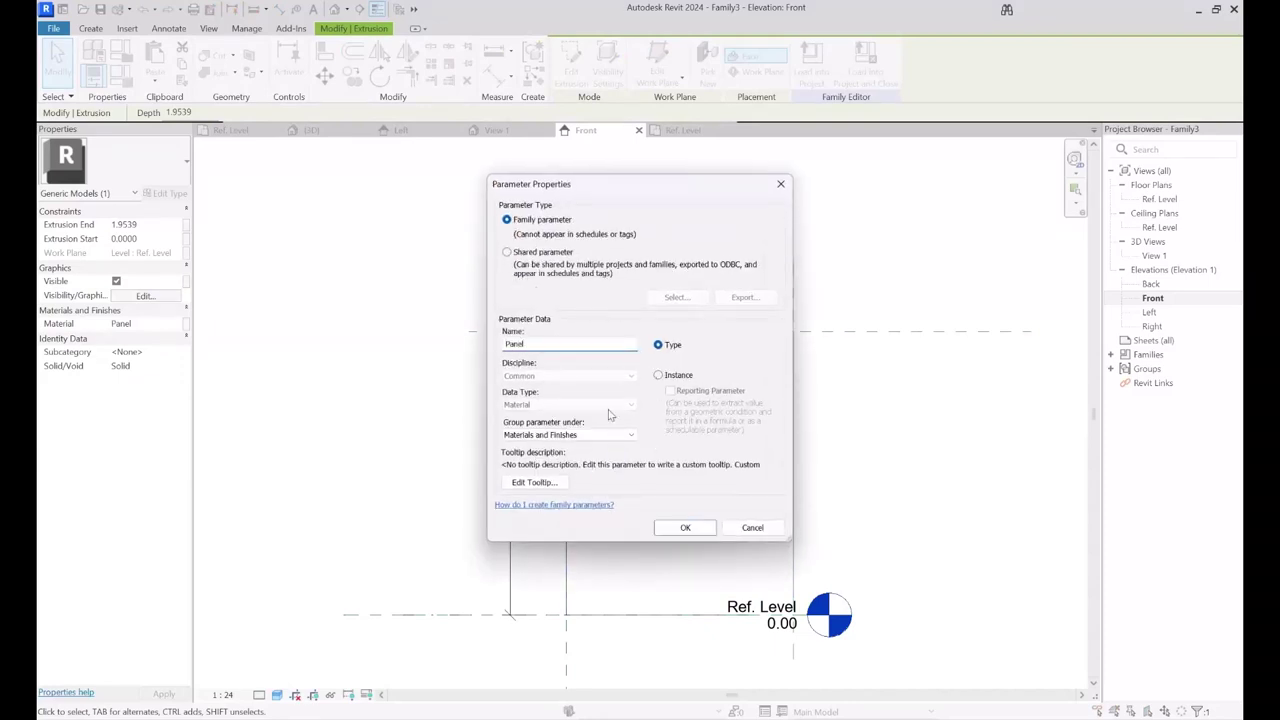
pyautogui.click(686, 528)
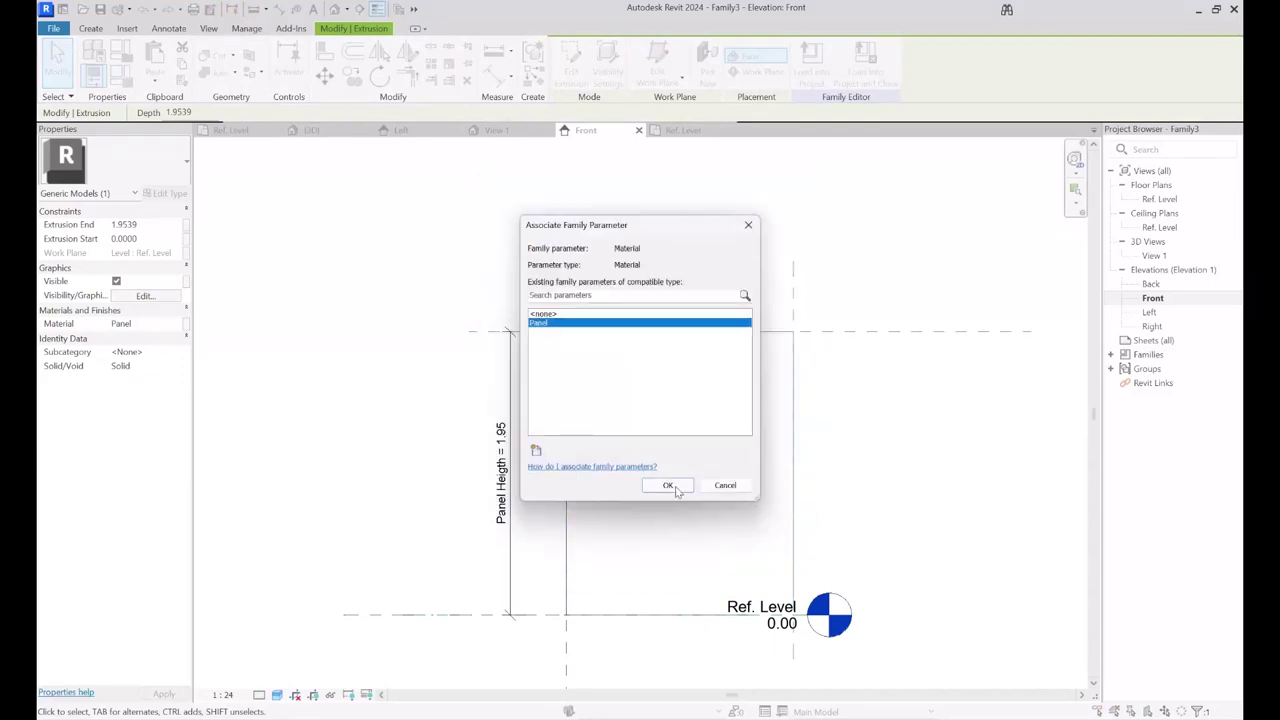
pyautogui.click(669, 486)
pyautogui.click(824, 450)
# - Save the panel family on the Desktop as Panel and load it into the door family
pyautogui.hotkey('ctrl', 's')
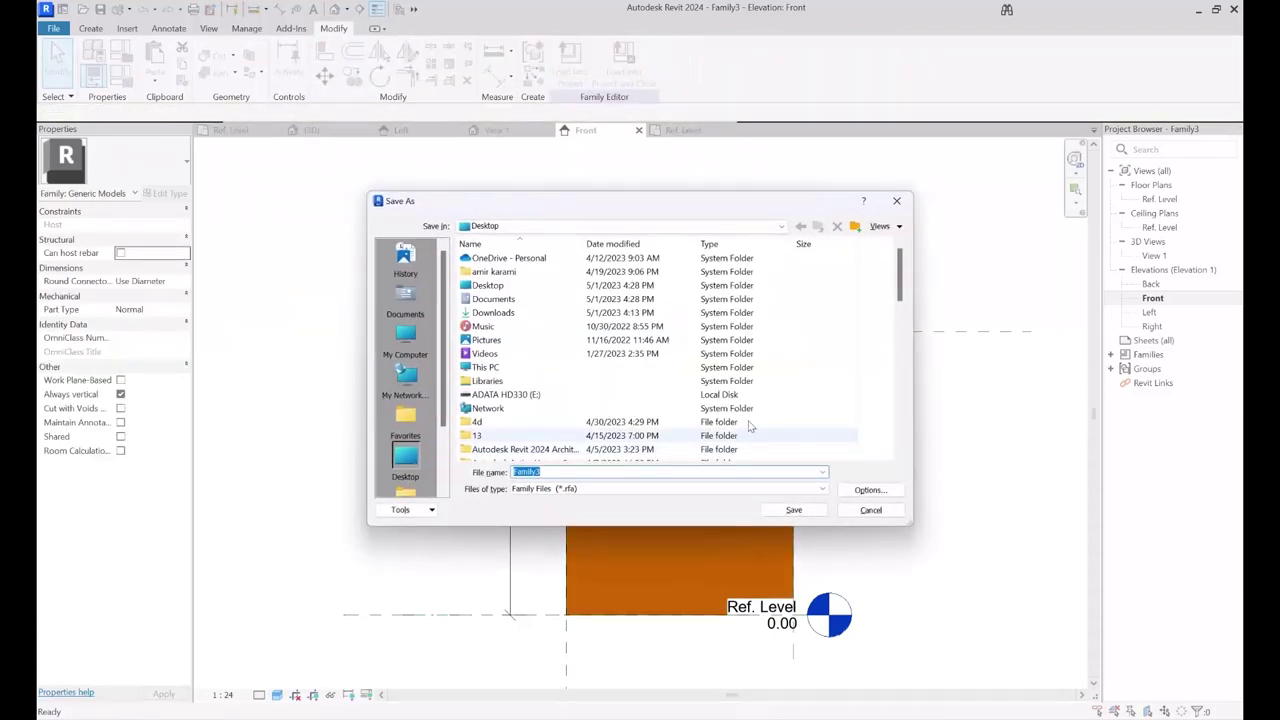
pyautogui.write('Panel')
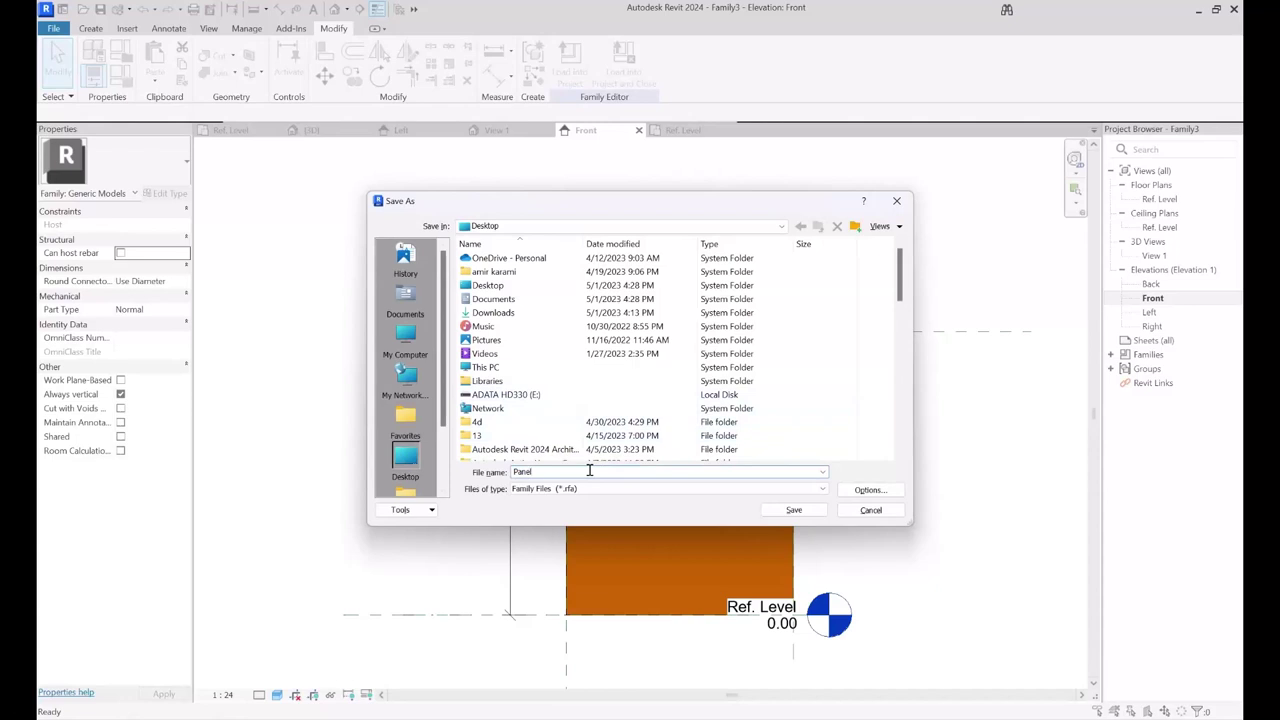
pyautogui.press('Return')
pyautogui.click(570, 68)
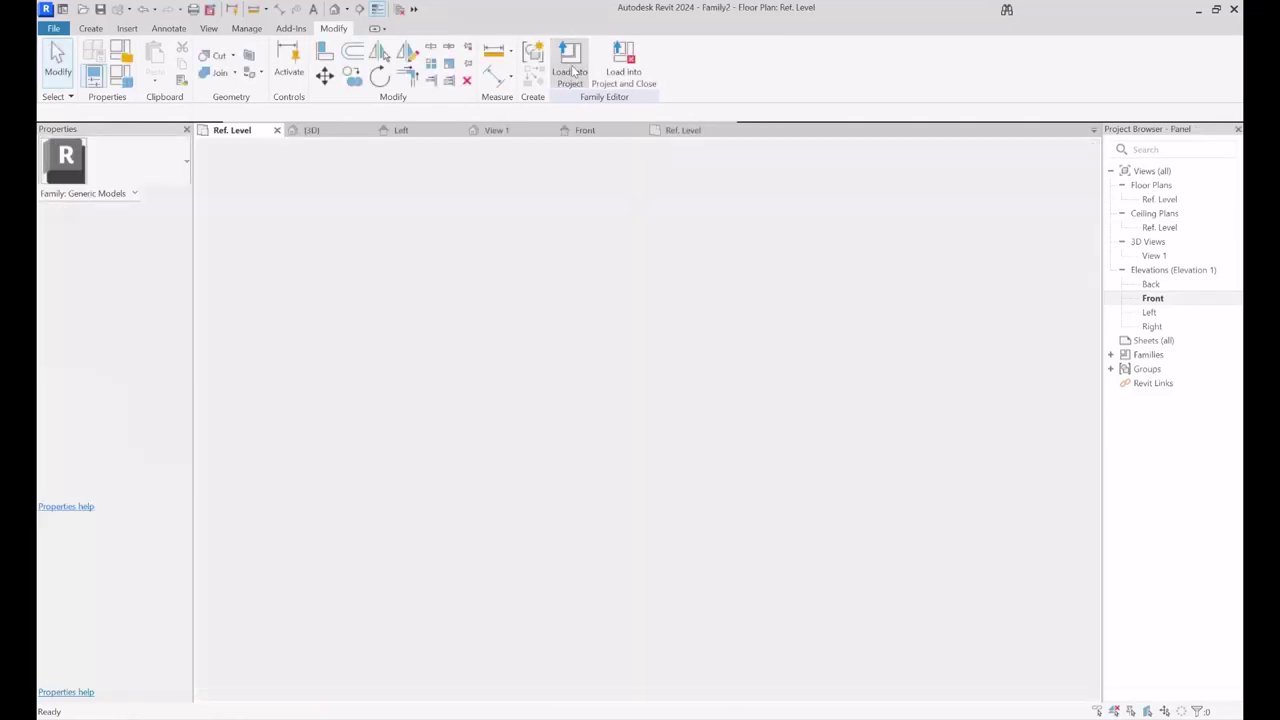
# - Place one instance of the Panel family in the door's plan, on the exterior side of the wall
pyautogui.scroll(4, 706, 503)
pyautogui.scroll(-2, 754, 471)
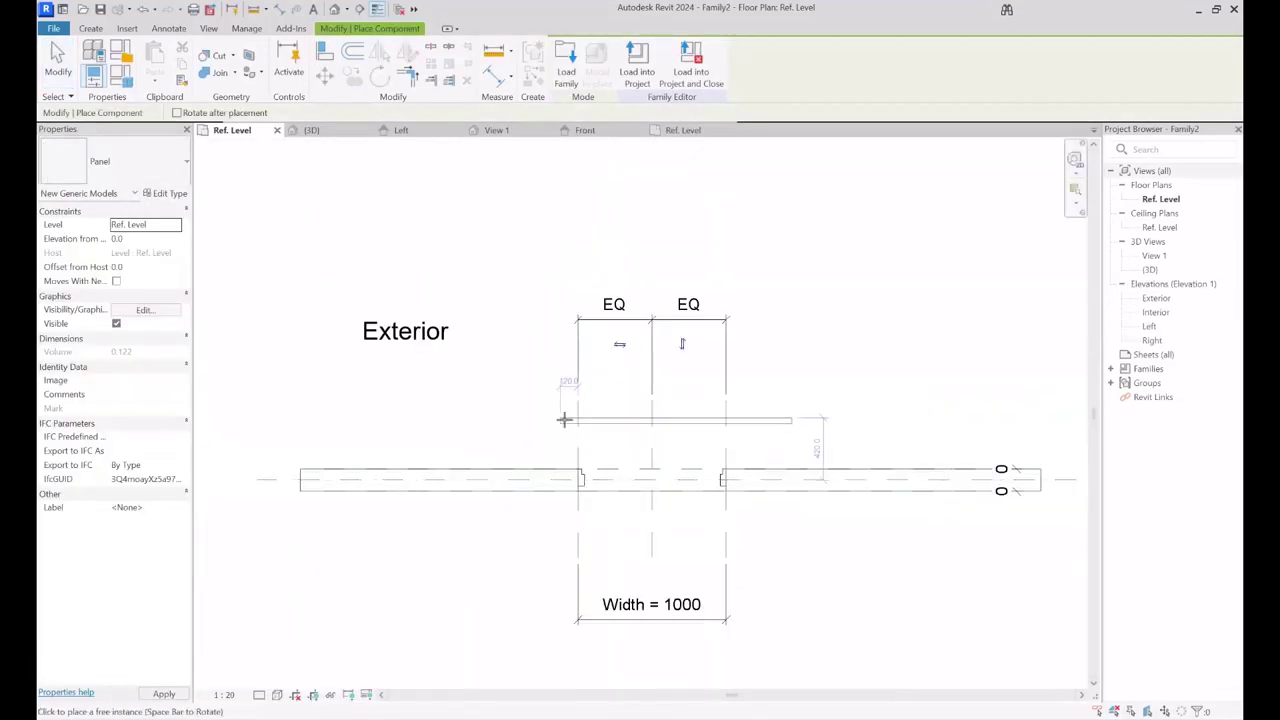
pyautogui.click(549, 423)
pyautogui.scroll(4, 709, 500)
pyautogui.press('Escape')
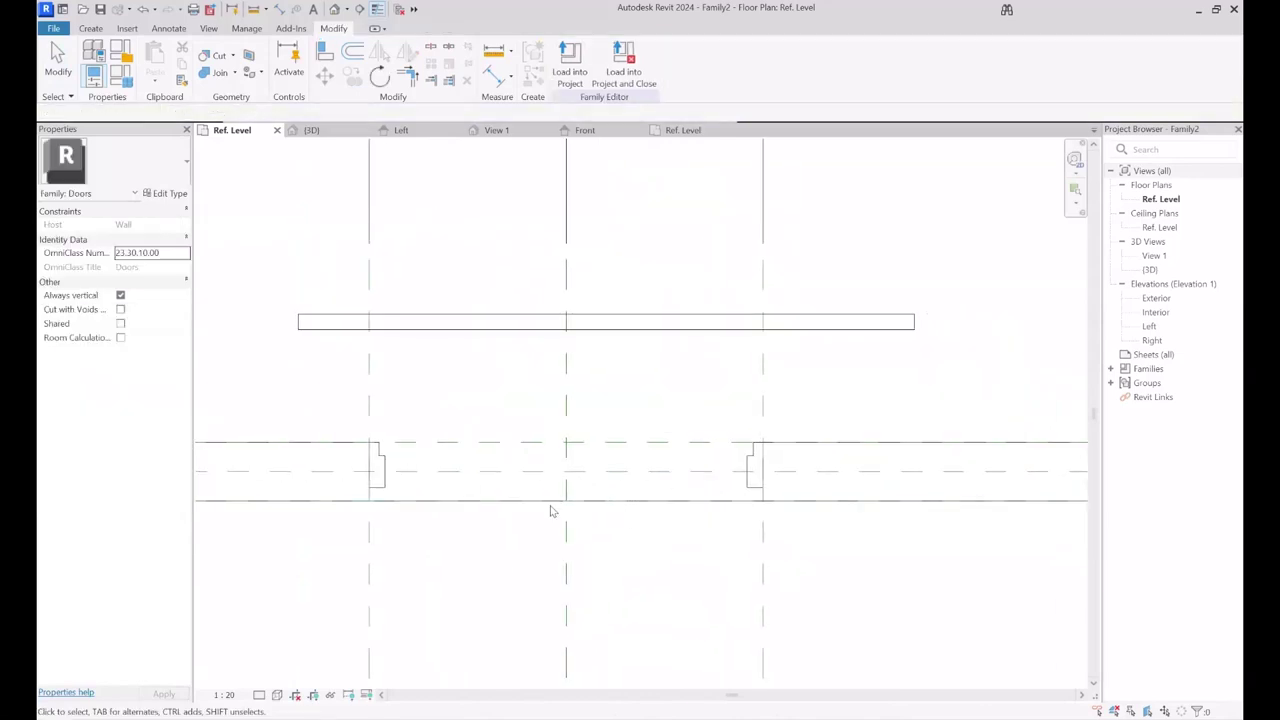
# - Draw two vertical reference planes across the wall, one near each frame jamb
pyautogui.scroll(3, 429, 486)
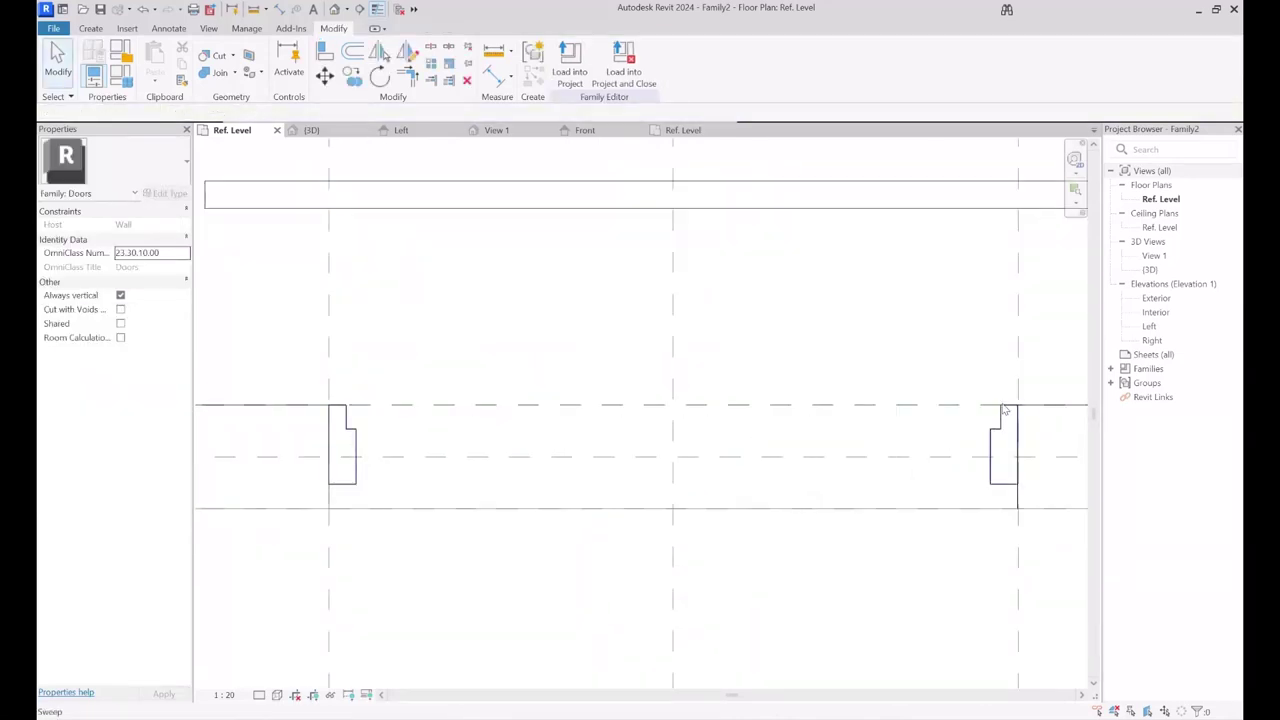
pyautogui.moveTo(464, 470); pyautogui.dragTo(397, 486, button='middle')
pyautogui.press('r')
pyautogui.press('p')
pyautogui.scroll(-2, 515, 450)
pyautogui.press('r')
pyautogui.press('p')
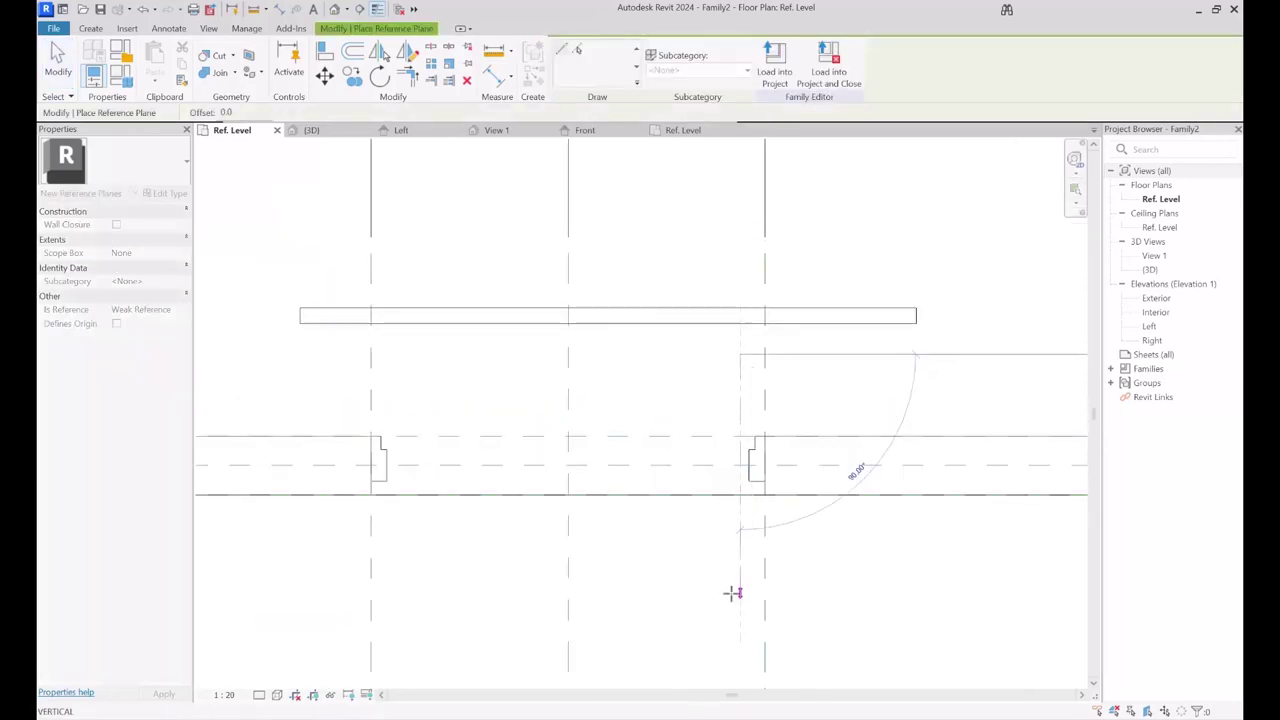
pyautogui.scroll(2, 426, 507)
pyautogui.press('Escape')
pyautogui.moveTo(408, 370); pyautogui.dragTo(423, 386, button='middle')
# - Align the two new vertical reference planes with the rebate edges of the left and right frame jambs
pyautogui.click(324, 53)
pyautogui.scroll(3, 414, 463)
pyautogui.click(298, 455)
pyautogui.click(343, 405)
pyautogui.scroll(-3, 334, 443)
pyautogui.moveTo(928, 457); pyautogui.dragTo(760, 489, button='middle')
pyautogui.click(803, 479)
pyautogui.click(776, 426)
pyautogui.scroll(-3, 785, 435)
pyautogui.press('Escape')
pyautogui.press('Escape')
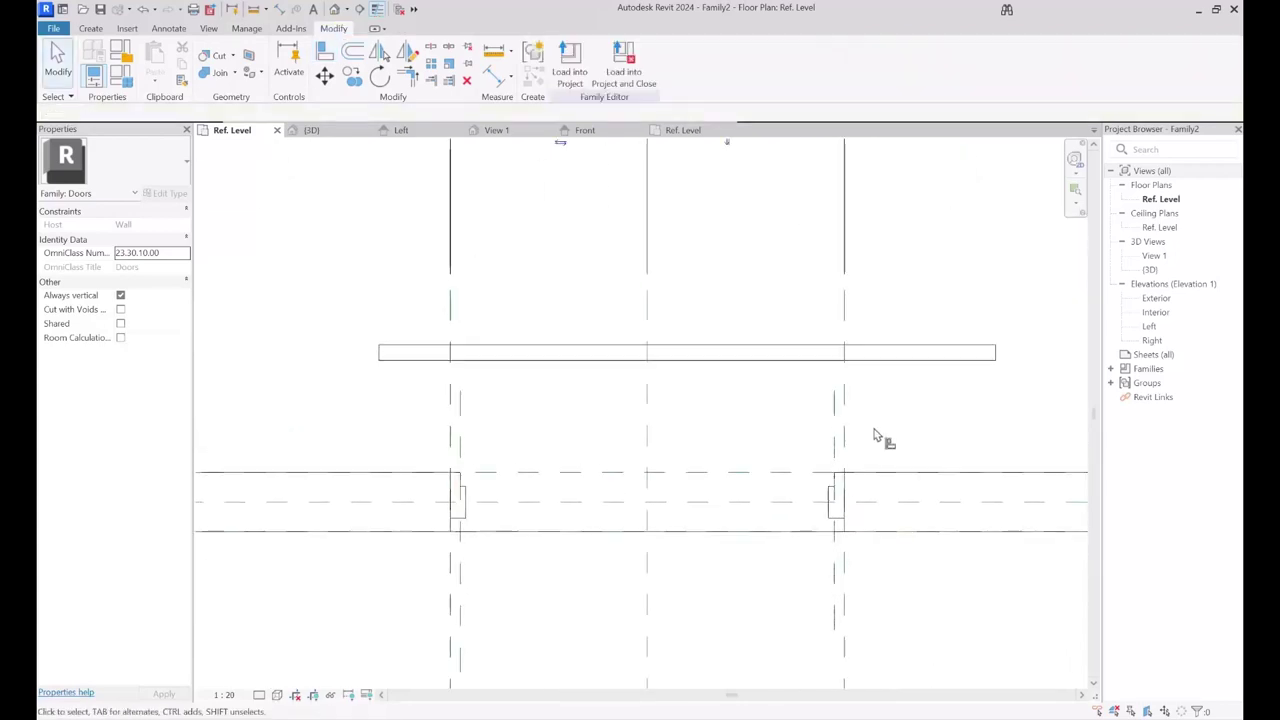
# - Dimension the offset between each opening-side reference plane and the adjacent rebate reference plane on both jambs
pyautogui.press('d')
pyautogui.press('i')
pyautogui.scroll(3, 872, 434)
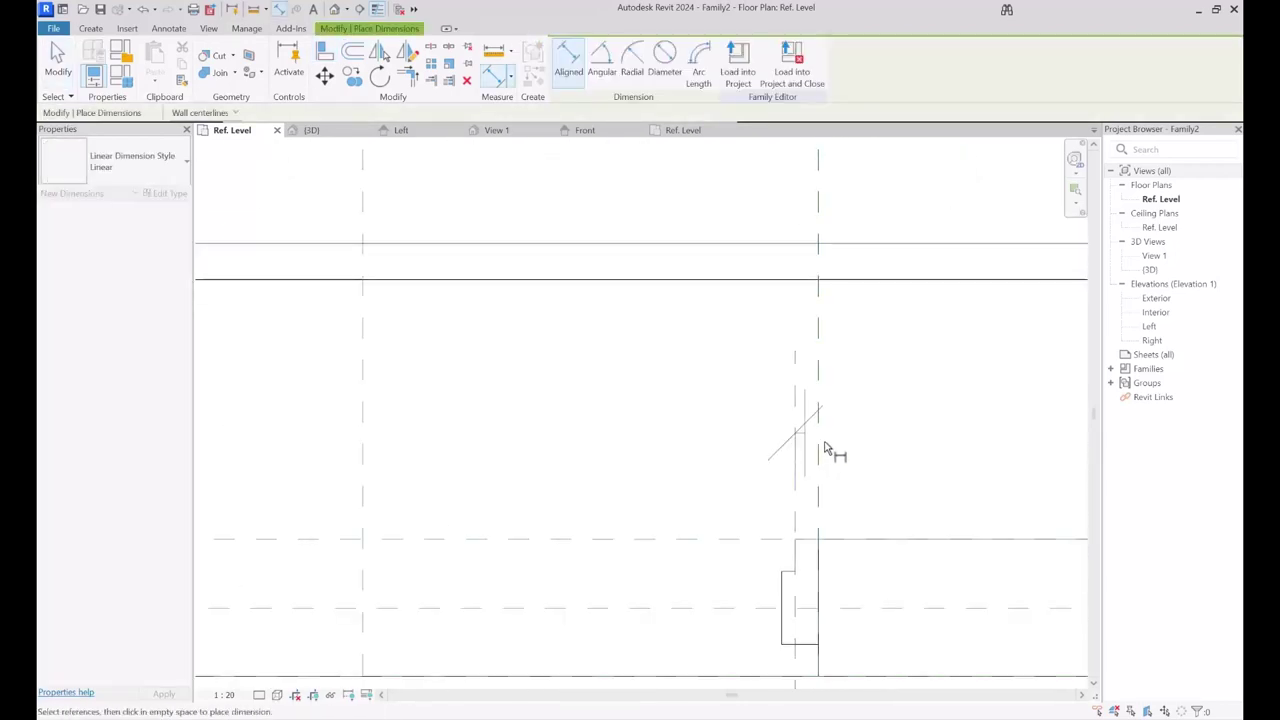
pyautogui.click(821, 446)
pyautogui.scroll(-4, 772, 368)
pyautogui.click(903, 391)
pyautogui.scroll(-5, 997, 395)
pyautogui.scroll(3, 571, 420)
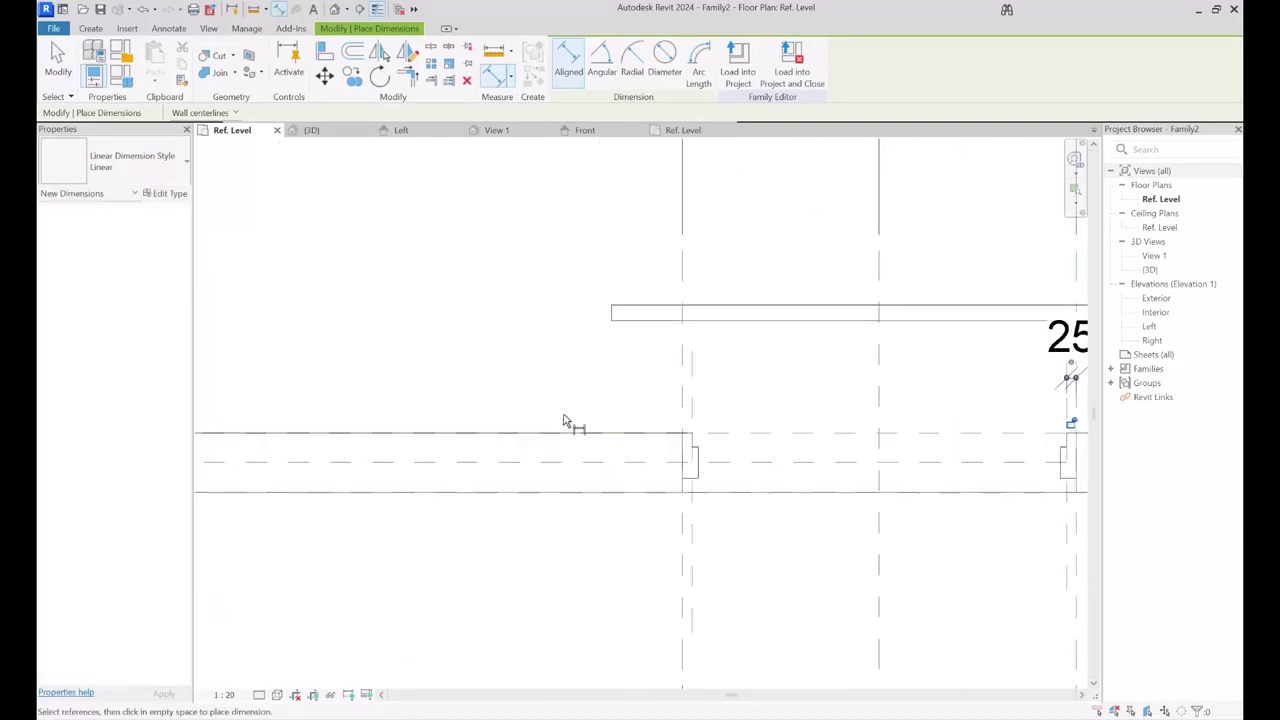
pyautogui.click(697, 381)
pyautogui.click(683, 381)
pyautogui.click(605, 386)
pyautogui.press('Escape')
pyautogui.press('Escape')
# - Lock the offset dimensions at both the left and right jambs
pyautogui.click(697, 366)
pyautogui.click(687, 432)
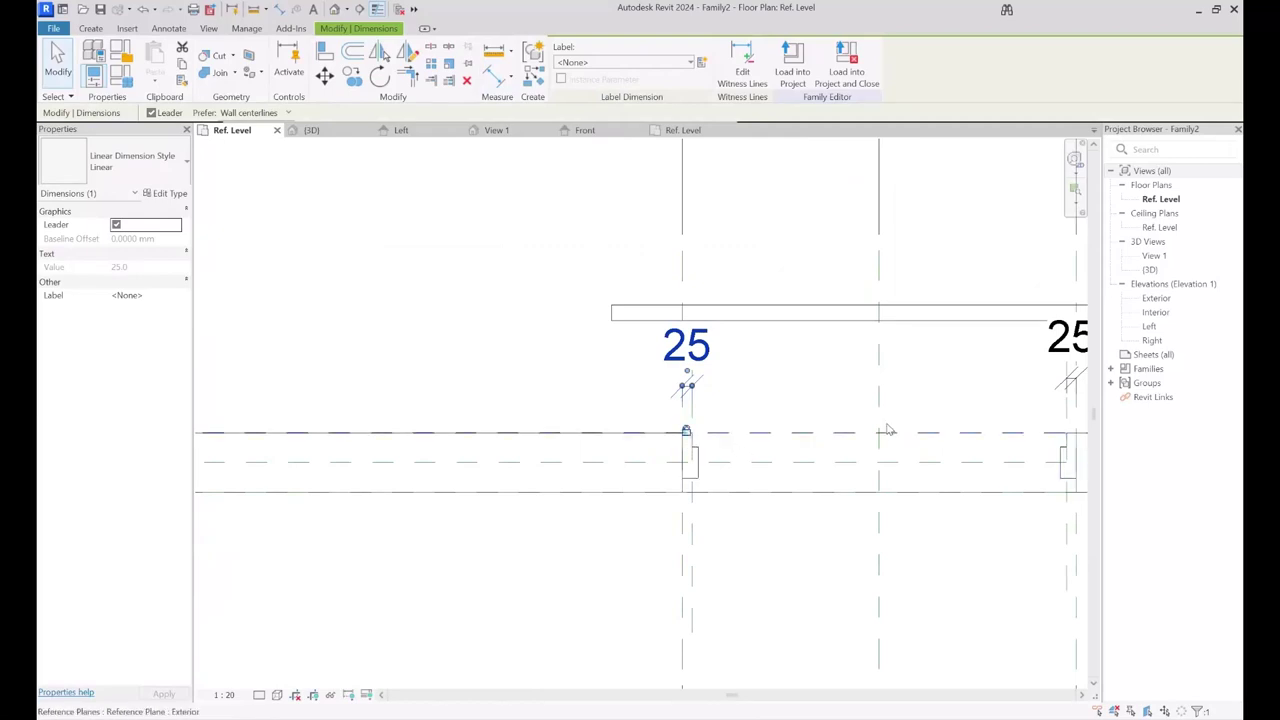
pyautogui.moveTo(886, 429); pyautogui.dragTo(457, 486, button='middle')
pyautogui.click(656, 443)
pyautogui.click(705, 468)
pyautogui.moveTo(695, 459); pyautogui.dragTo(745, 466, button='middle')
pyautogui.scroll(-1, 749, 440)
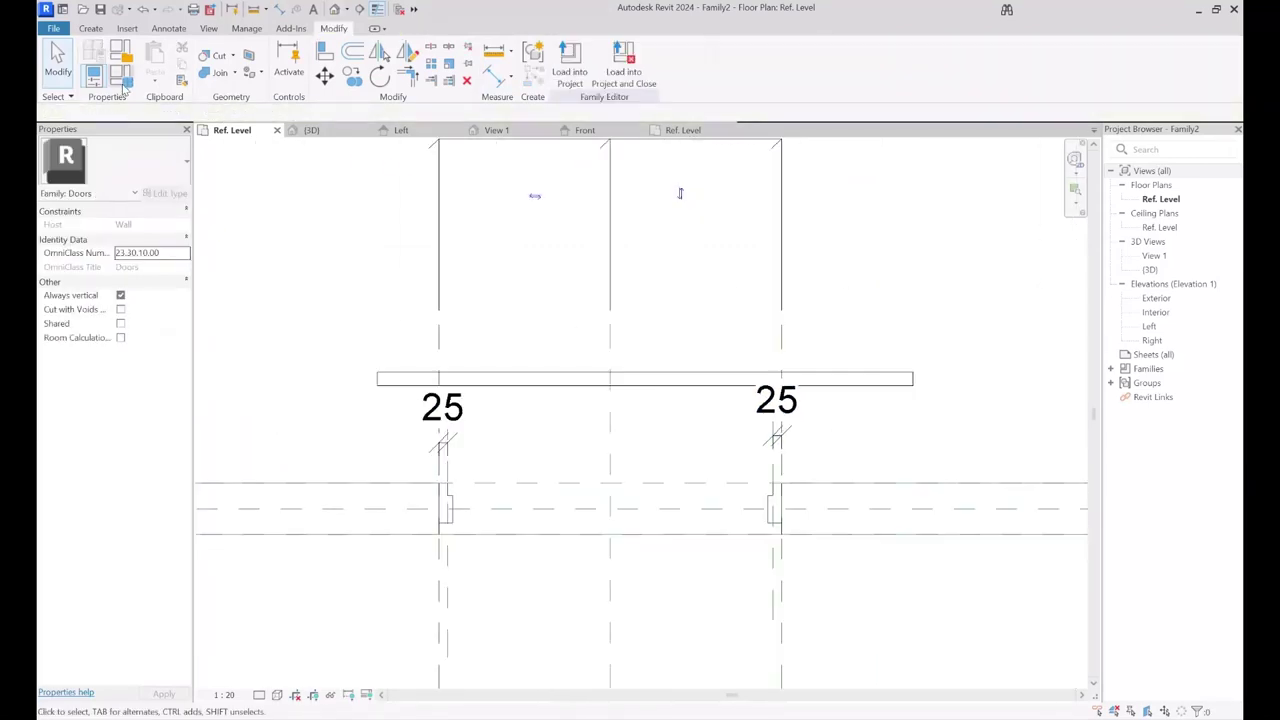
# - Add a family type parameter of data type Length named Opening Width, grouped under Dimensions
pyautogui.click(121, 78)
pyautogui.moveTo(768, 135); pyautogui.dragTo(738, 115)
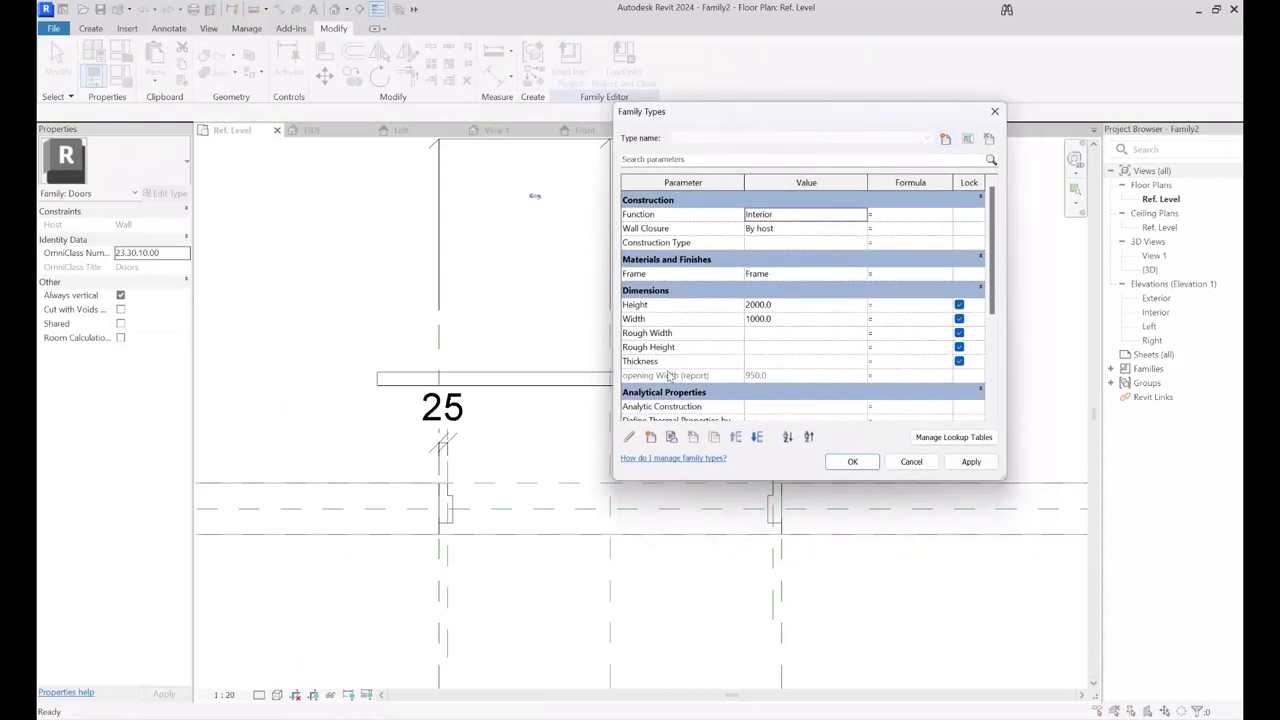
pyautogui.click(650, 437)
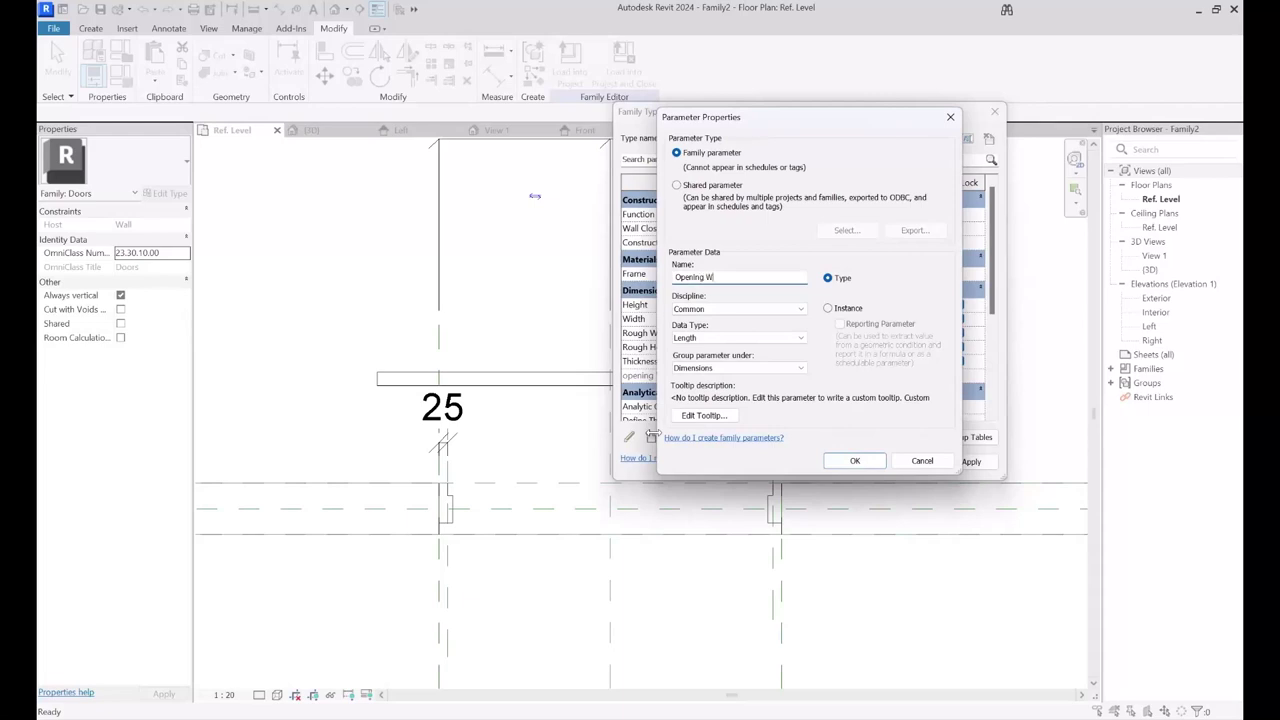
pyautogui.press('Return')
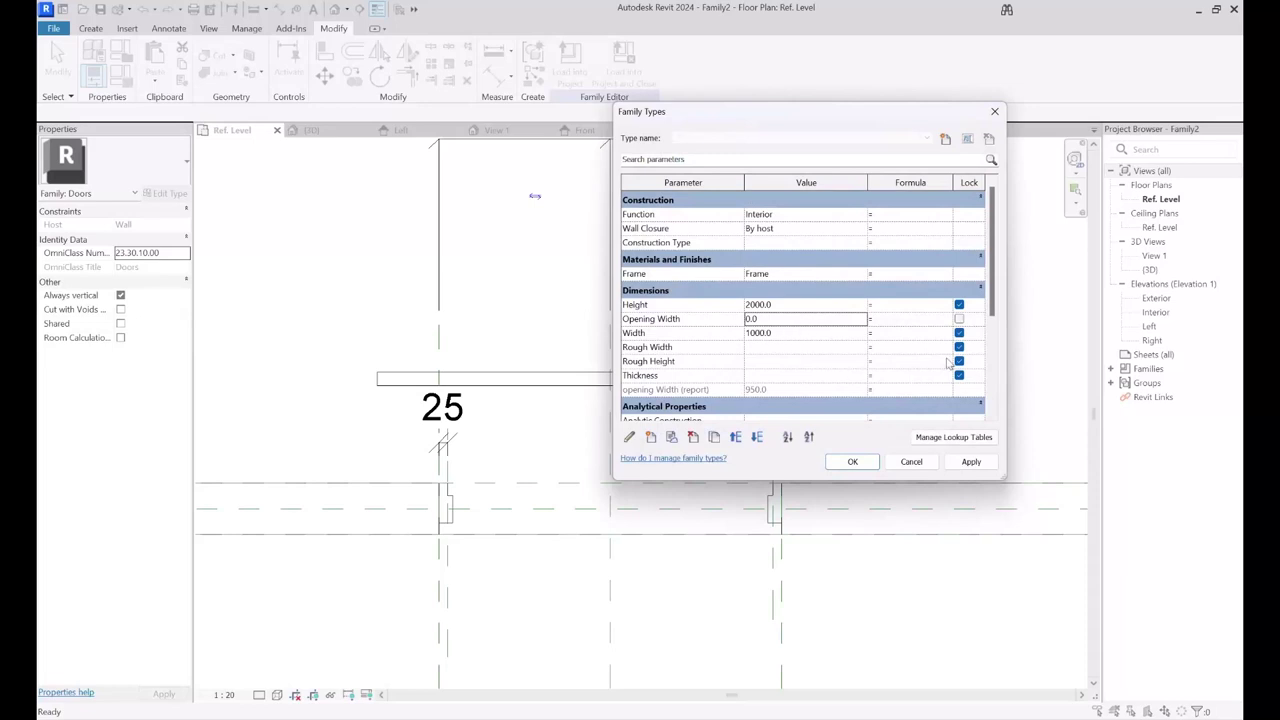
# - Give the Opening Width parameter the formula Width-50 and apply the family type changes
pyautogui.moveTo(1001, 475); pyautogui.dragTo(1028, 505)
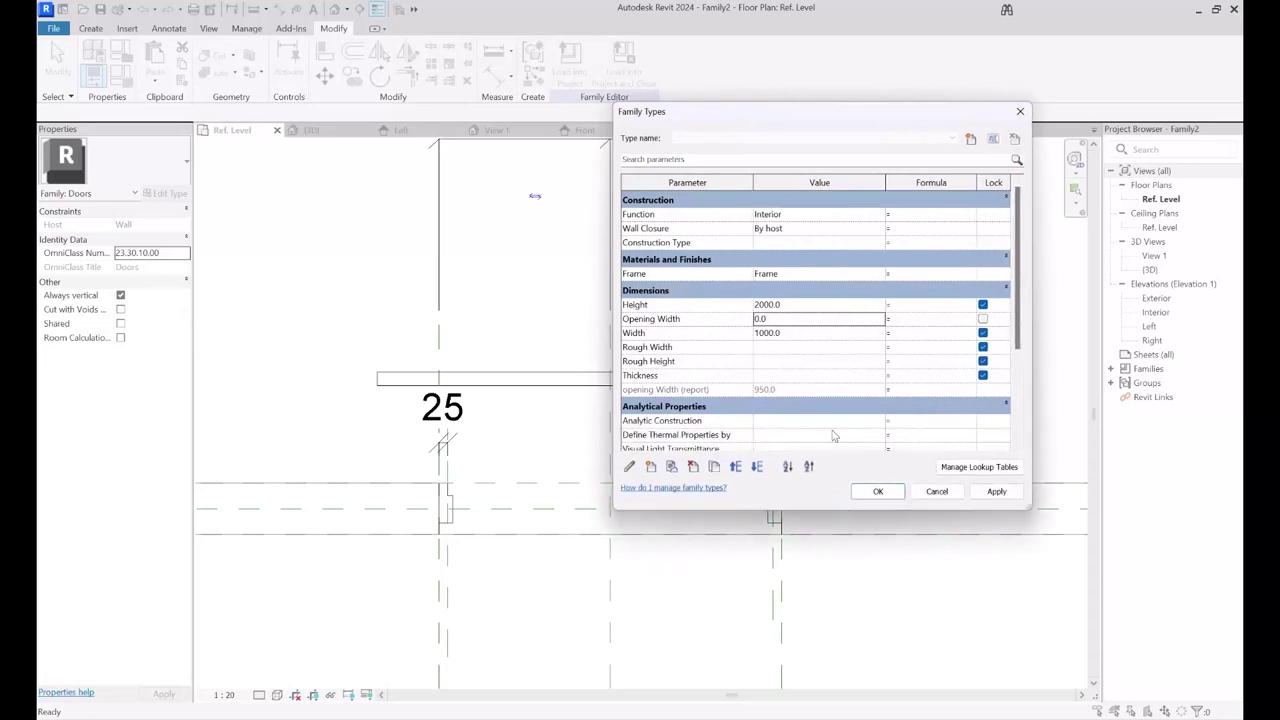
pyautogui.click(687, 333)
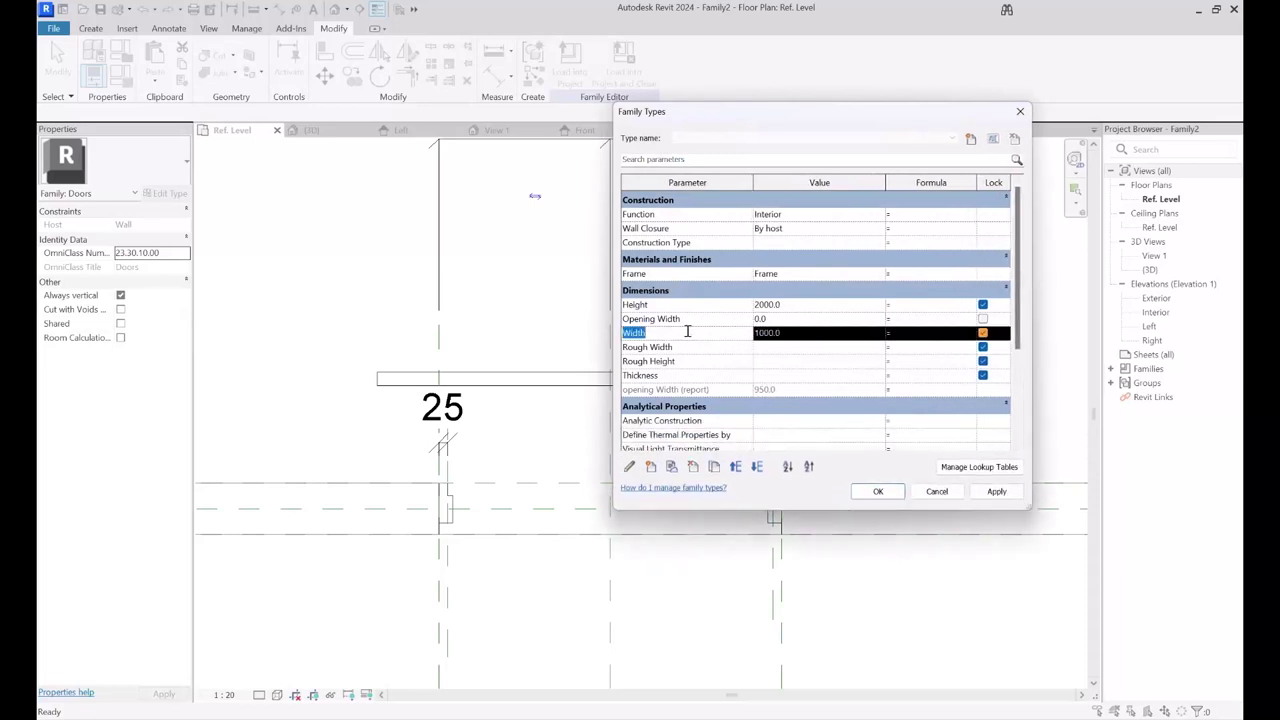
pyautogui.click(910, 319)
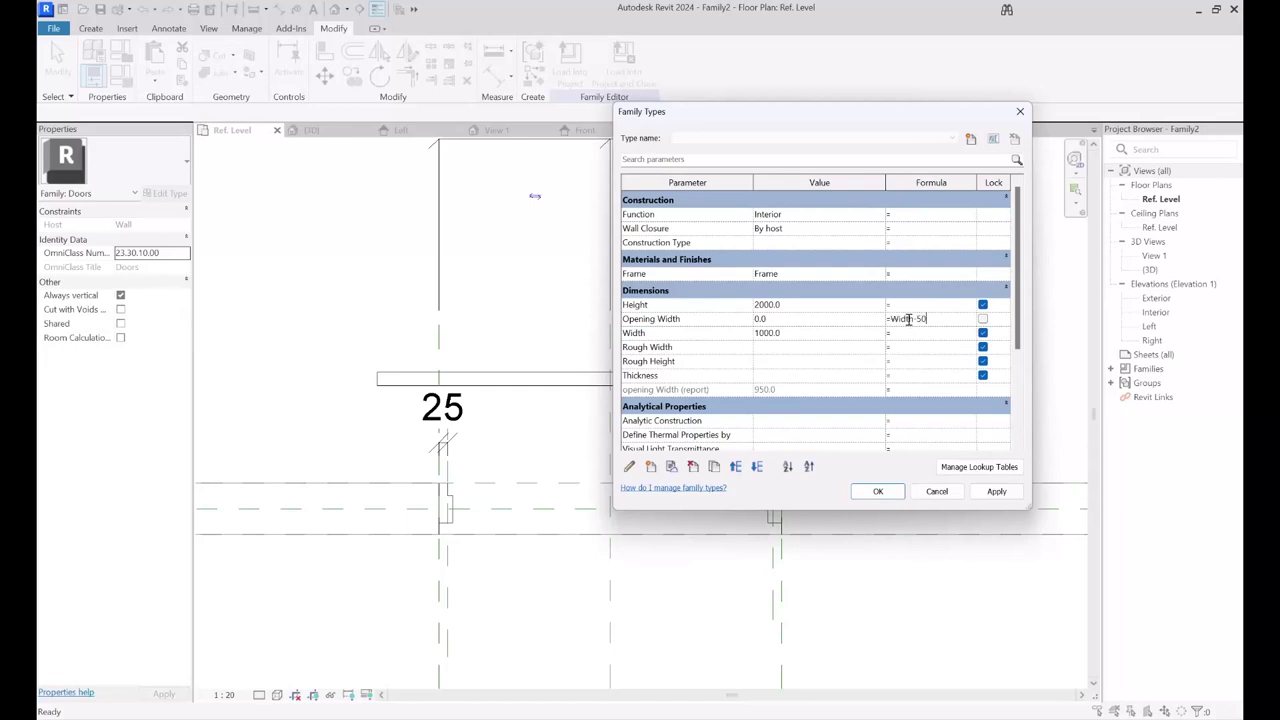
pyautogui.click(876, 491)
# - In the placed panel's type properties, associate Panel Width with the door family's Opening Width parameter
pyautogui.click(675, 373)
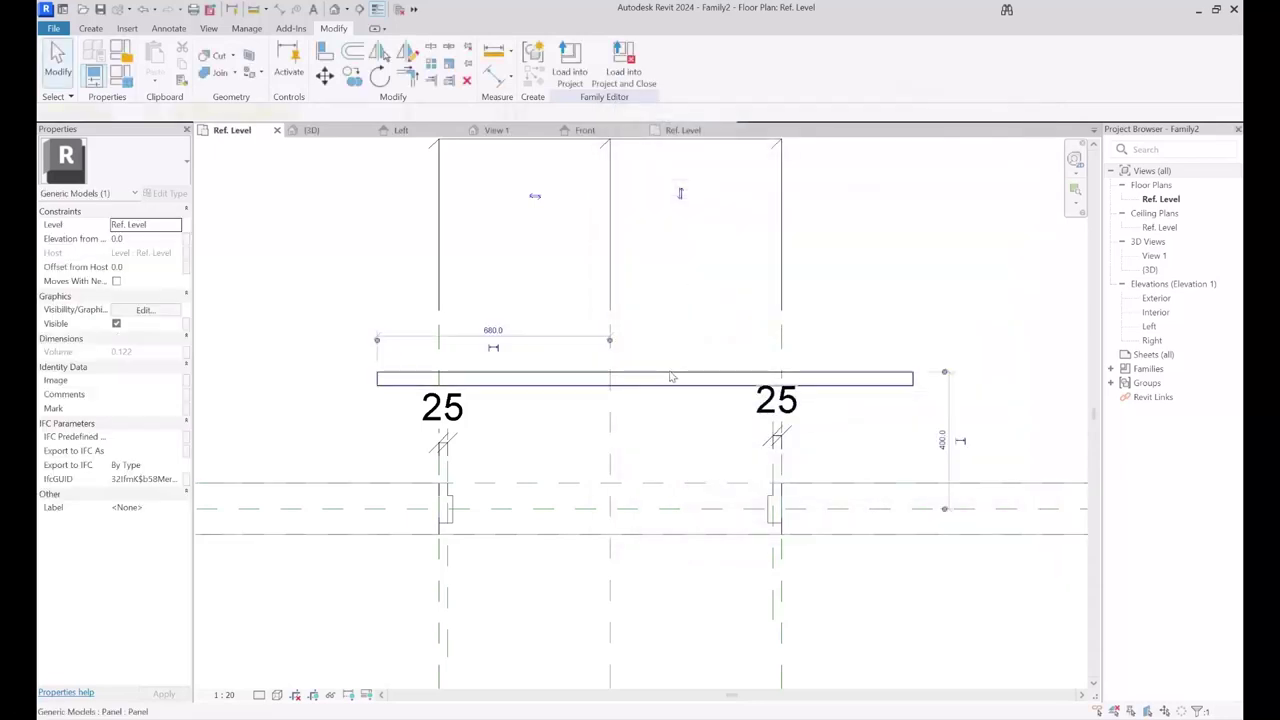
pyautogui.moveTo(414, 287); pyautogui.dragTo(410, 328, button='middle')
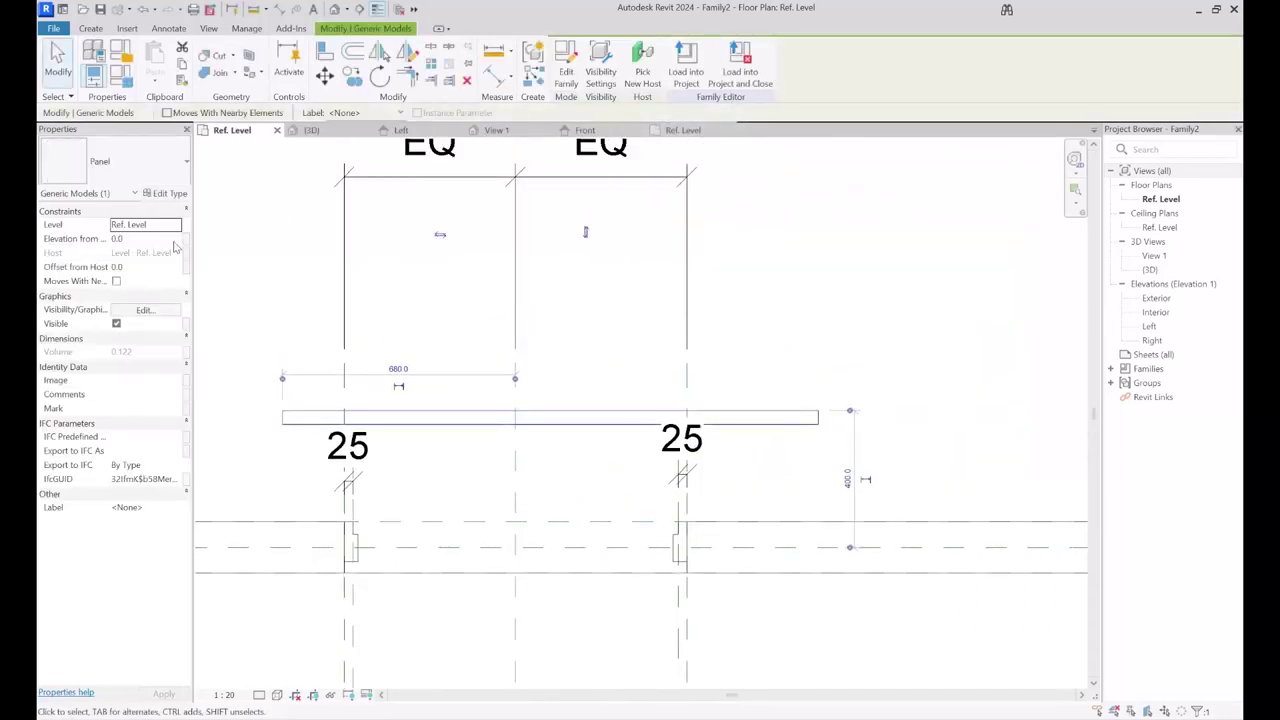
pyautogui.click(169, 194)
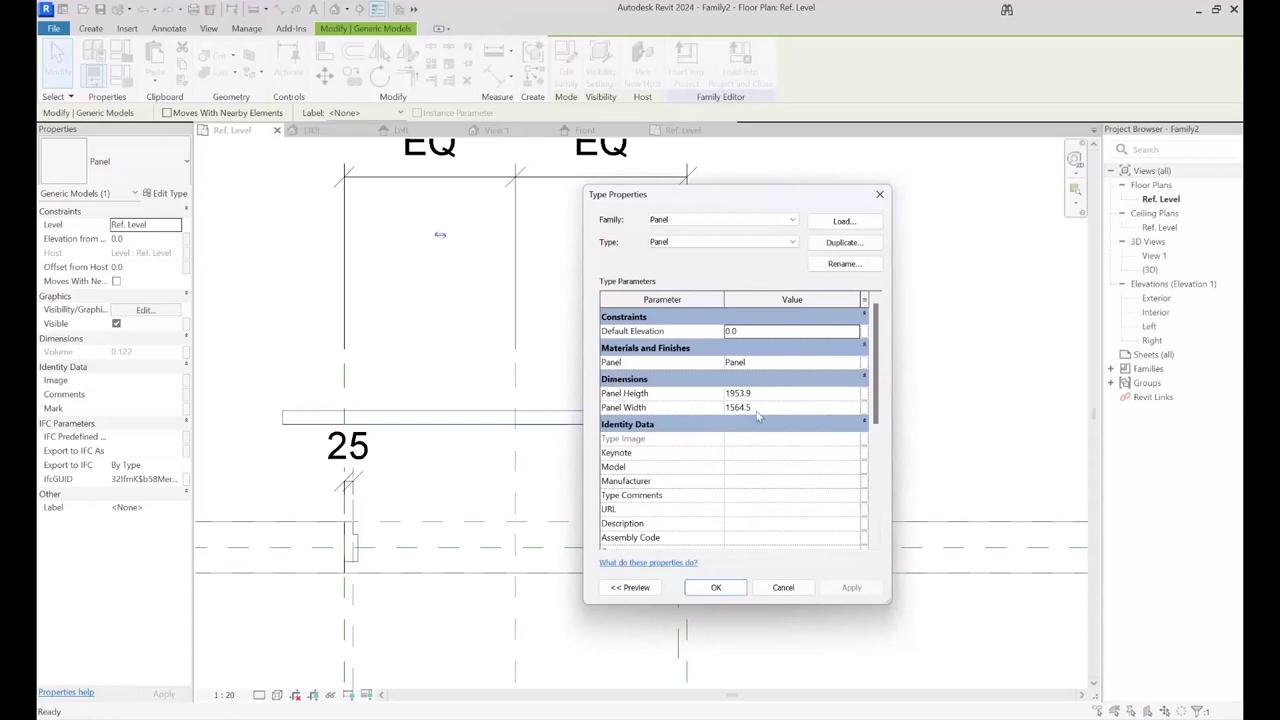
pyautogui.click(865, 408)
pyautogui.click(660, 395)
pyautogui.click(765, 521)
pyautogui.click(716, 587)
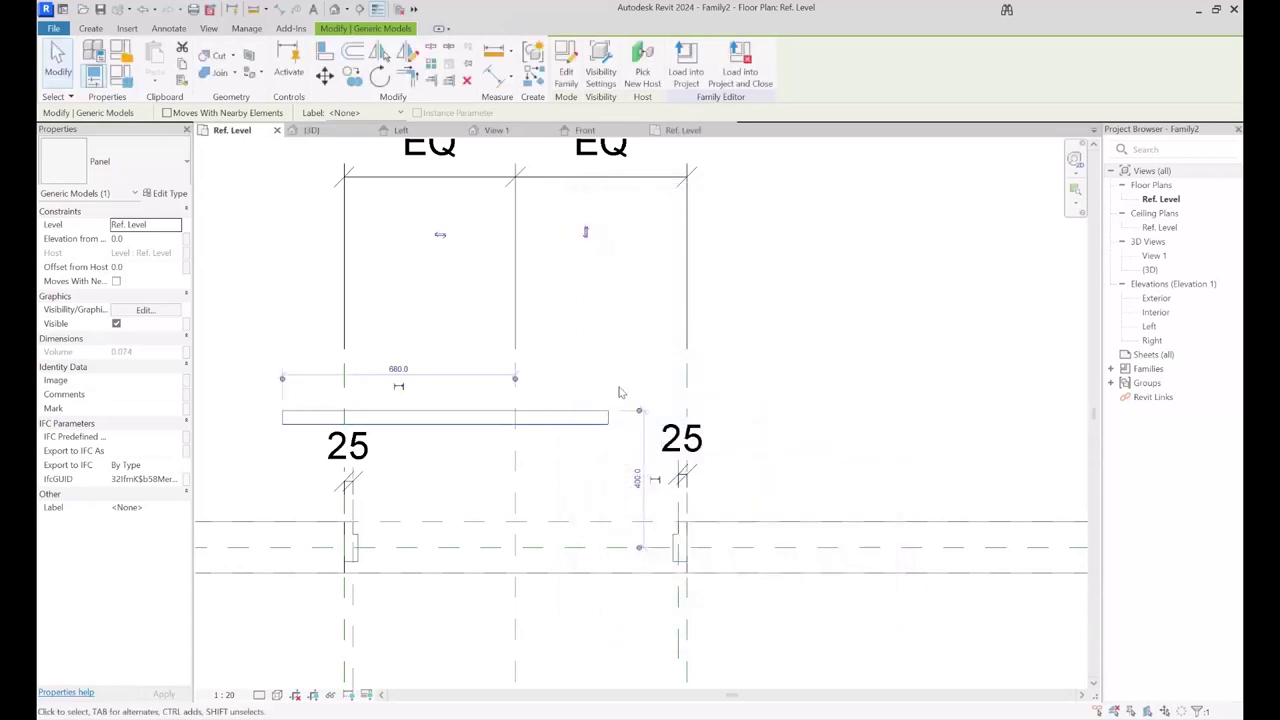
pyautogui.click(620, 392)
pyautogui.moveTo(560, 442); pyautogui.dragTo(567, 460, button='middle')
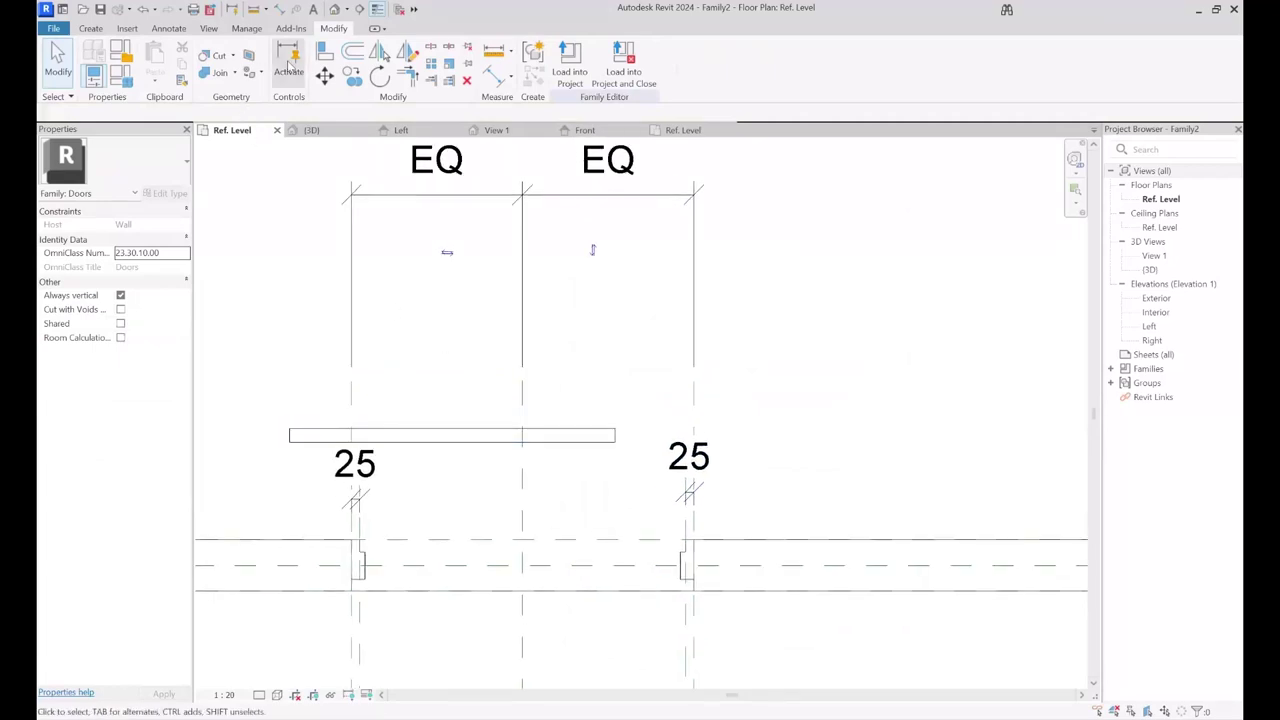
# - Align the panel's left end with the left rebate reference plane and lock the alignment
pyautogui.click(325, 52)
pyautogui.scroll(2, 468, 684)
pyautogui.click(305, 455)
pyautogui.moveTo(420, 443); pyautogui.dragTo(564, 509, button='middle')
pyautogui.click(342, 377)
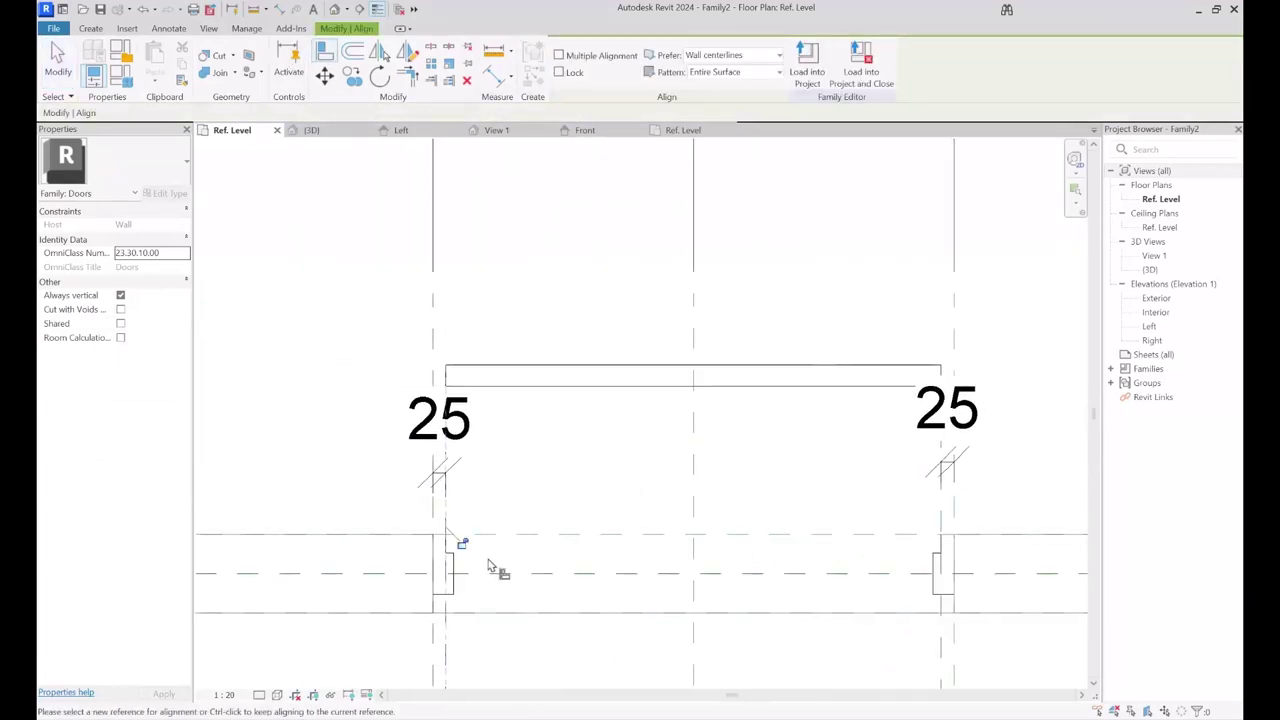
pyautogui.scroll(-2, 640, 469)
pyautogui.moveTo(640, 469); pyautogui.dragTo(430, 418, button='middle')
pyautogui.press('Escape')
pyautogui.press('Escape')
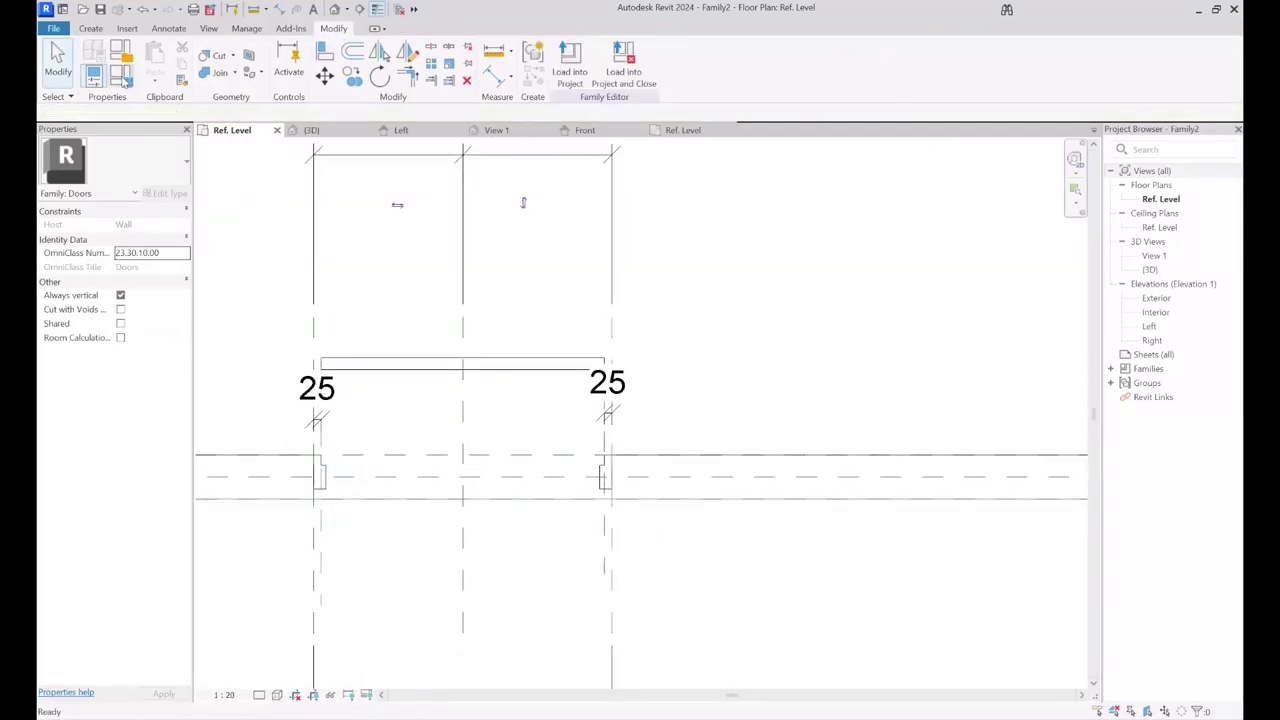
# - Set the door family's Width to 2000 and check how the panel and frame adapt in plan
pyautogui.click(121, 77)
pyautogui.moveTo(786, 121); pyautogui.dragTo(878, 97)
pyautogui.click(905, 308)
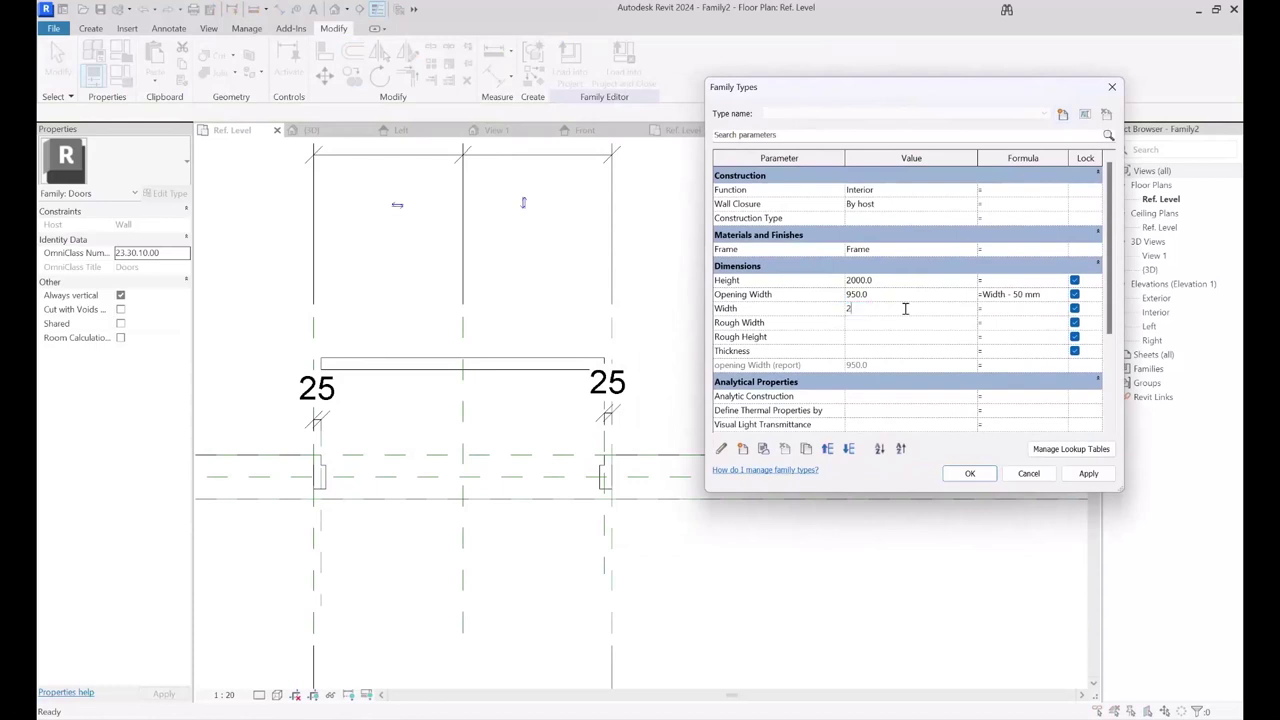
pyautogui.press('Tab')
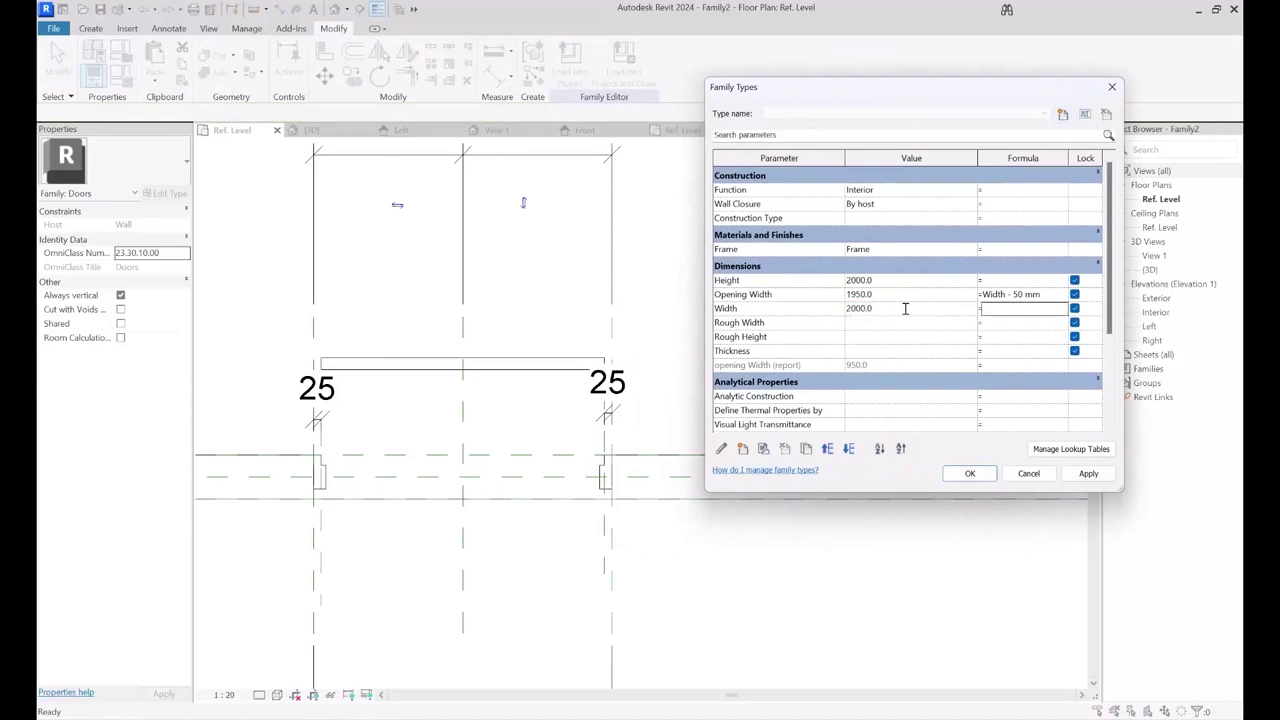
pyautogui.click(969, 472)
pyautogui.scroll(-2, 875, 300)
pyautogui.scroll(2, 696, 227)
pyautogui.scroll(2, 461, 404)
pyautogui.moveTo(469, 400); pyautogui.dragTo(469, 291, button='middle')
pyautogui.moveTo(385, 662); pyautogui.dragTo(371, 551, button='middle')
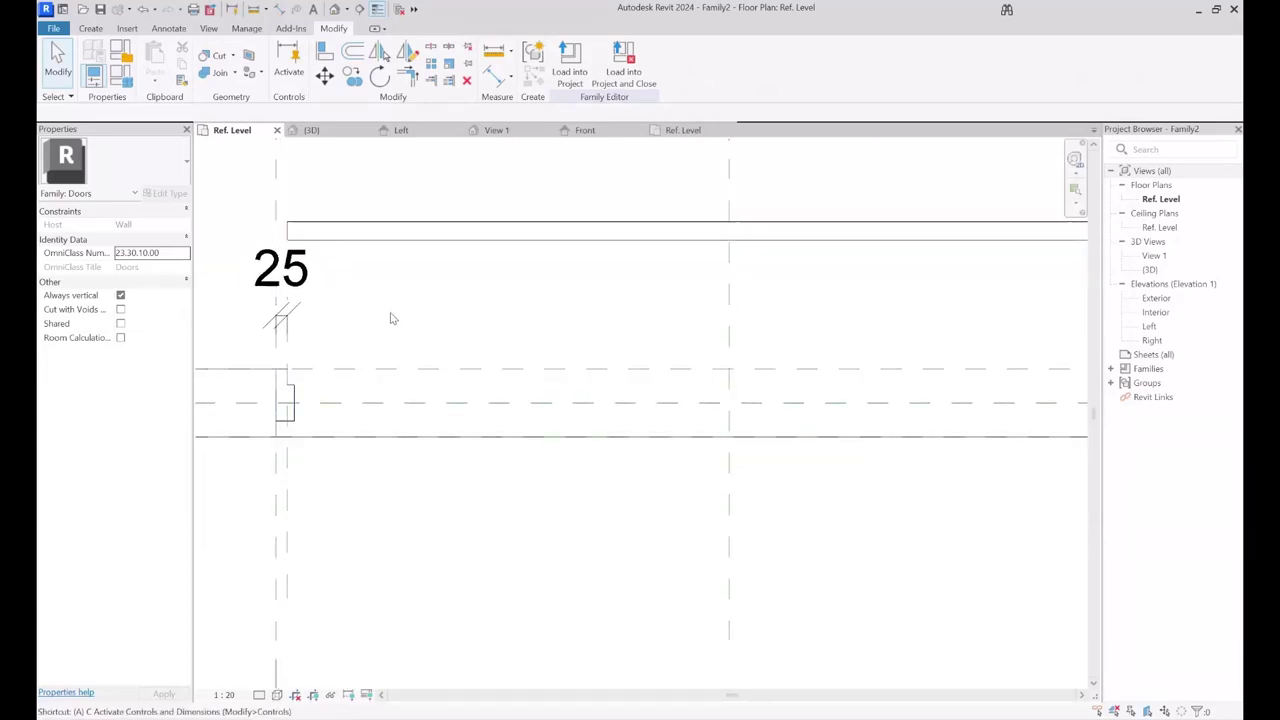
# - Align the panel's outer face with the exterior wall face reference plane and lock the alignment
pyautogui.press('a')
pyautogui.press('l')
pyautogui.click(388, 385)
pyautogui.click(410, 231)
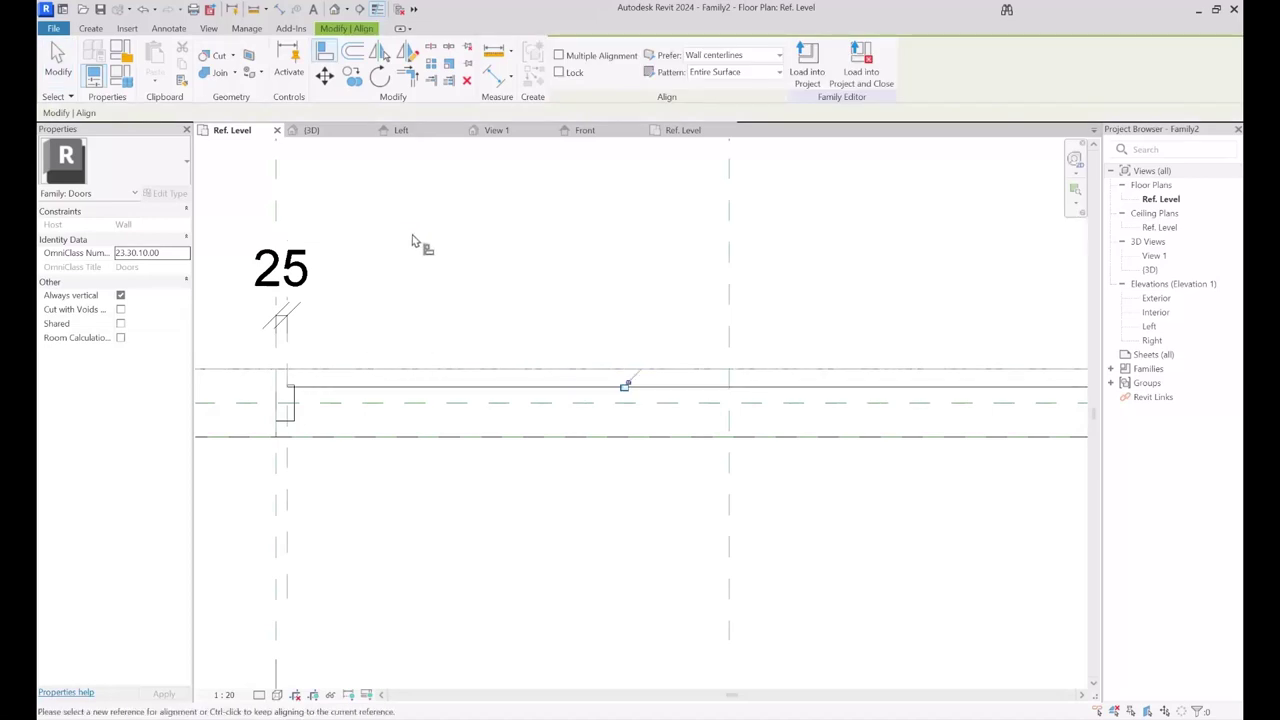
pyautogui.click(624, 384)
pyautogui.moveTo(474, 537); pyautogui.dragTo(463, 508, button='middle')
pyautogui.press('Escape')
# - Show the plan shaded and change the host wall's type to Generic - 300mm
pyautogui.scroll(-3, 440, 492)
pyautogui.moveTo(557, 479); pyautogui.dragTo(449, 474, button='middle')
pyautogui.click(737, 457)
pyautogui.moveTo(672, 497); pyautogui.dragTo(710, 491, button='middle')
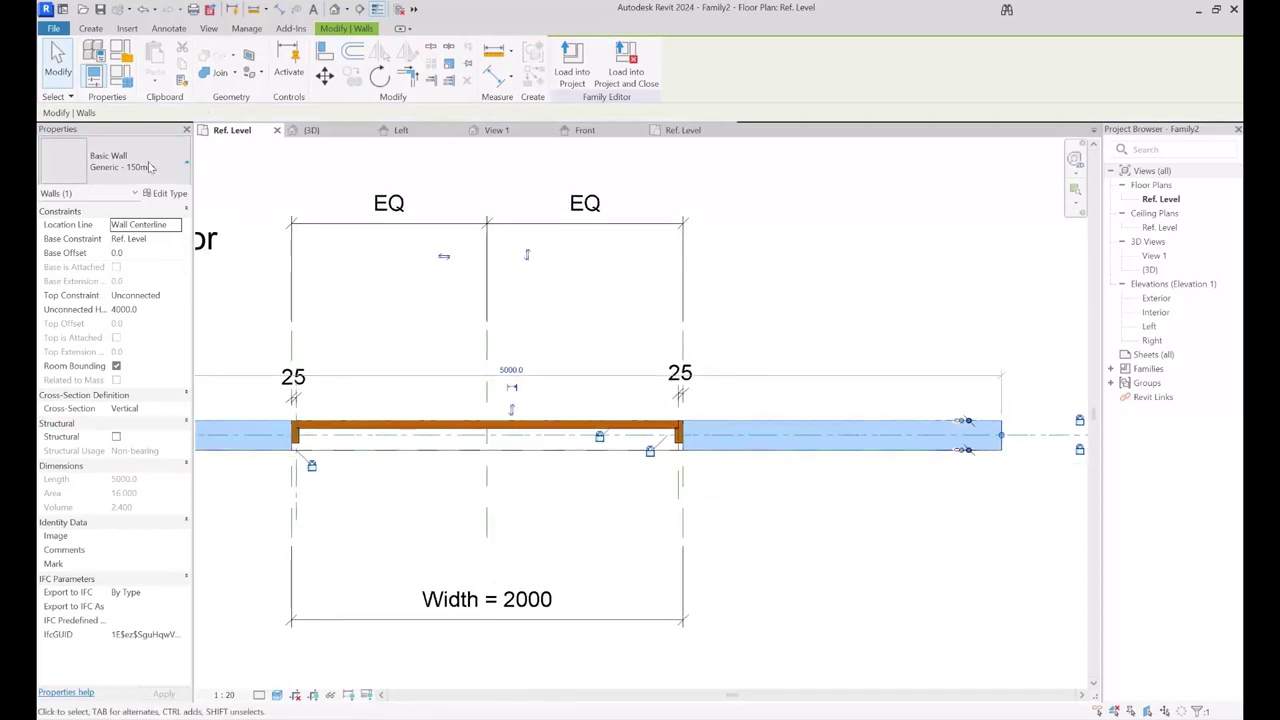
pyautogui.click(150, 167)
pyautogui.click(118, 268)
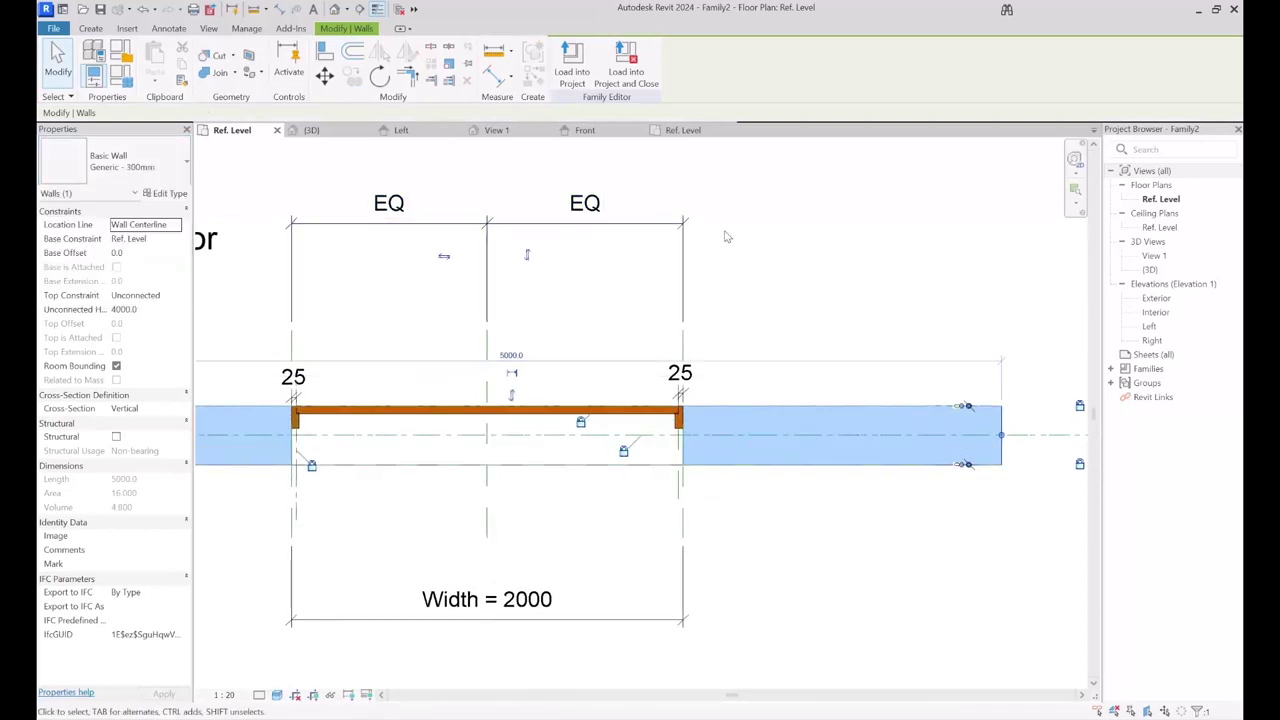
pyautogui.press('Escape')
# - Measure the rebate depth of the frame profile at the left jamb in plan
pyautogui.scroll(1, 201, 438)
pyautogui.scroll(8, 201, 438)
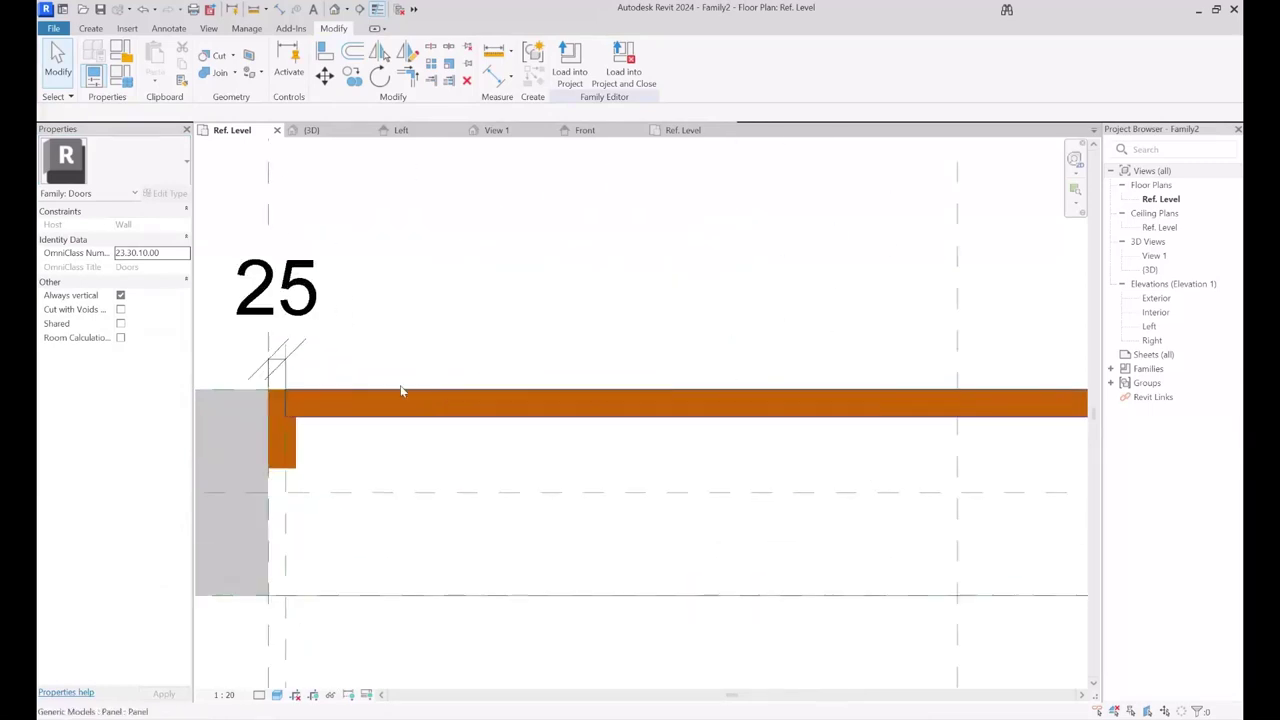
pyautogui.click(268, 450)
pyautogui.scroll(3, 270, 458)
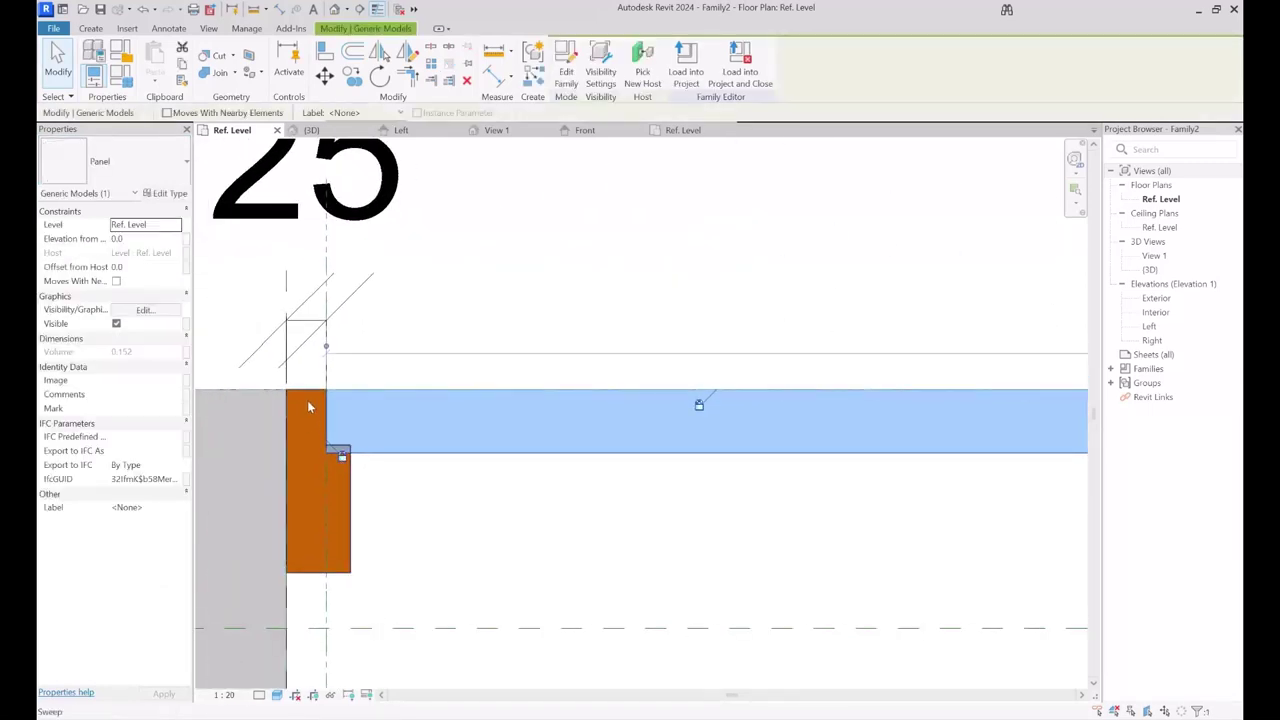
pyautogui.click(493, 52)
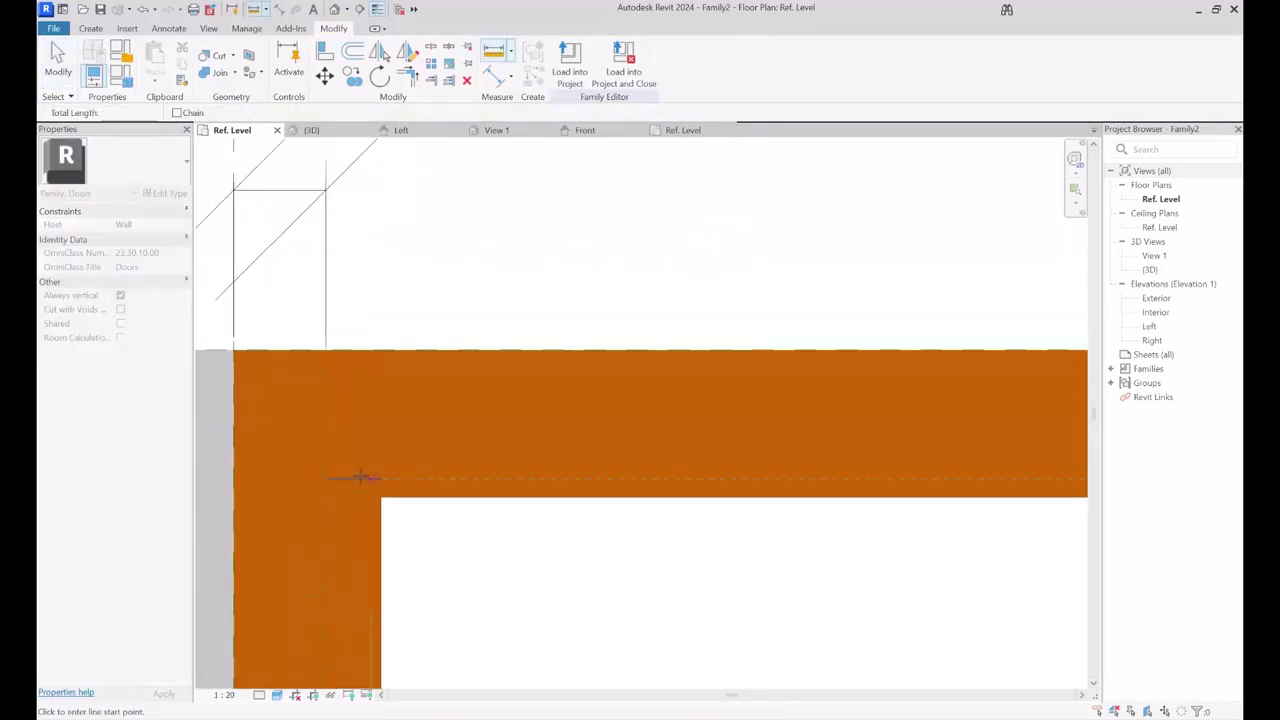
pyautogui.click(380, 480)
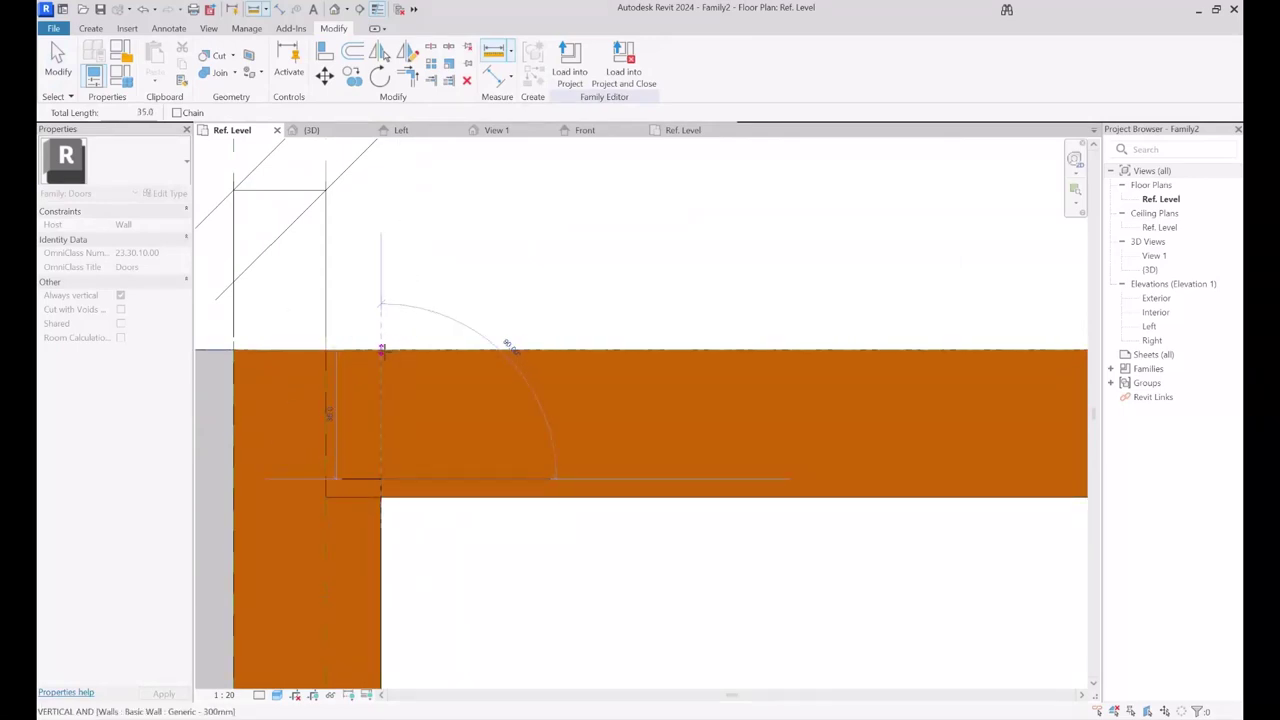
pyautogui.press('Escape')
pyautogui.press('Escape')
# - Open the nested panel family for editing and enter its extrusion's sketch in the Ref. Level plan
pyautogui.click(507, 357)
pyautogui.scroll(-2, 507, 357)
pyautogui.moveTo(605, 381); pyautogui.dragTo(463, 340, button='middle')
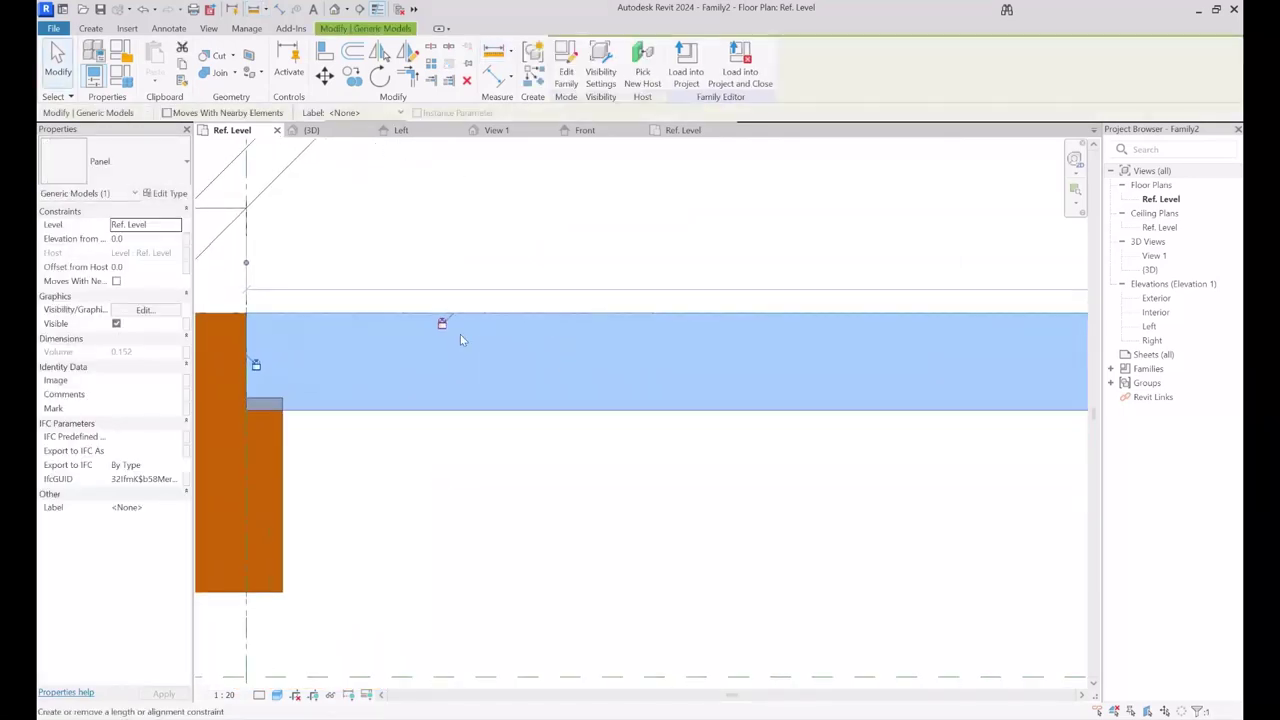
pyautogui.click(566, 65)
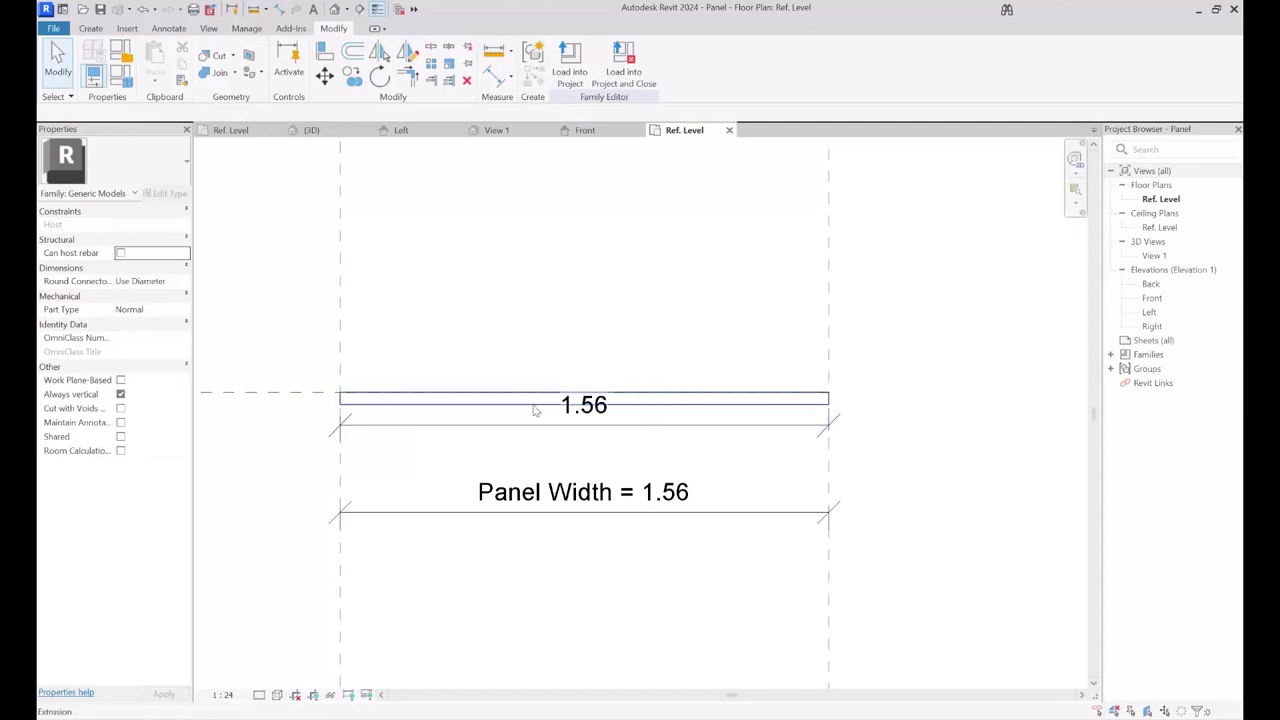
pyautogui.doubleClick(535, 410)
pyautogui.scroll(3, 537, 406)
pyautogui.moveTo(371, 465); pyautogui.dragTo(502, 455, button='middle')
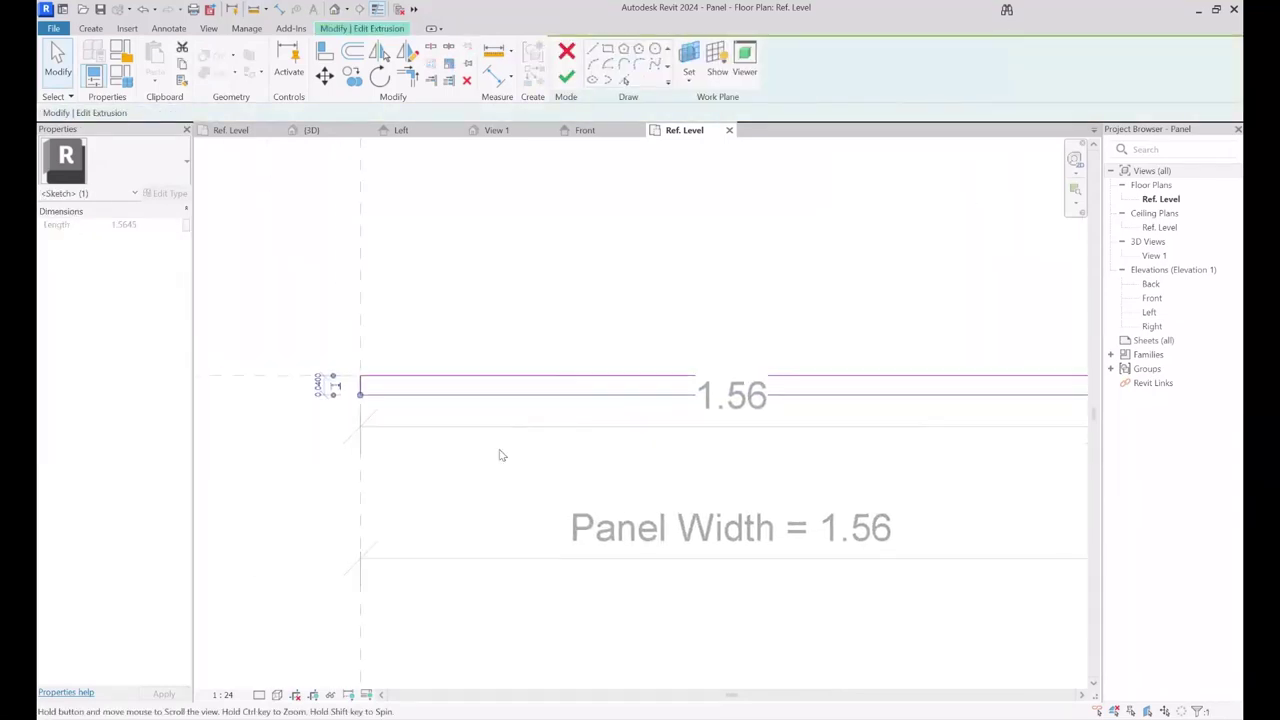
# - Set the panel sketch's thickness to 0.035 and finish the extrusion edit
pyautogui.scroll(3, 360, 395)
pyautogui.click(289, 372)
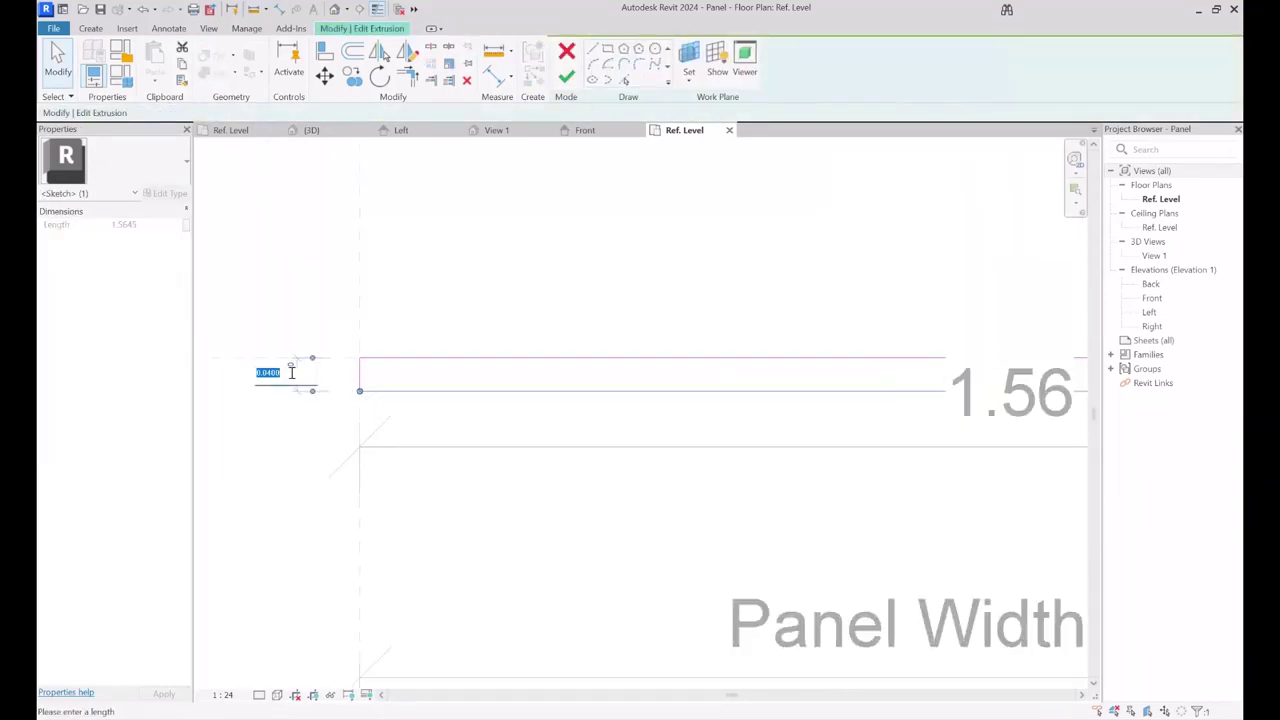
pyautogui.write('.035')
pyautogui.press('Return')
pyautogui.click(474, 260)
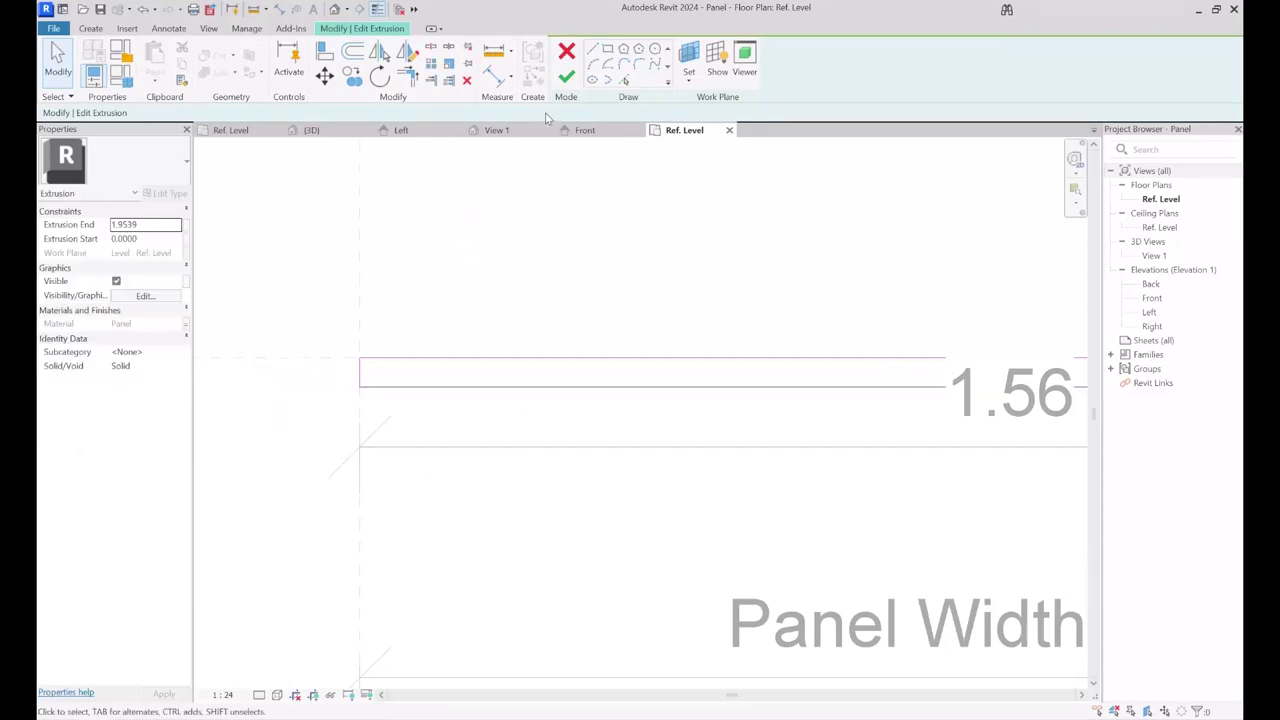
pyautogui.click(566, 80)
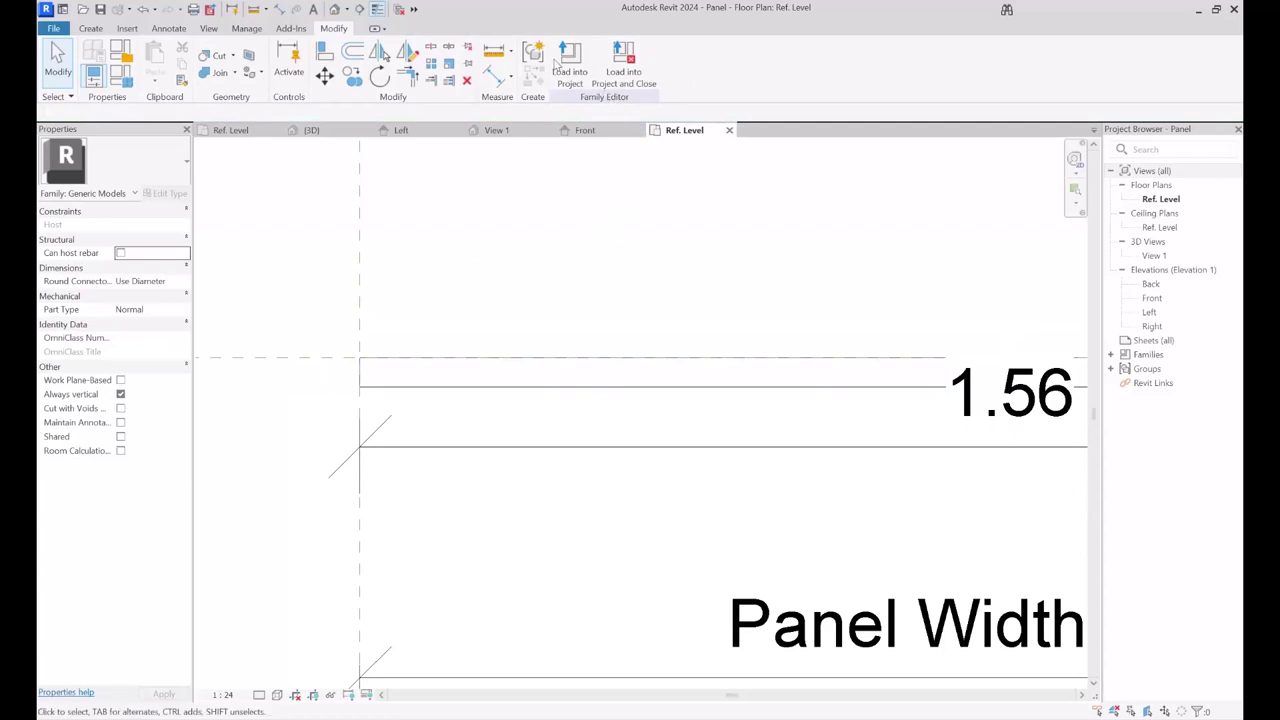
# - Load the edited panel back into the door family and inspect the door in 3D from several sides
pyautogui.click(558, 64)
pyautogui.click(603, 329)
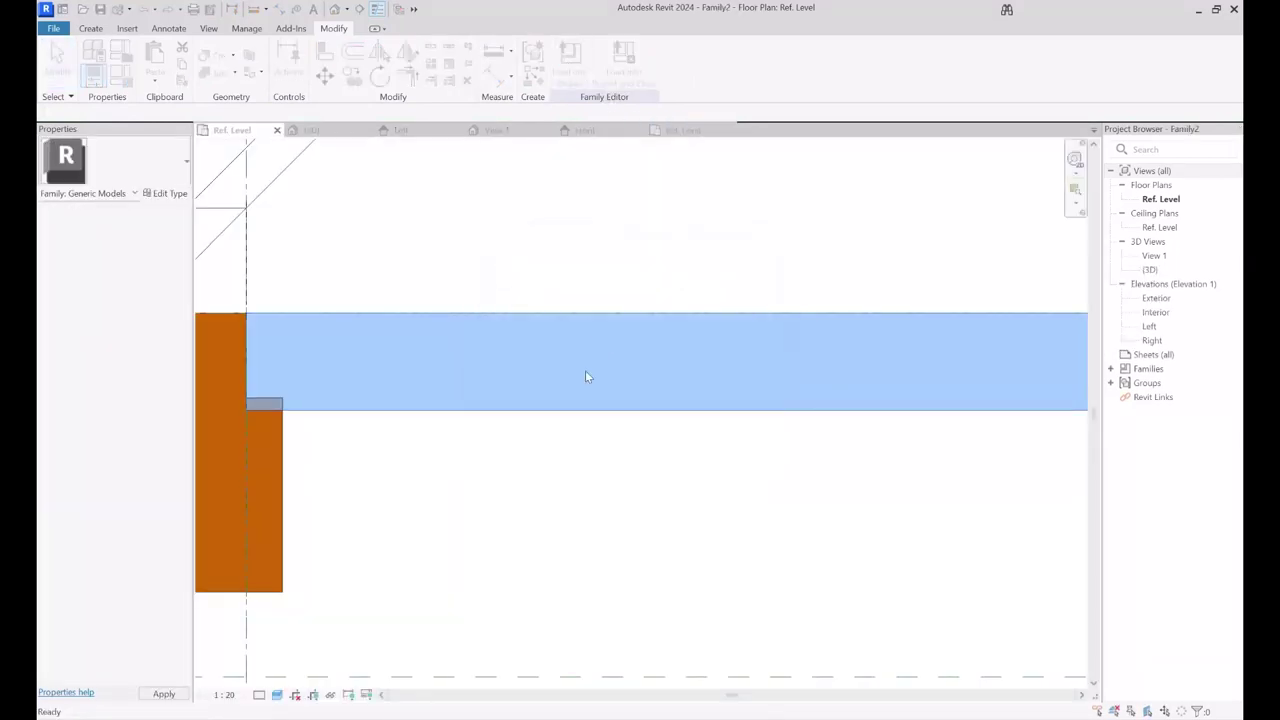
pyautogui.scroll(-3, 634, 429)
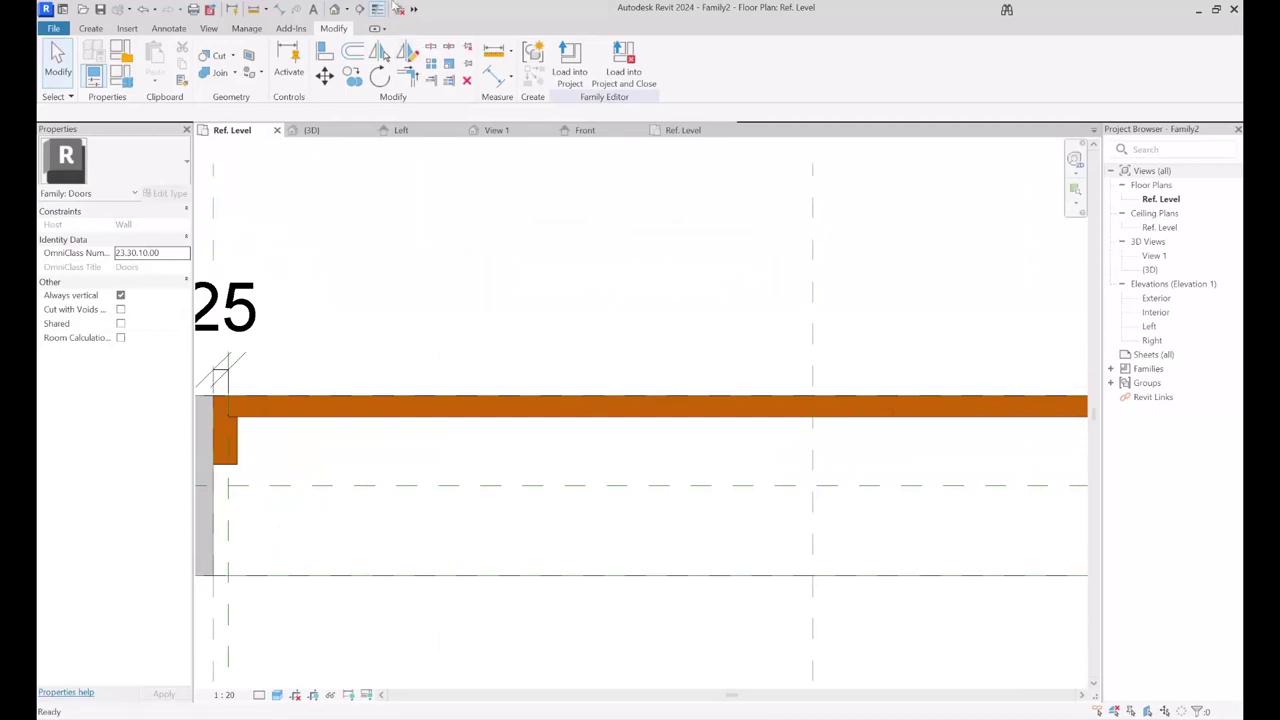
pyautogui.click(338, 10)
pyautogui.keyDown('shift'); pyautogui.moveTo(694, 586); pyautogui.dragTo(971, 437, button='middle'); pyautogui.keyUp('shift')
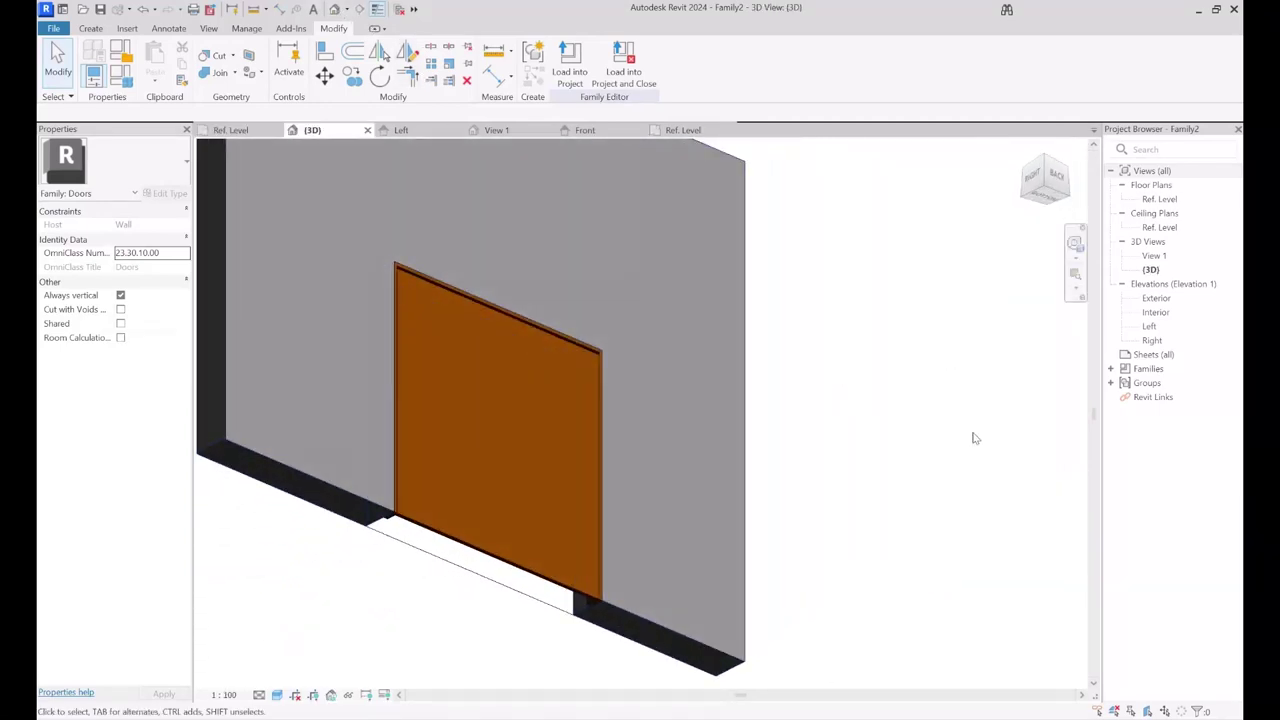
pyautogui.scroll(-3, 846, 426)
pyautogui.keyDown('shift'); pyautogui.moveTo(846, 426); pyautogui.dragTo(969, 366, button='middle'); pyautogui.keyUp('shift')
# - Show the Interior elevation shaded and temporarily hide the door panel
pyautogui.doubleClick(1152, 312)
pyautogui.scroll(5, 647, 388)
pyautogui.moveTo(726, 389); pyautogui.dragTo(726, 283, button='middle')
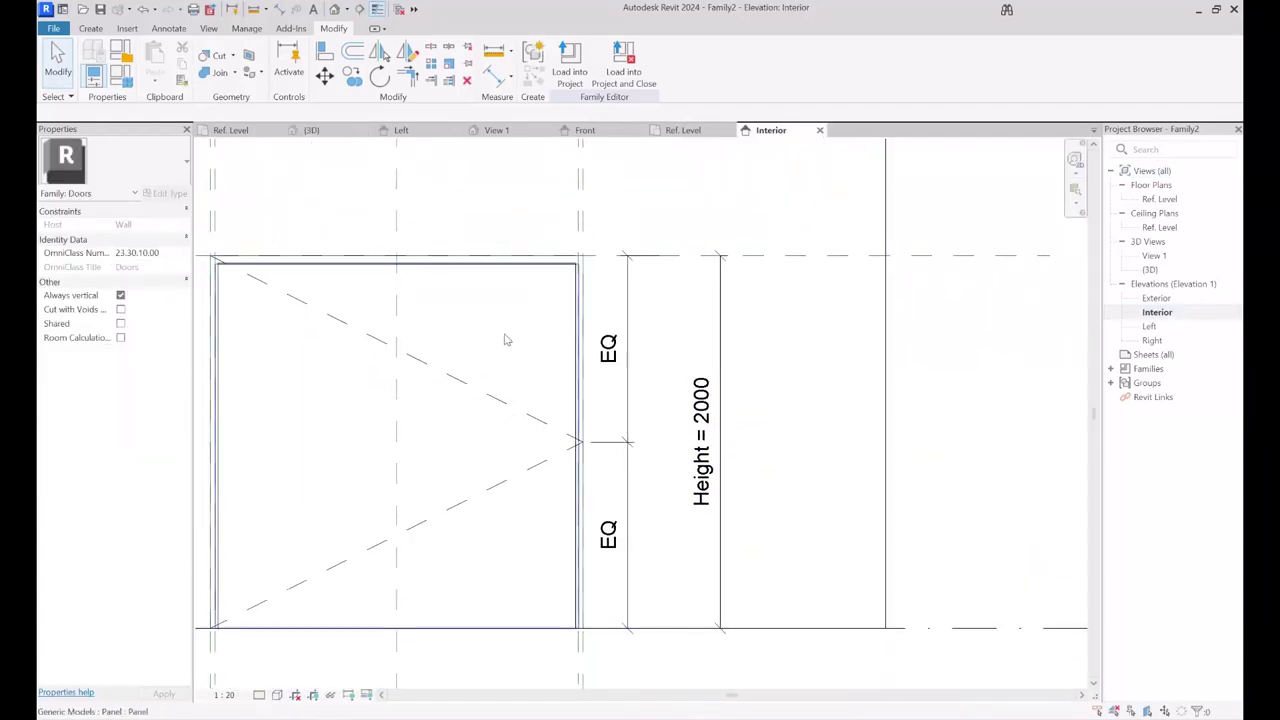
pyautogui.click(505, 334)
pyautogui.press('s')
pyautogui.press('d')
pyautogui.press('Escape')
pyautogui.click(523, 329)
pyautogui.press('h')
pyautogui.press('h')
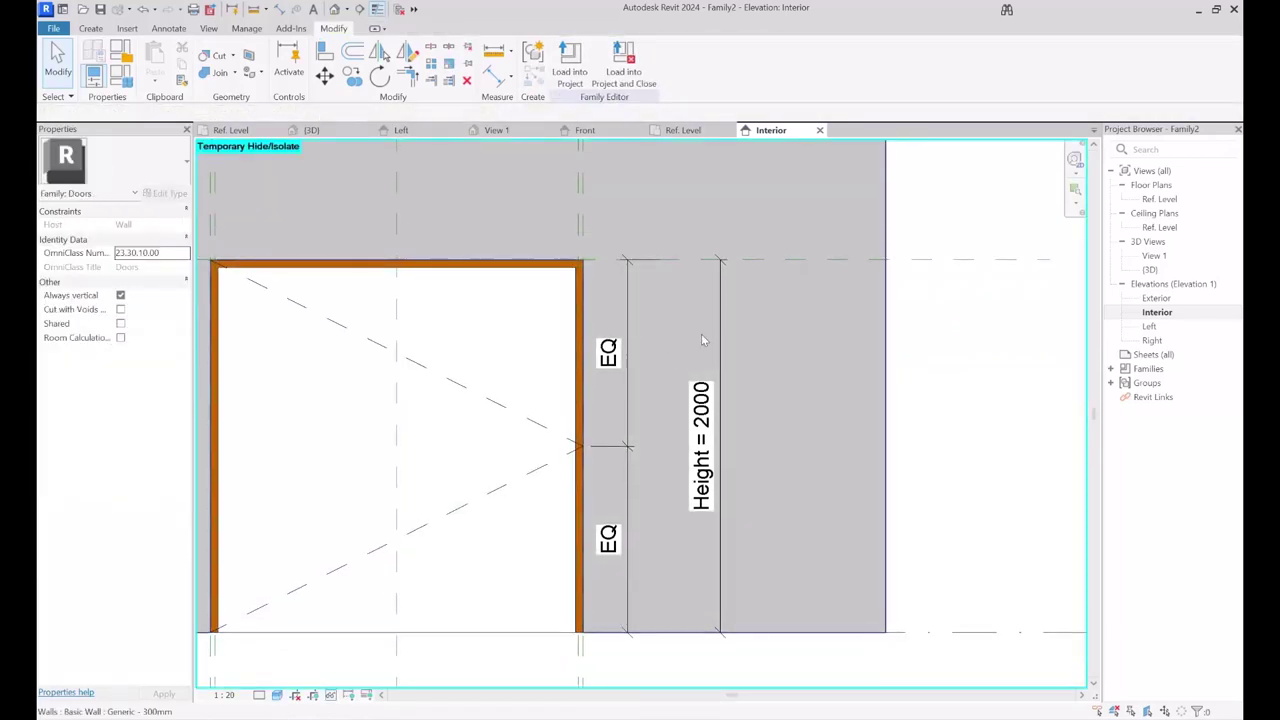
# - Draw a horizontal reference plane along the lower edge of the frame head in the Interior elevation
pyautogui.press('r')
pyautogui.press('p')
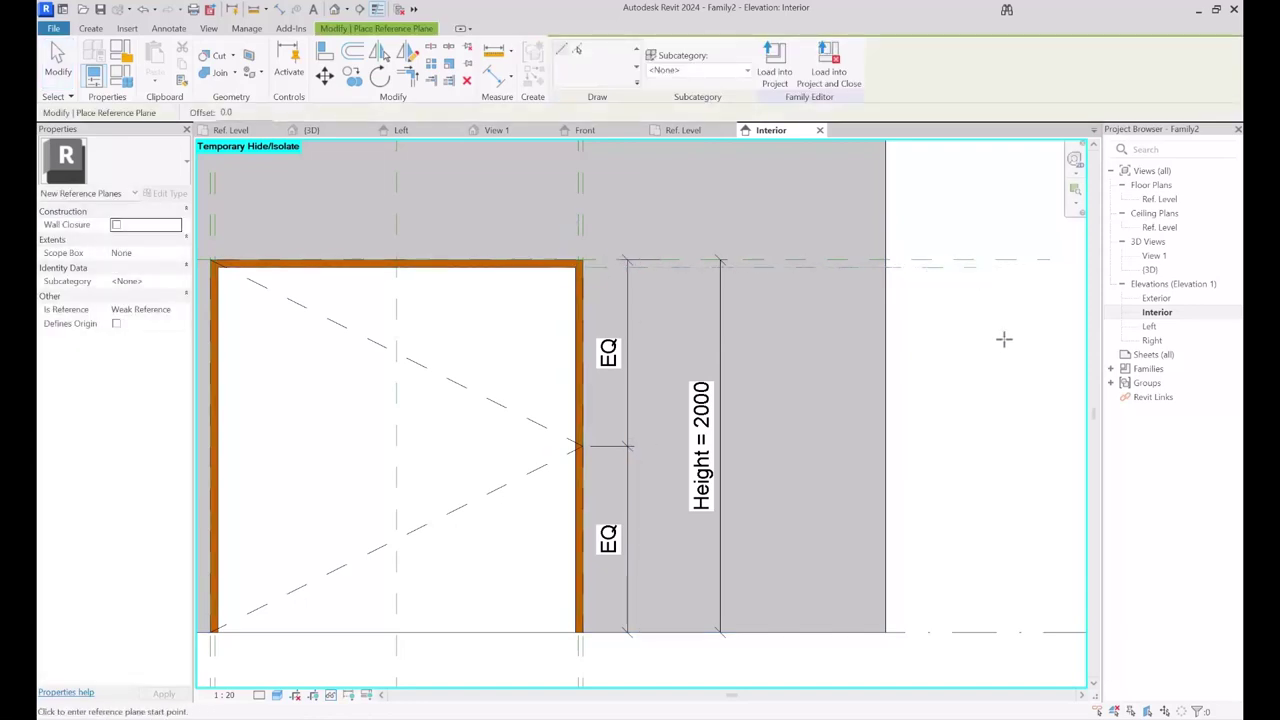
pyautogui.press('Escape')
# - Dimension the distance between the opening's head reference plane and the plane below it
pyautogui.scroll(3, 1006, 337)
pyautogui.scroll(2, 945, 310)
pyautogui.press('d')
pyautogui.press('i')
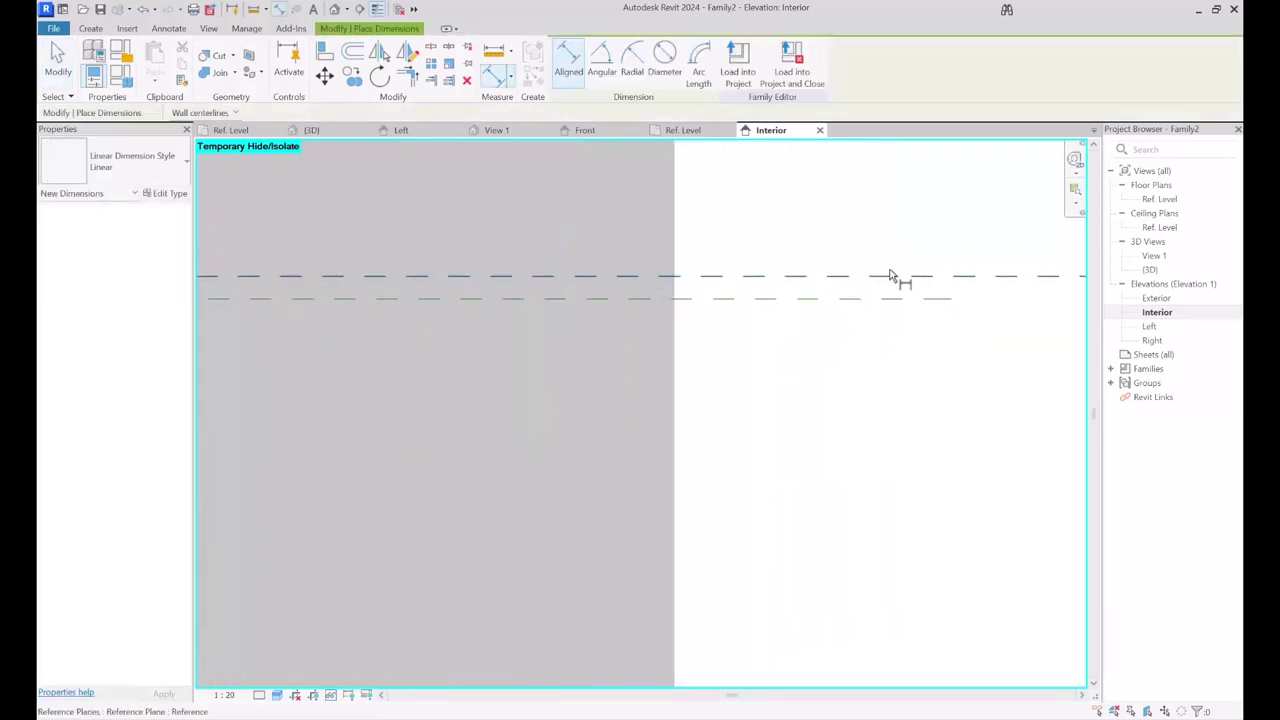
pyautogui.click(889, 300)
pyautogui.click(903, 389)
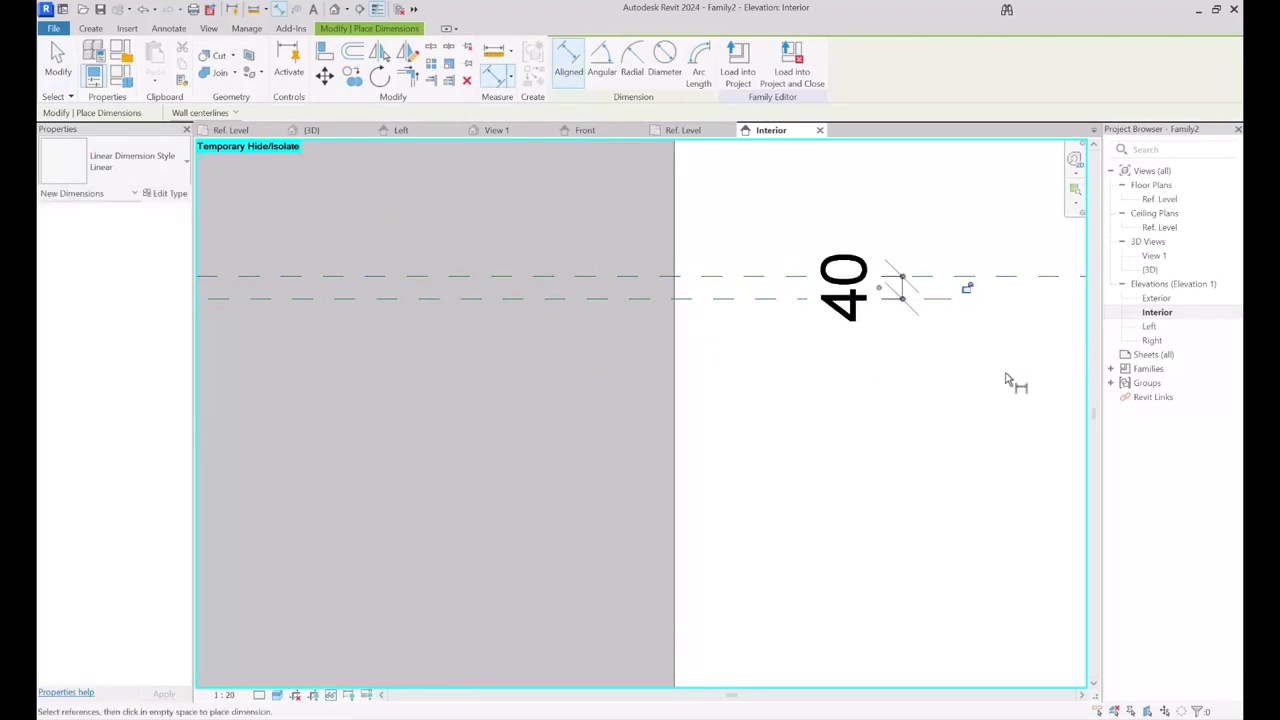
pyautogui.scroll(-5, 1004, 382)
pyautogui.moveTo(832, 422); pyautogui.dragTo(923, 401, button='middle')
pyautogui.press('Escape')
pyautogui.scroll(4, 457, 336)
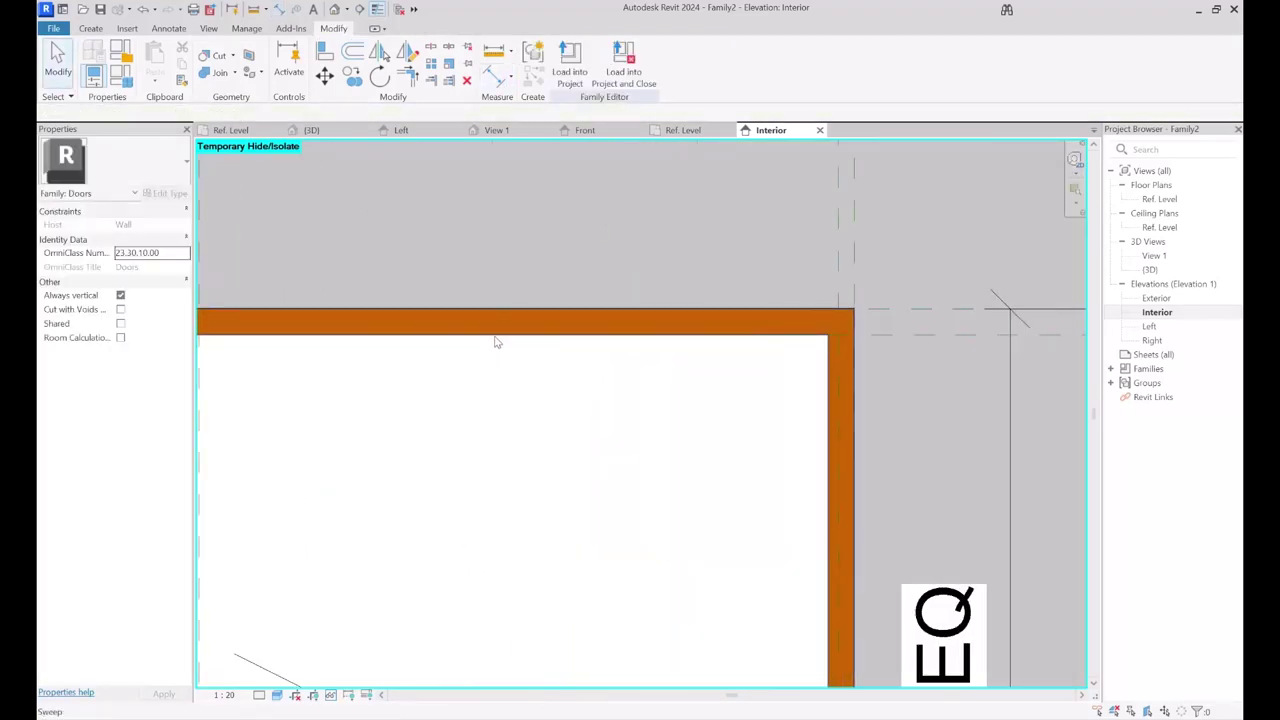
# - Add a length type parameter named Opening Heigth under Dimensions and give it the formula Height - 40 mm
pyautogui.scroll(-5, 494, 340)
pyautogui.press('f')
pyautogui.press('t')
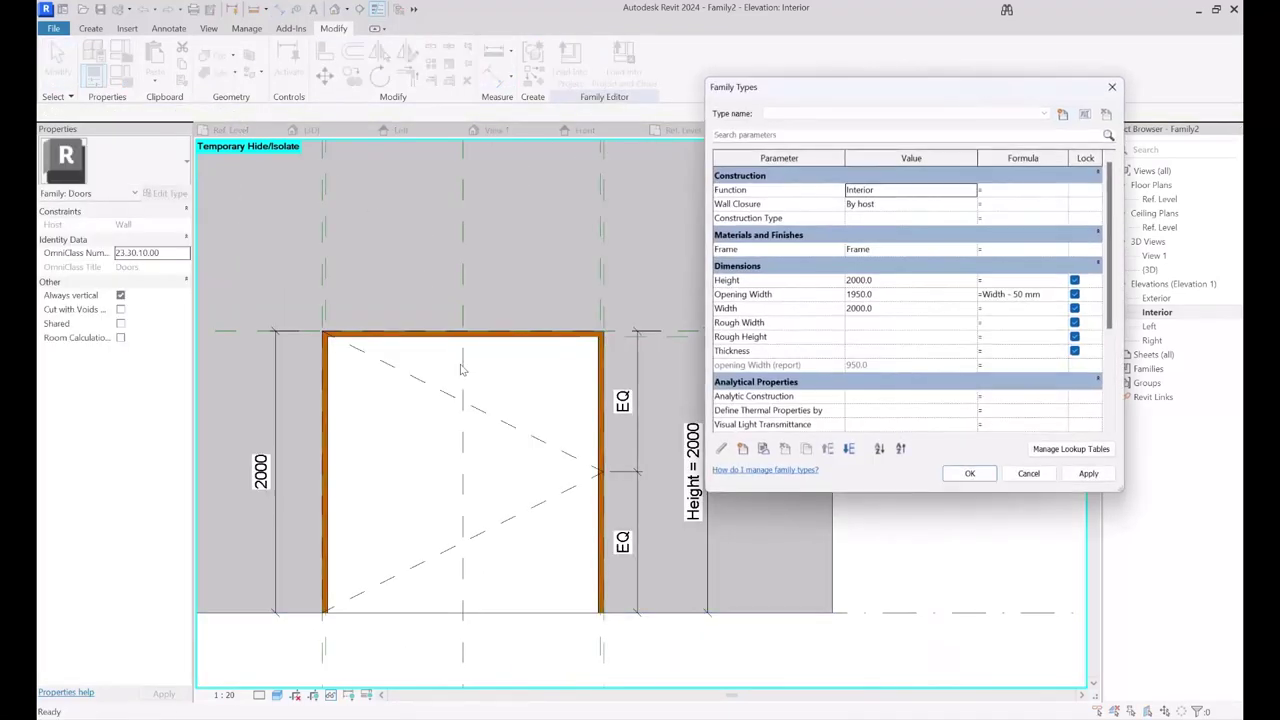
pyautogui.click(743, 450)
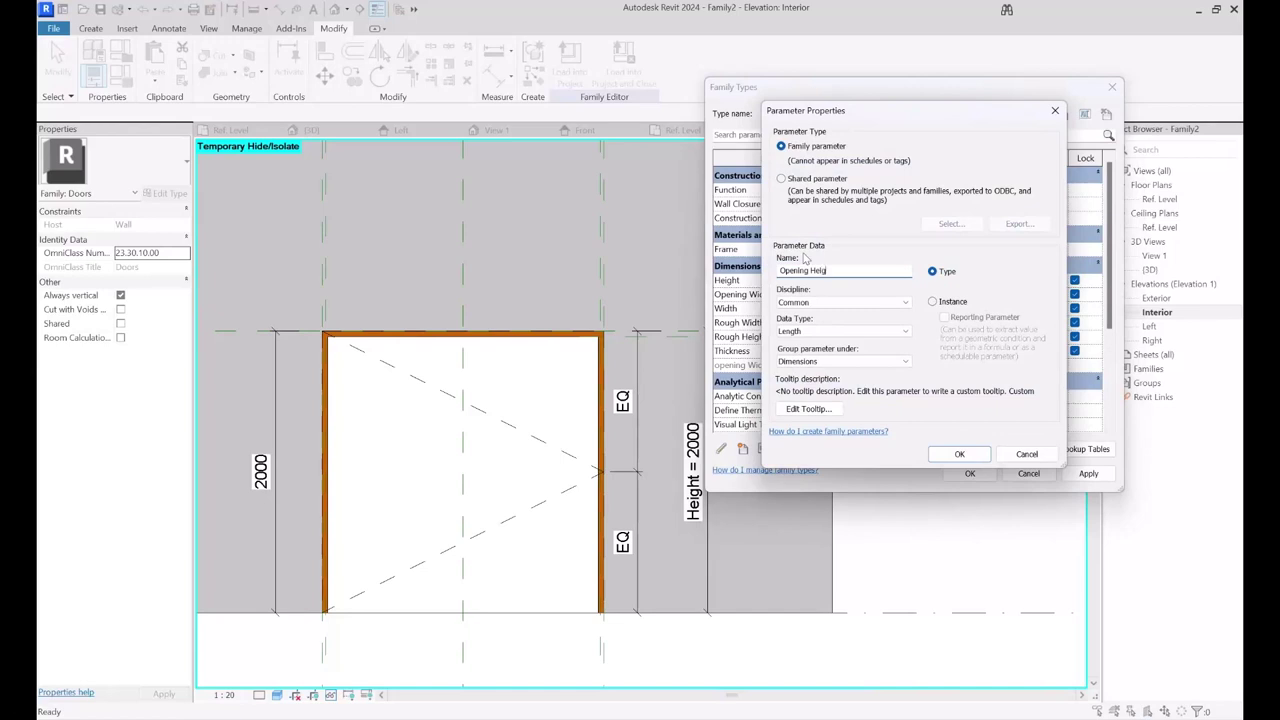
pyautogui.press('Return')
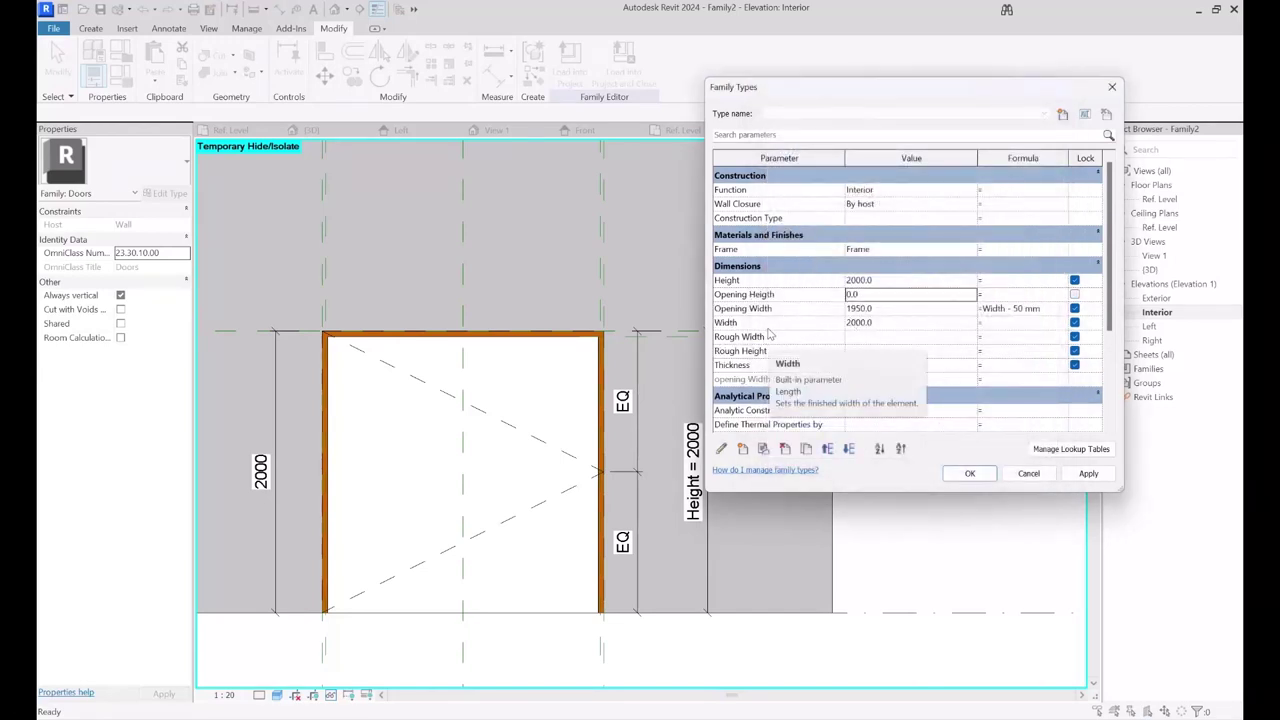
pyautogui.click(766, 282)
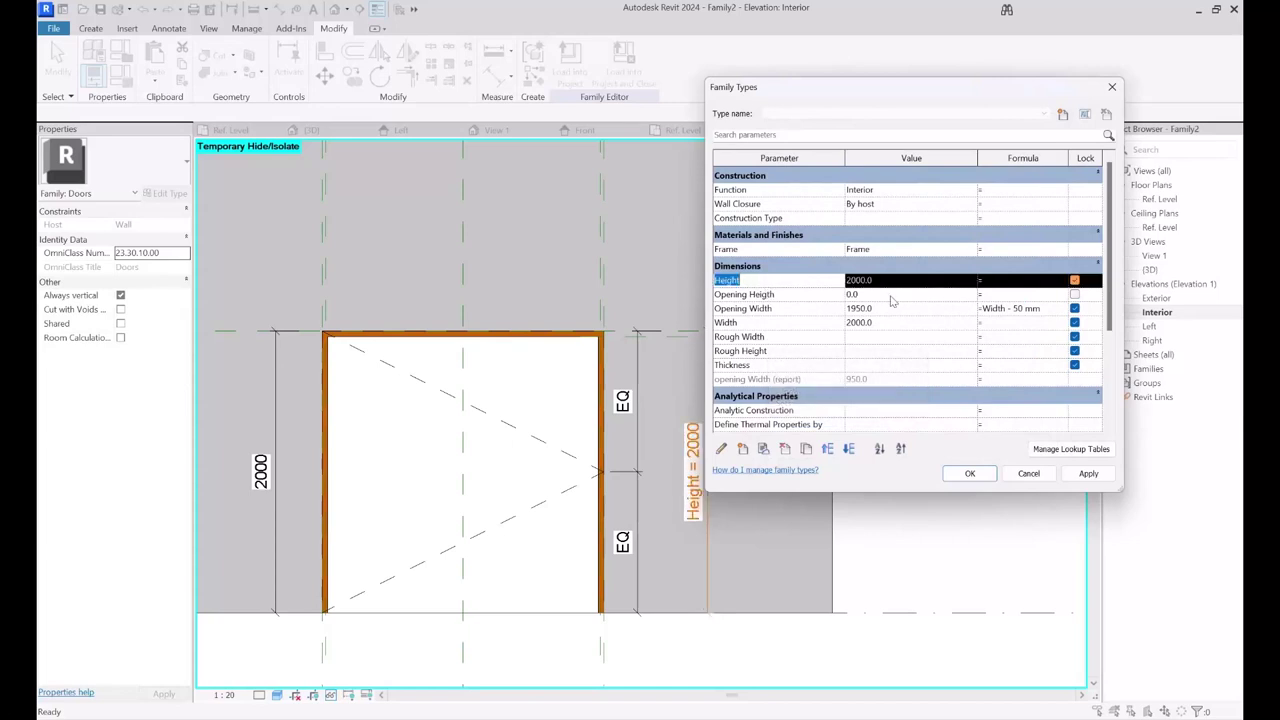
pyautogui.click(996, 294)
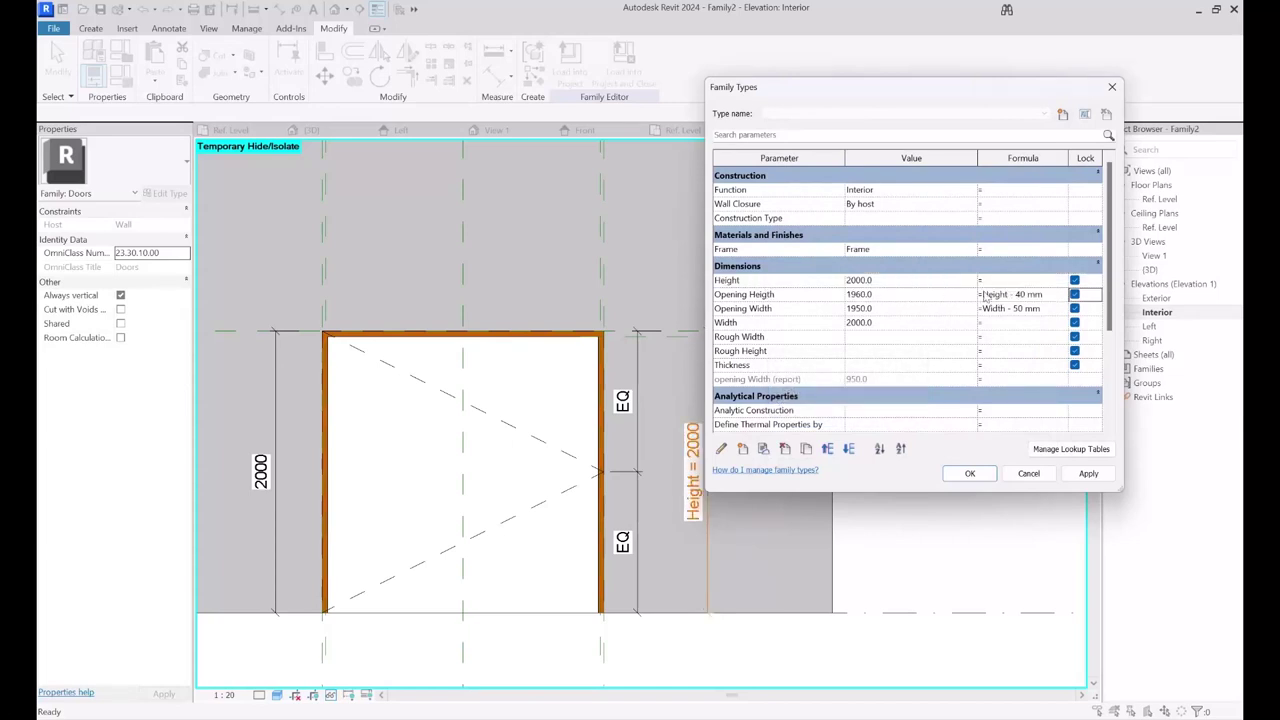
pyautogui.click(969, 474)
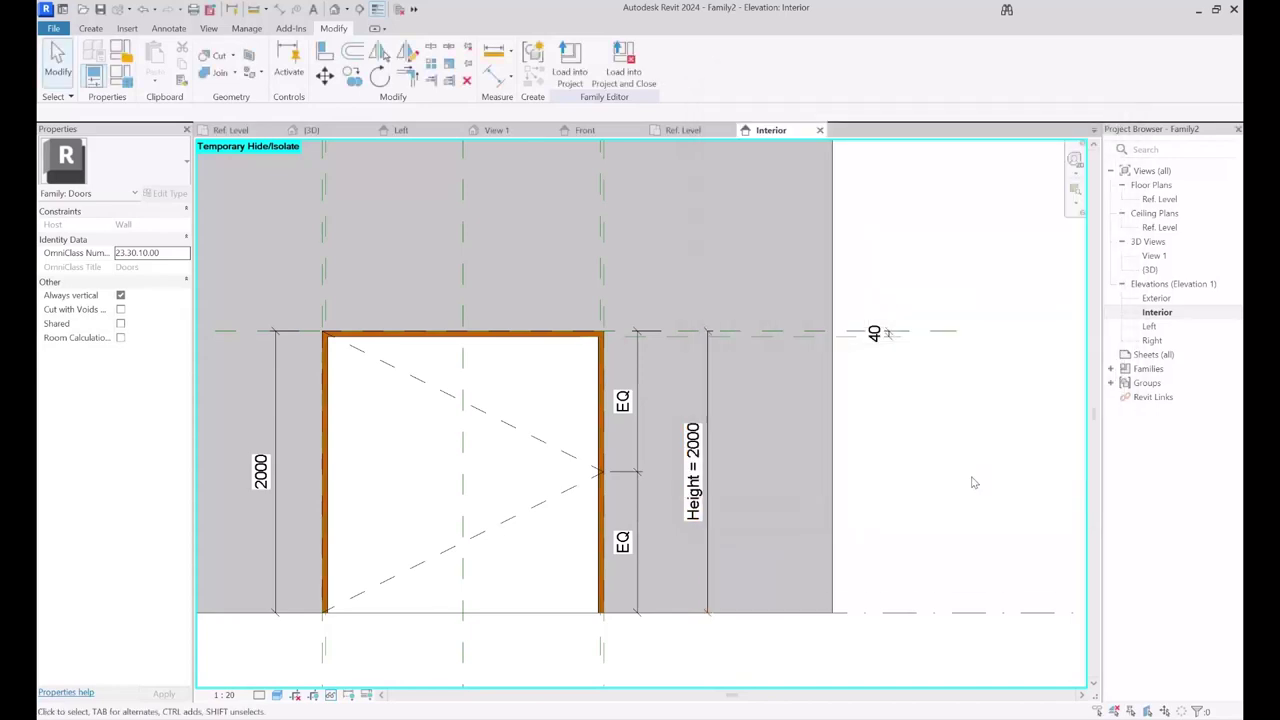
# - Associate the nested panel's Panel Heigth with the door family's Opening Heigth parameter and restore the hidden panel in the elevation
pyautogui.click(549, 377)
pyautogui.click(170, 193)
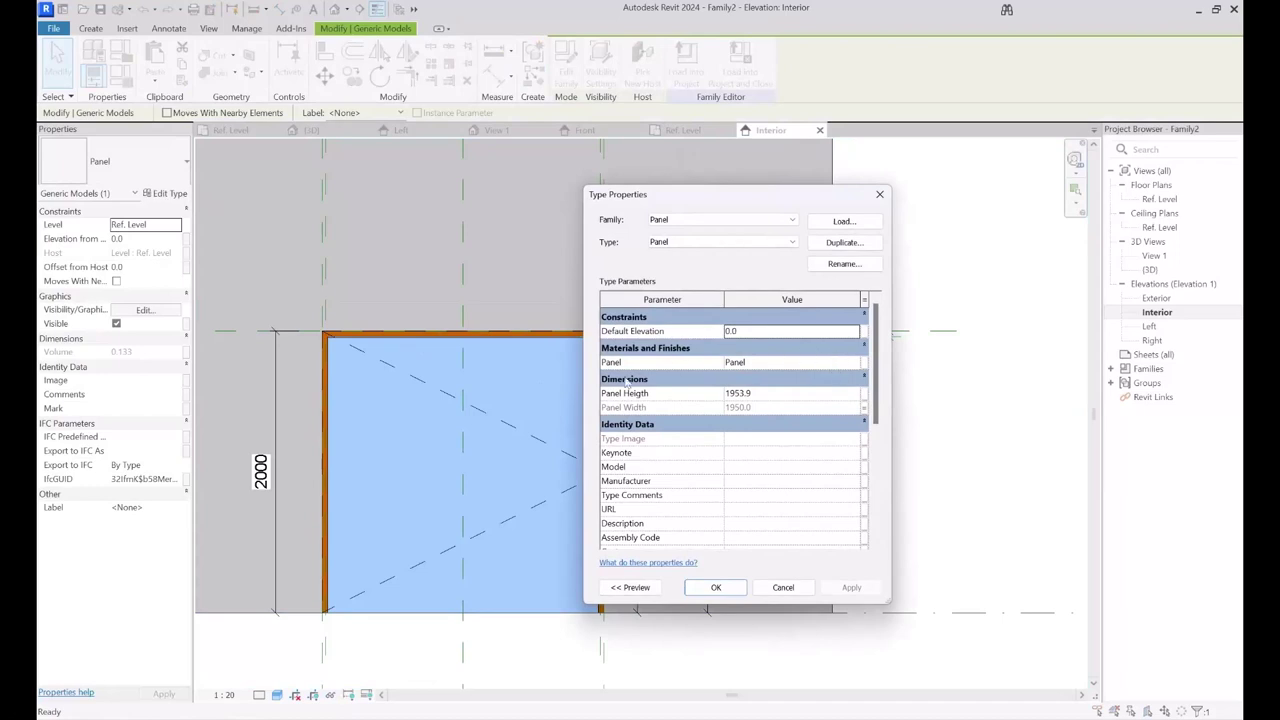
pyautogui.click(864, 394)
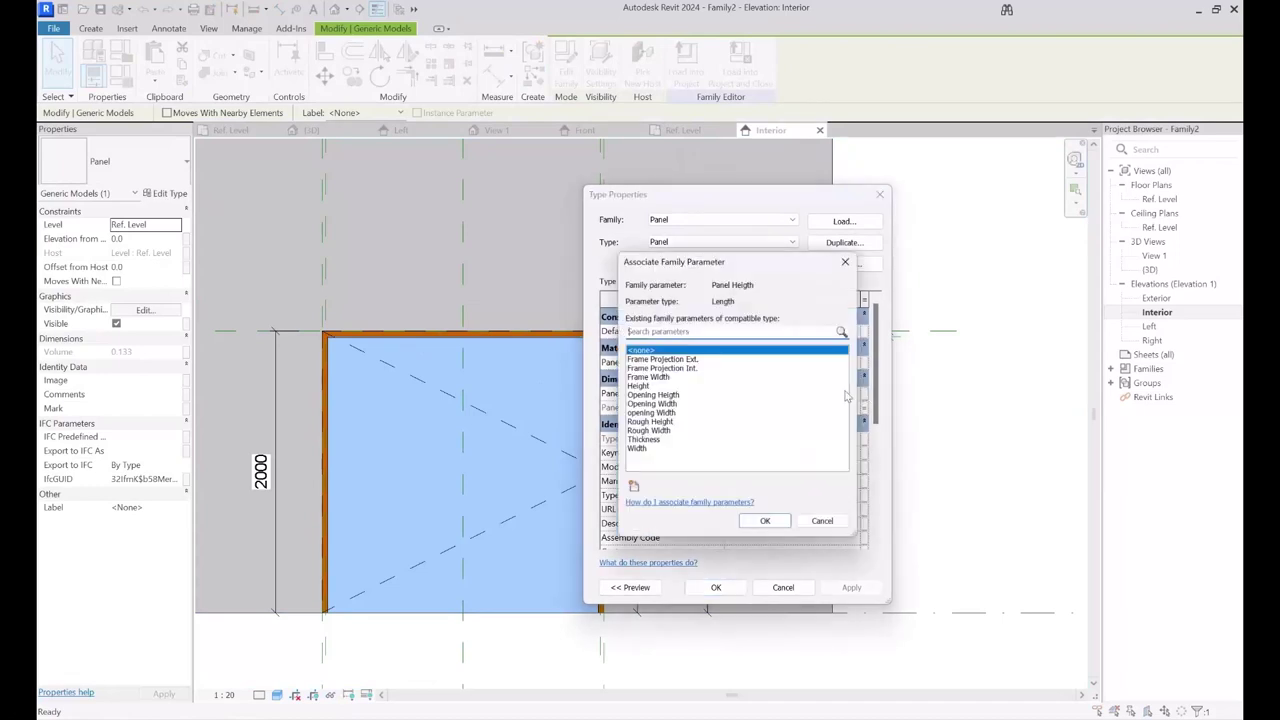
pyautogui.click(678, 396)
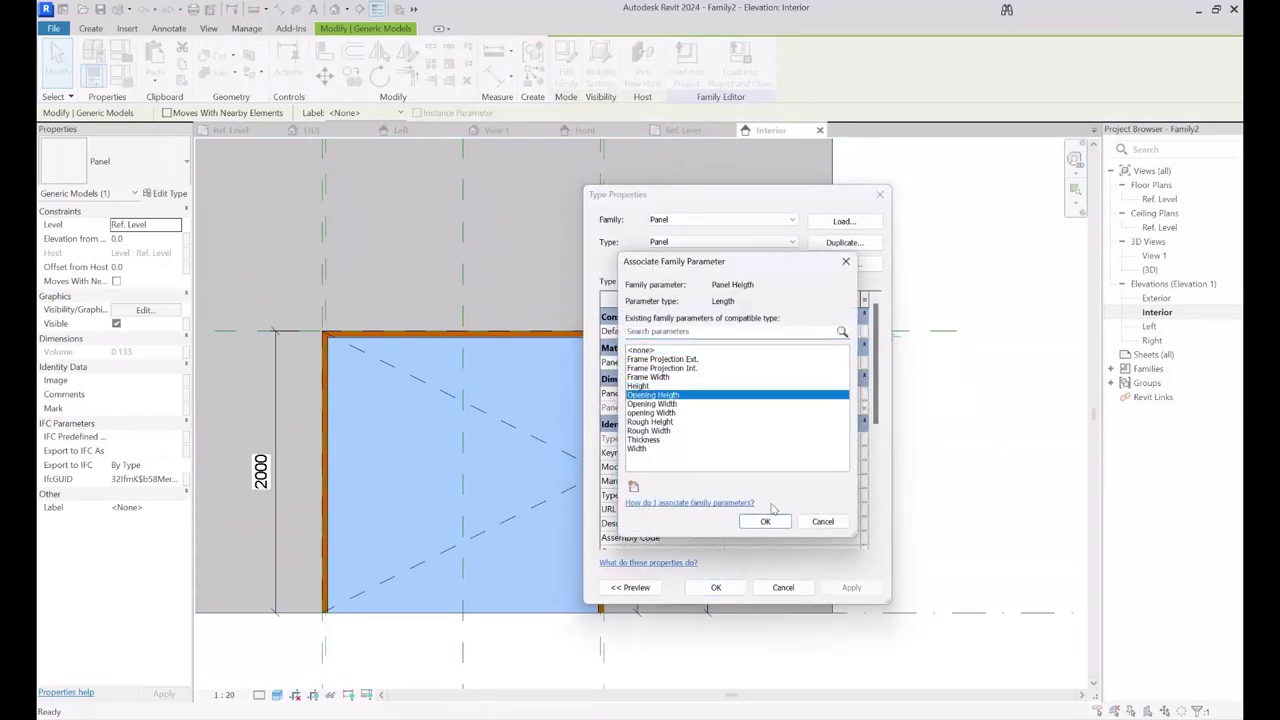
pyautogui.click(765, 521)
pyautogui.click(716, 587)
pyautogui.click(903, 480)
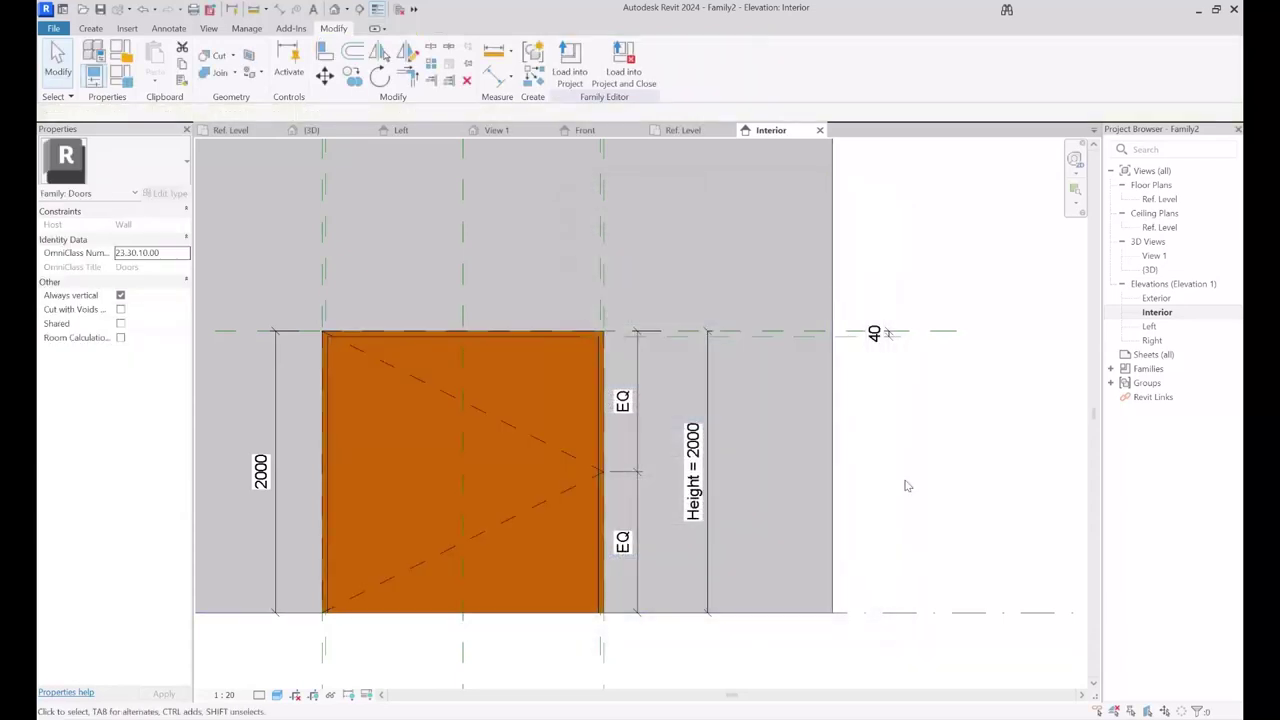
# - Set the door family's Width to 850, increase its Height, and check how the frame and panel adapt in 3D
pyautogui.click(337, 10)
pyautogui.keyDown('shift'); pyautogui.moveTo(733, 438); pyautogui.dragTo(857, 391, button='middle'); pyautogui.keyUp('shift')
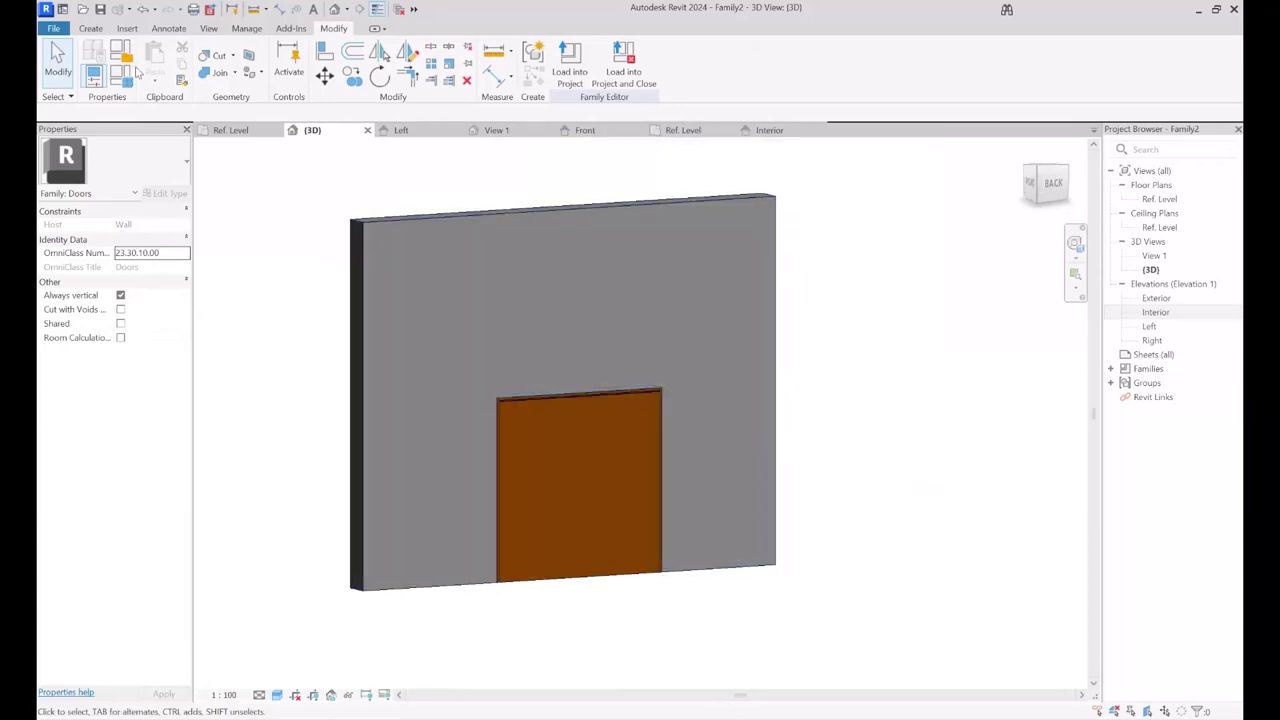
pyautogui.press('f')
pyautogui.press('t')
pyautogui.click(903, 311)
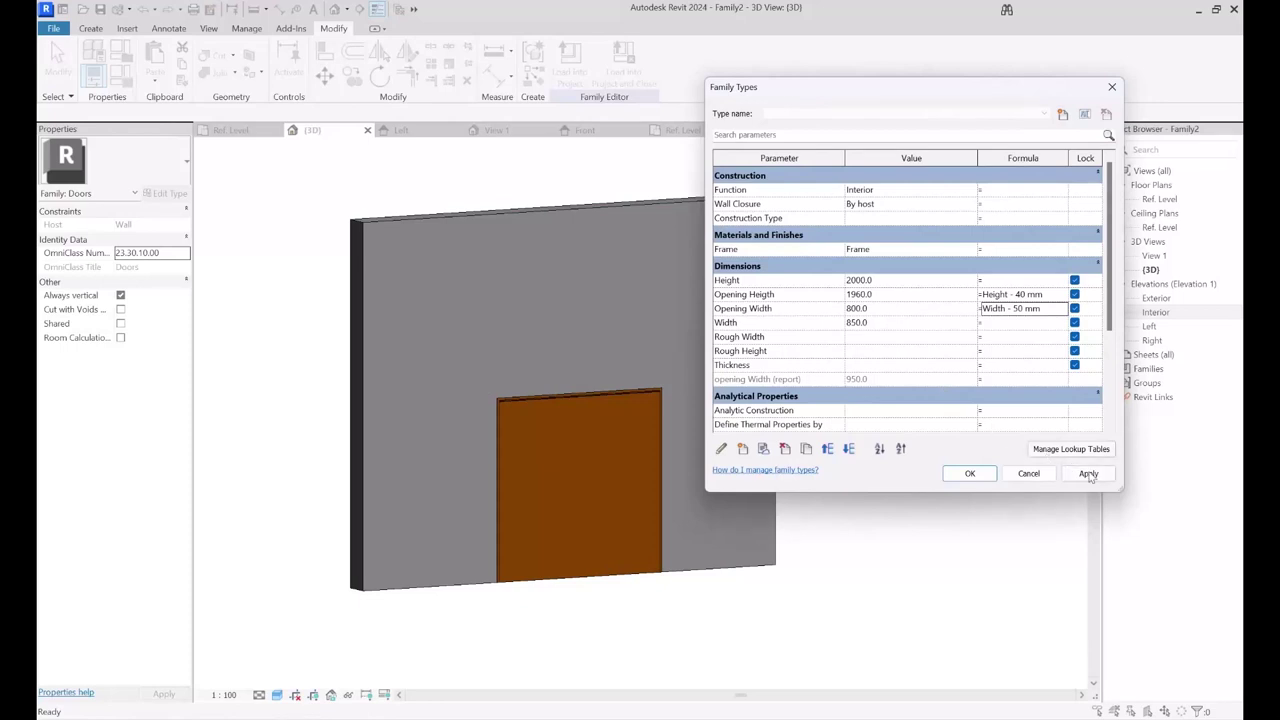
pyautogui.click(1088, 474)
pyautogui.click(894, 284)
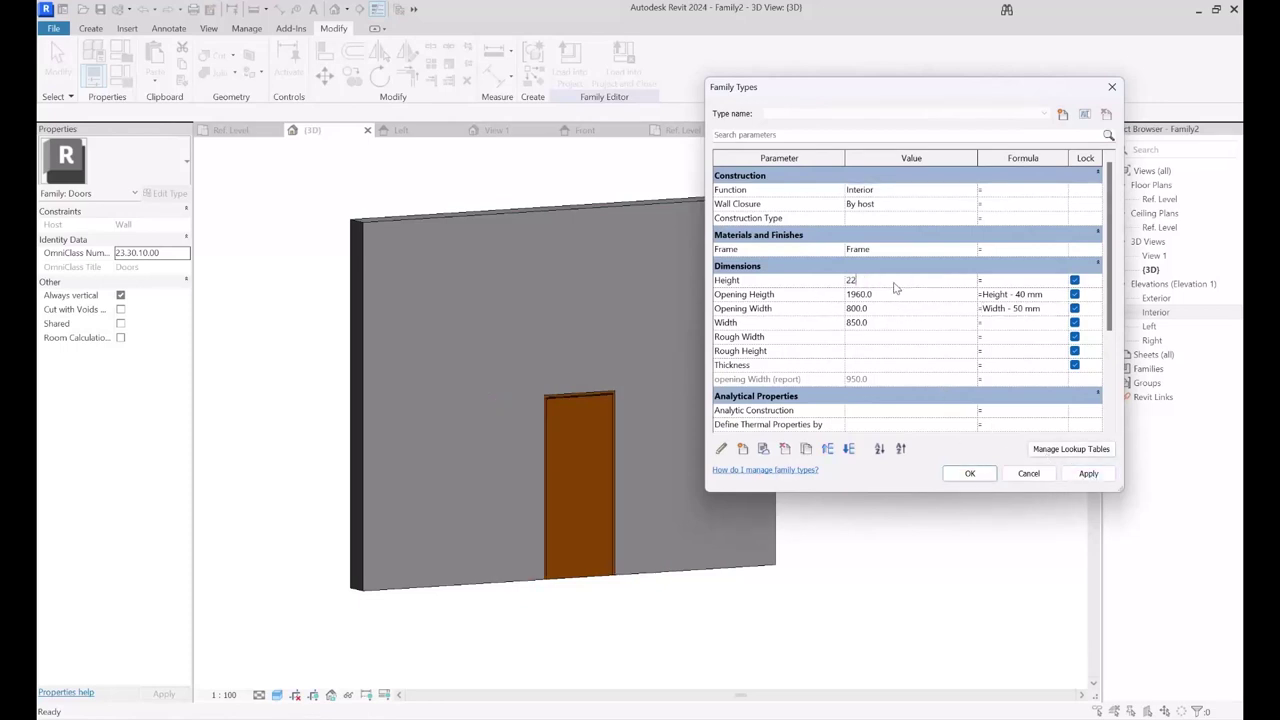
pyautogui.click(969, 474)
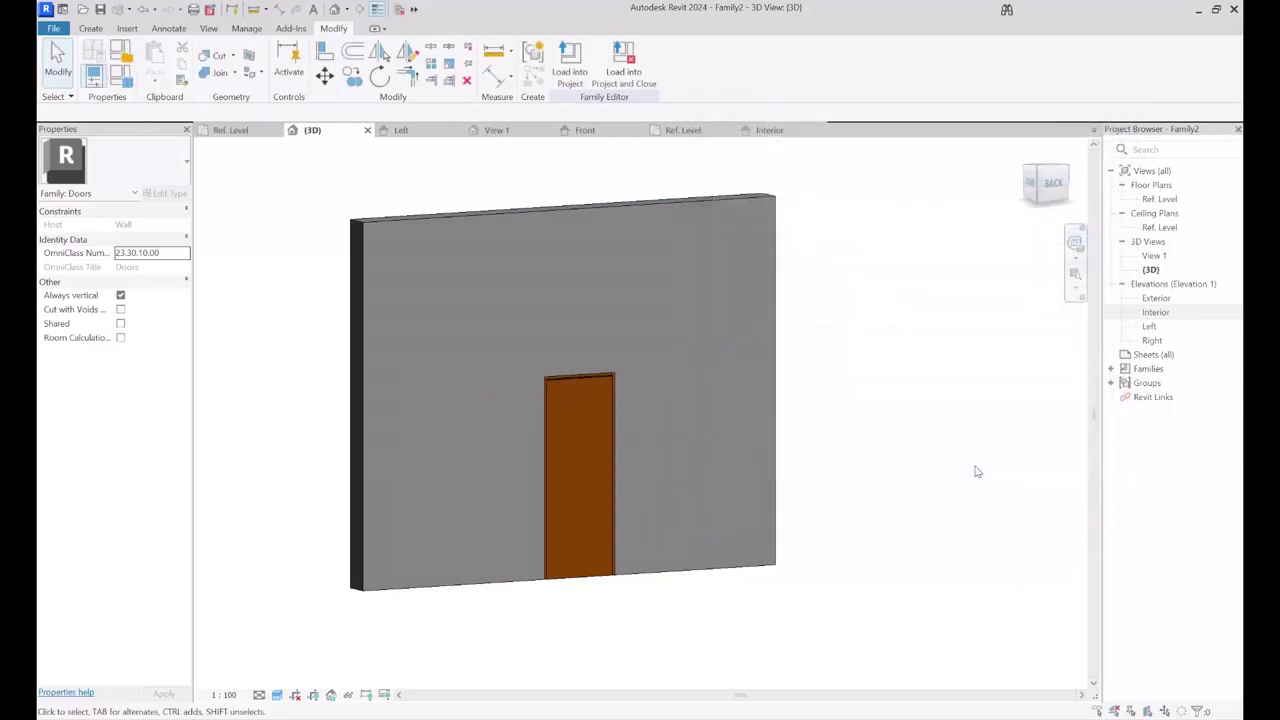
pyautogui.keyDown('shift'); pyautogui.moveTo(820, 409); pyautogui.dragTo(913, 397, button='middle'); pyautogui.keyUp('shift')
# - In the Ref. Level floor plan, open the nested panel's assigned material from its type properties
pyautogui.doubleClick(1158, 198)
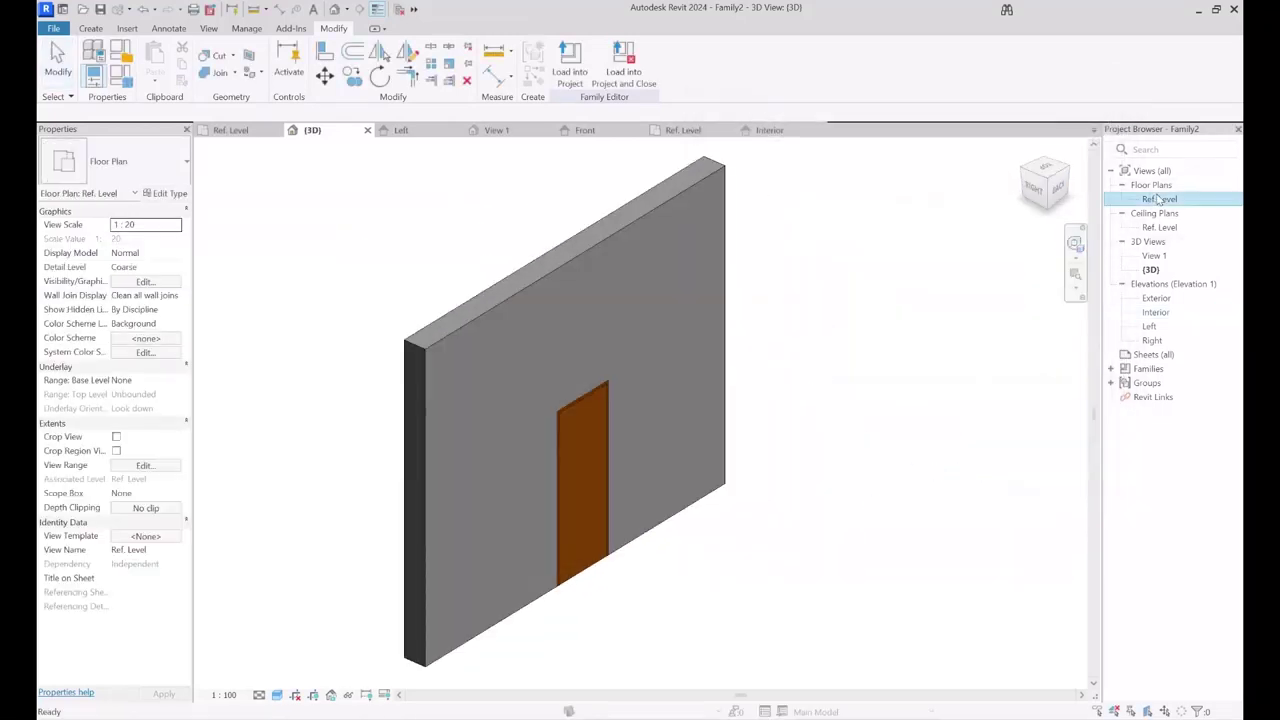
pyautogui.moveTo(707, 317); pyautogui.dragTo(497, 317, button='middle')
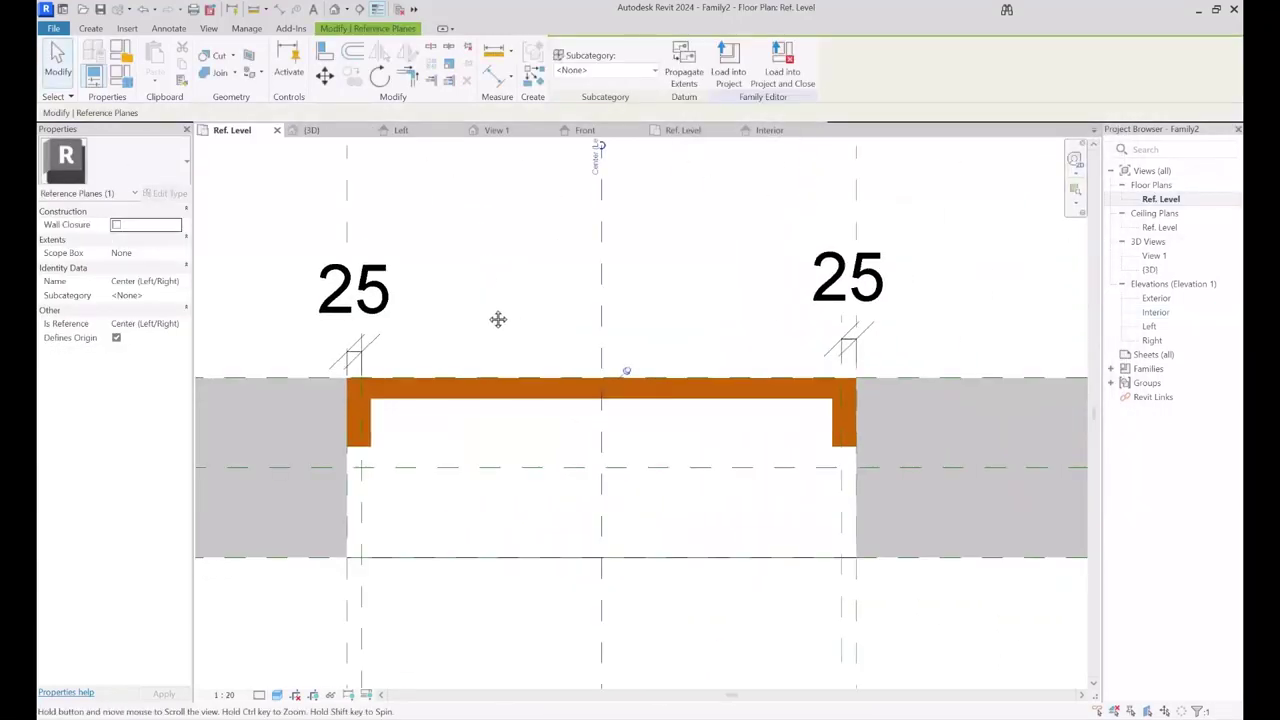
pyautogui.click(477, 391)
pyautogui.moveTo(394, 420); pyautogui.dragTo(412, 402, button='middle')
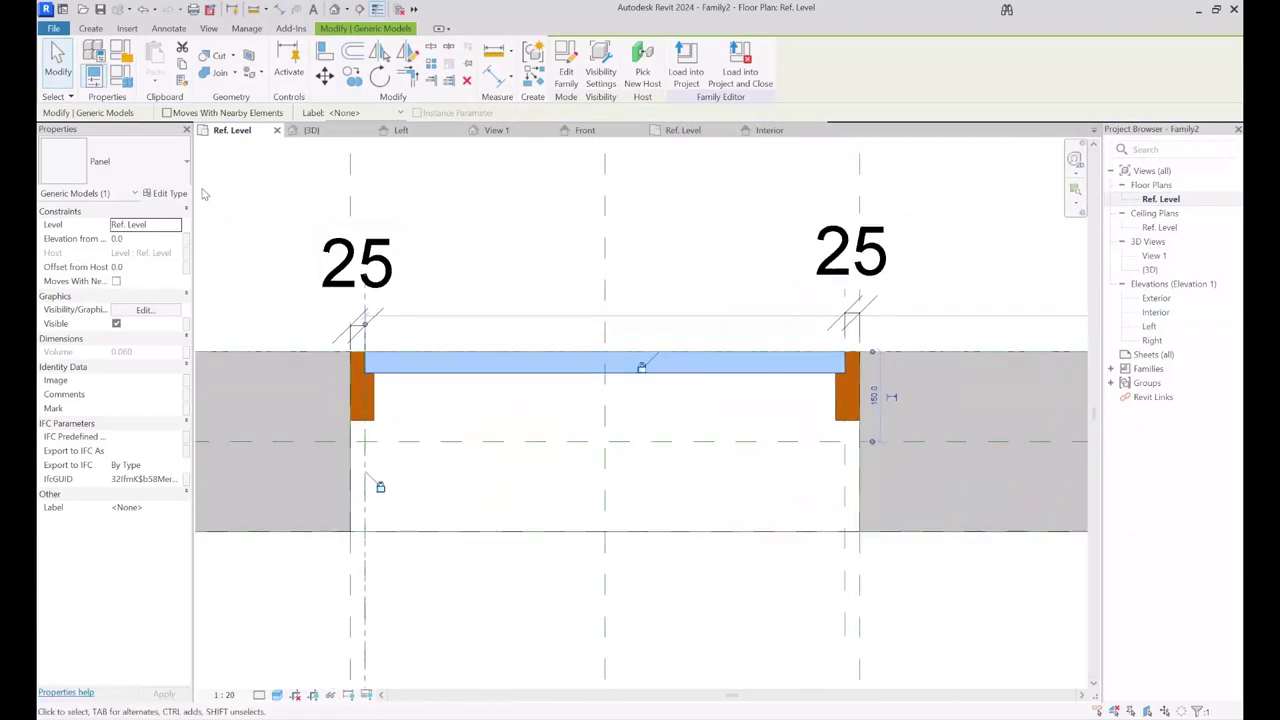
pyautogui.click(166, 193)
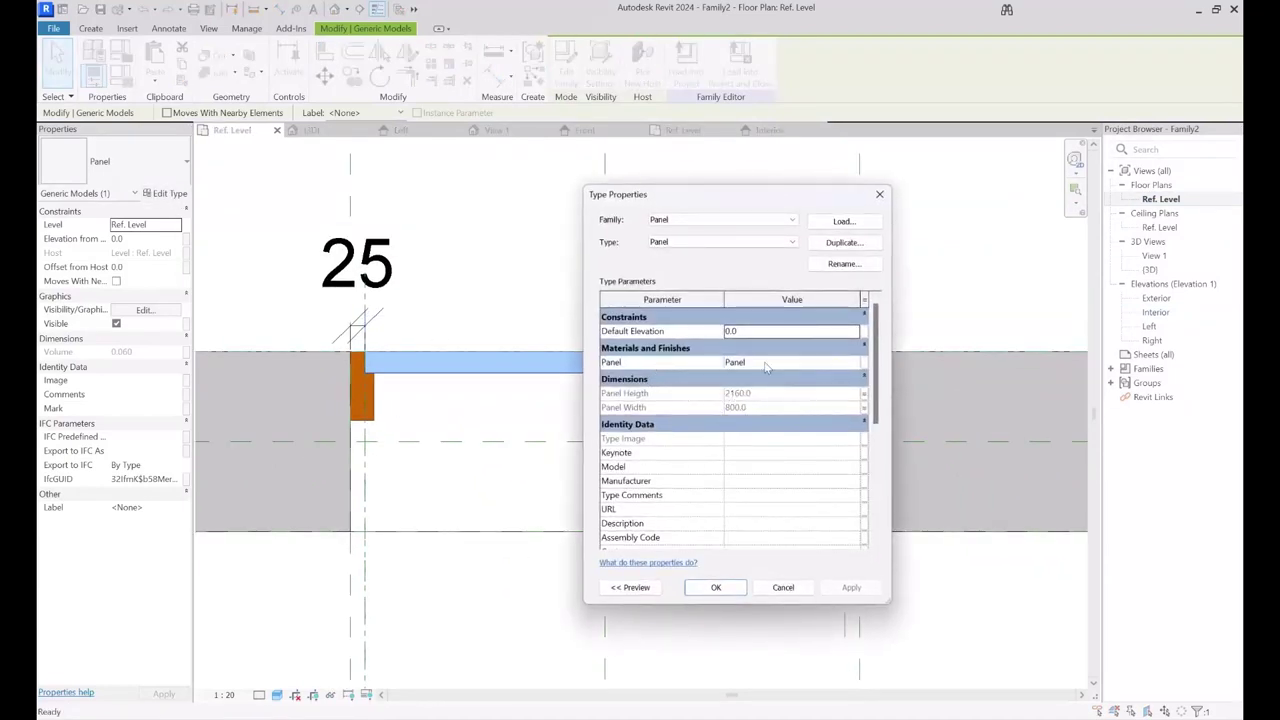
pyautogui.click(858, 362)
pyautogui.click(858, 362)
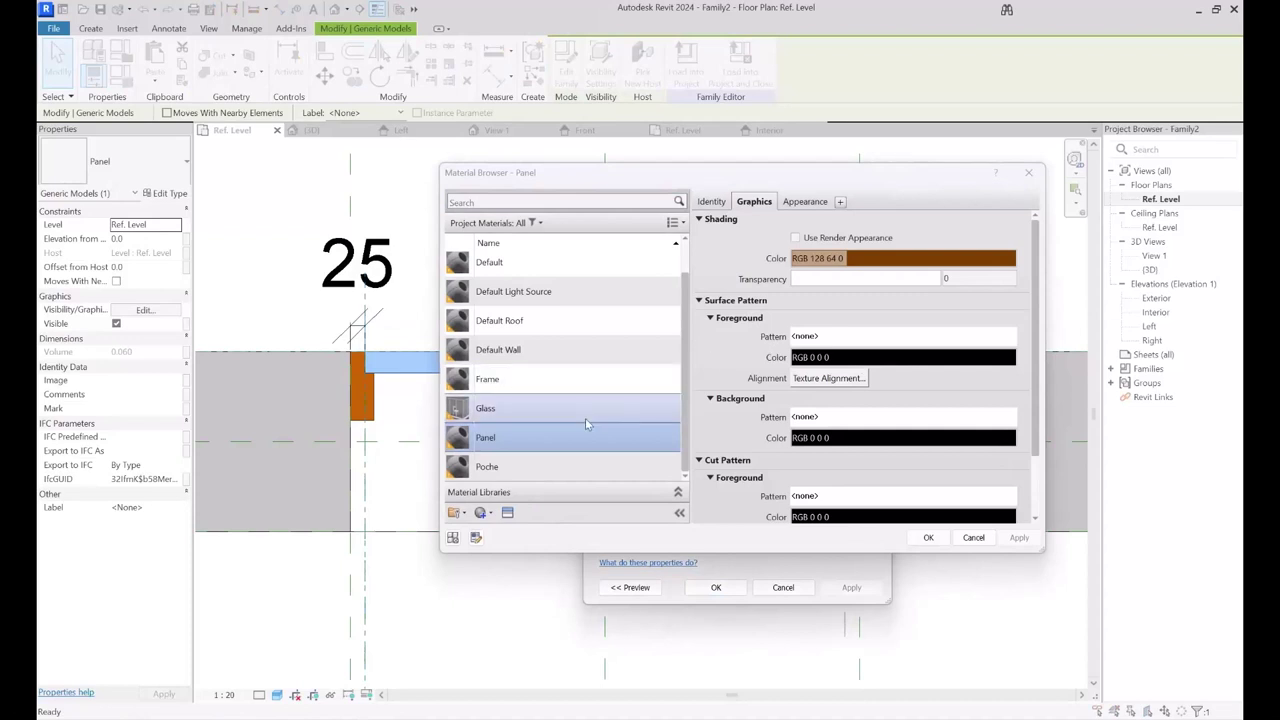
# - Set the Panel material's shading color to RGB 117-104-011, apply it to the panel type, and check the door in 3D
pyautogui.click(870, 258)
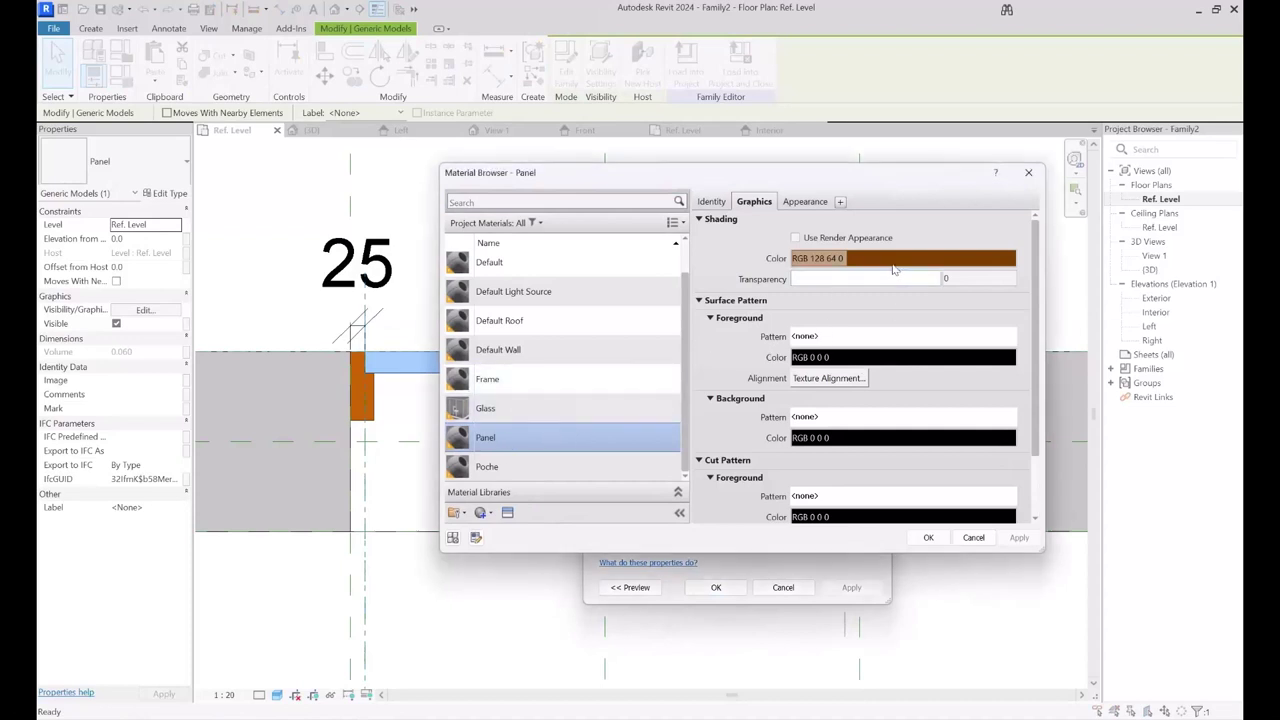
pyautogui.moveTo(786, 296); pyautogui.dragTo(782, 283)
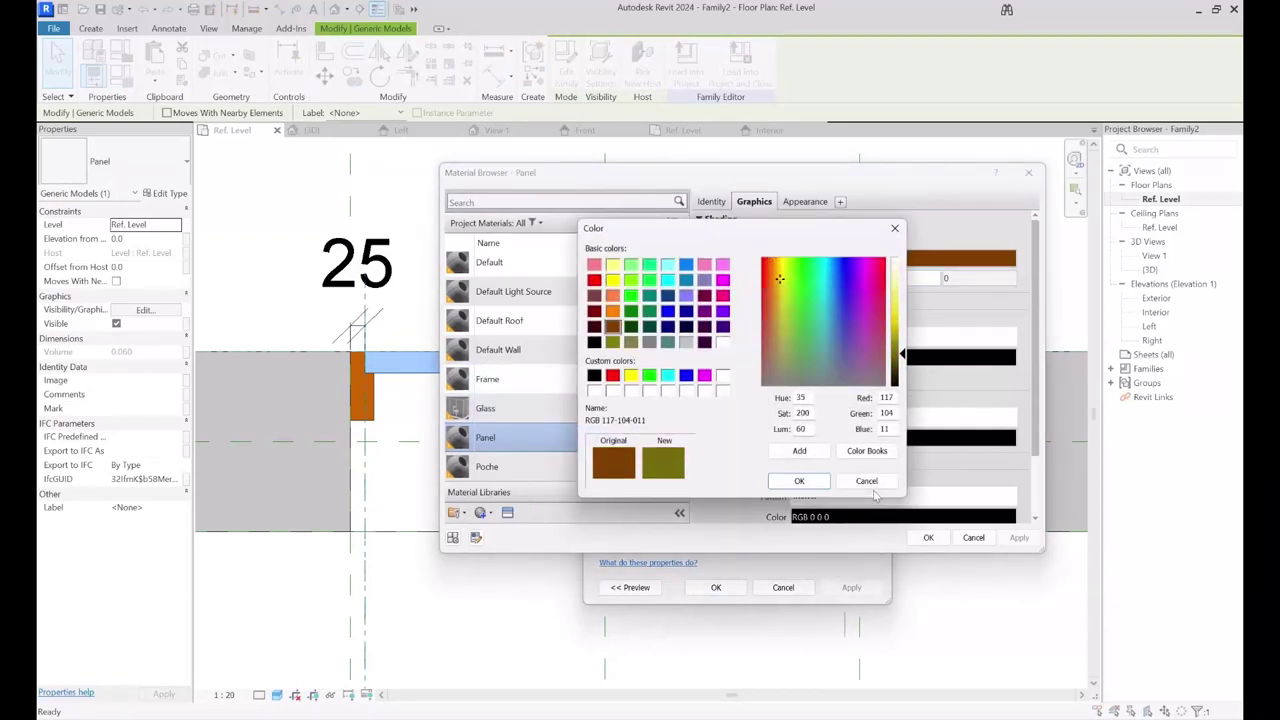
pyautogui.click(799, 481)
pyautogui.click(928, 537)
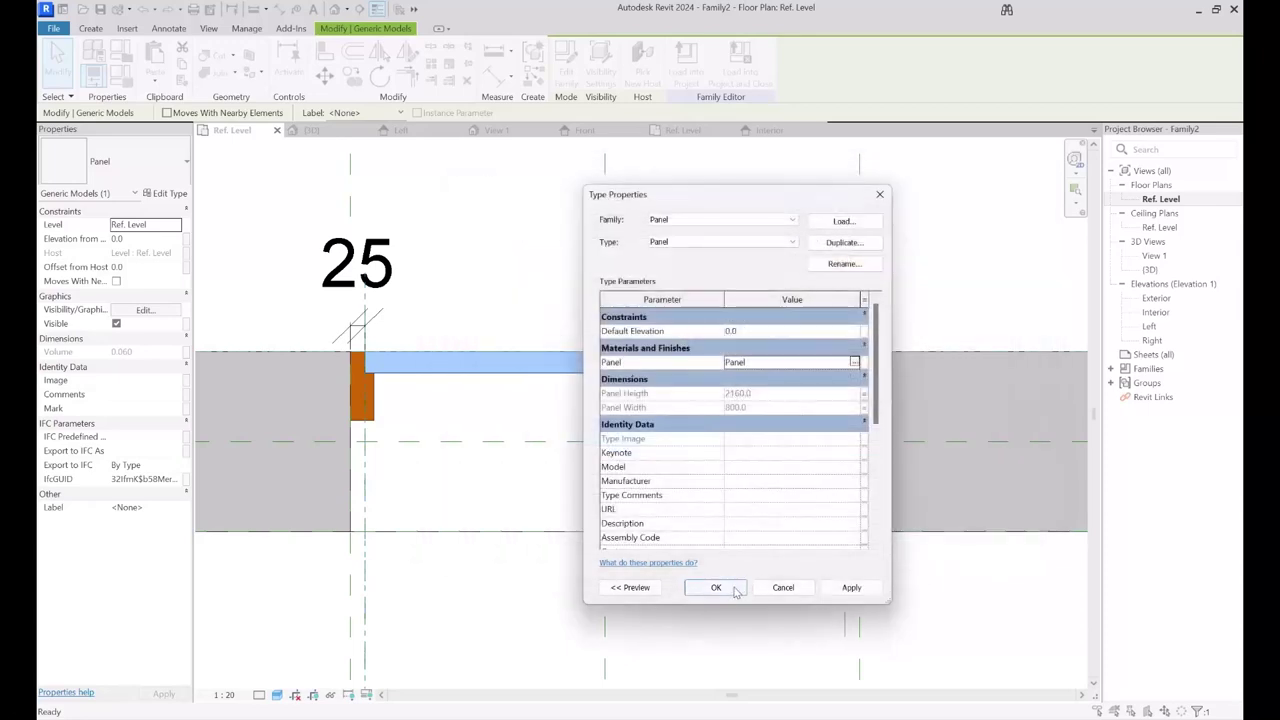
pyautogui.click(716, 587)
pyautogui.click(505, 613)
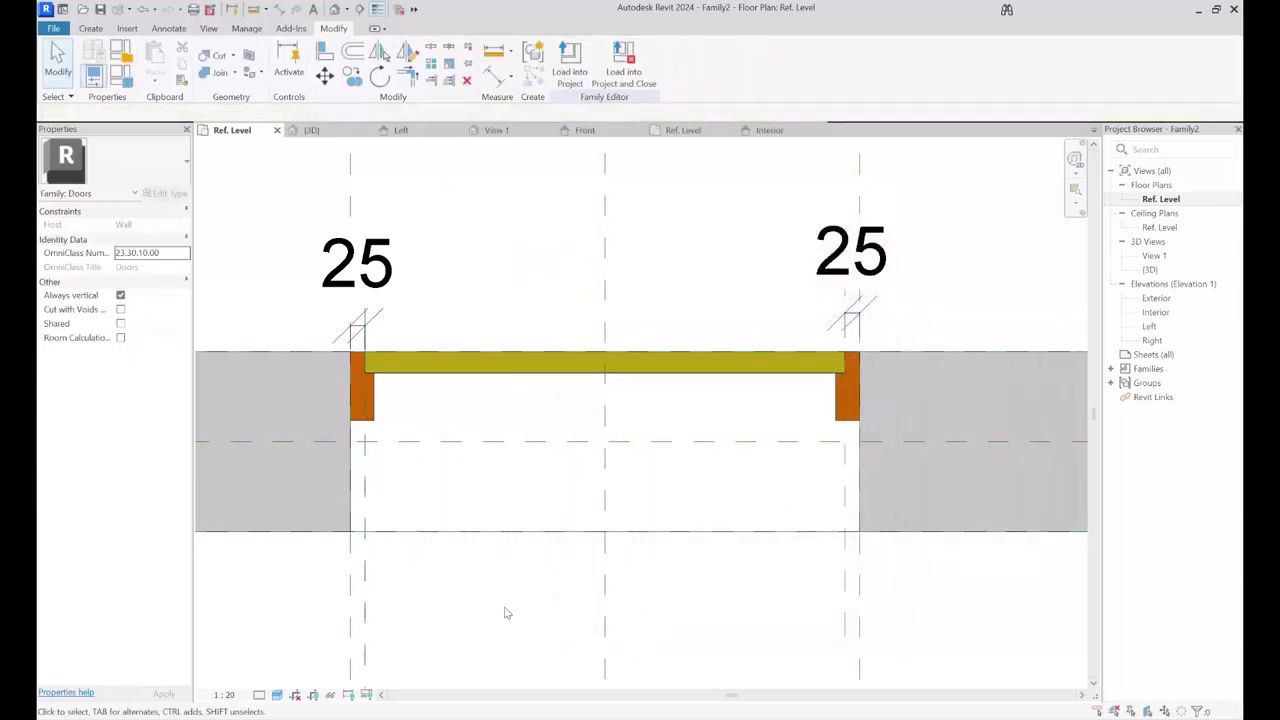
pyautogui.click(335, 10)
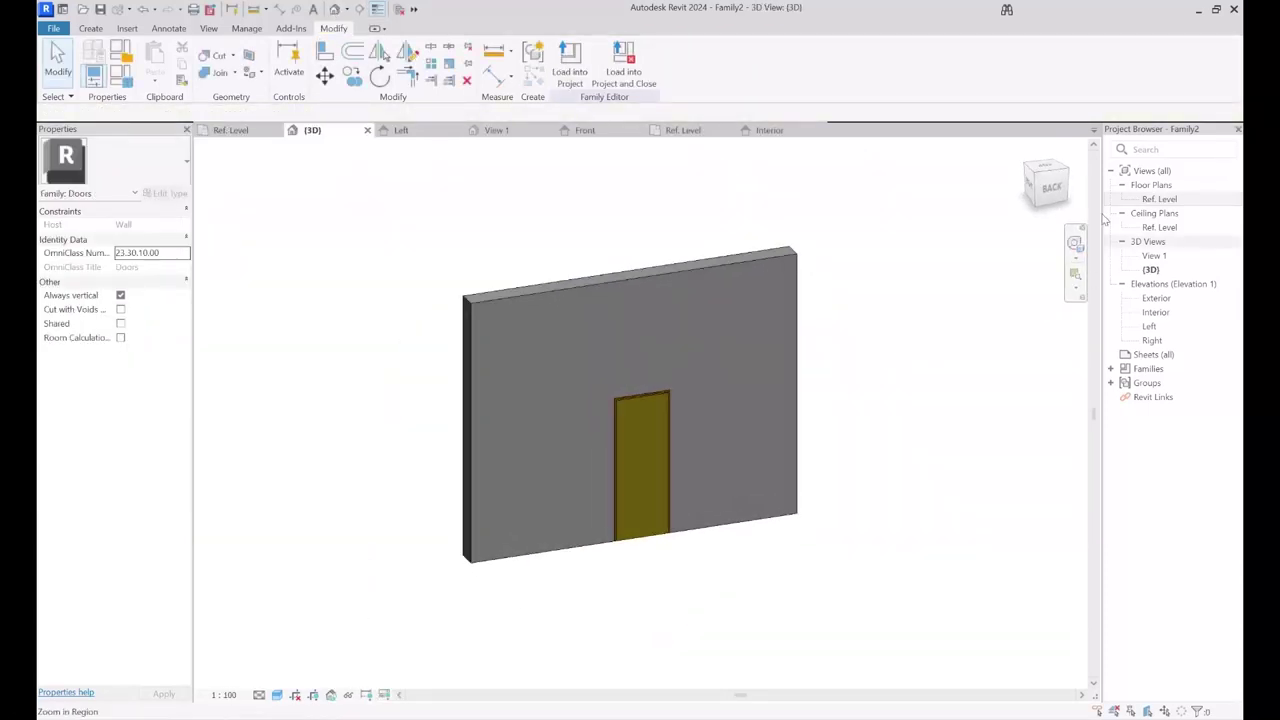
# - In the Ref. Level plan, draw a symbolic line about 800 mm long perpendicular to the wall from the panel's right end
pyautogui.click(1158, 200)
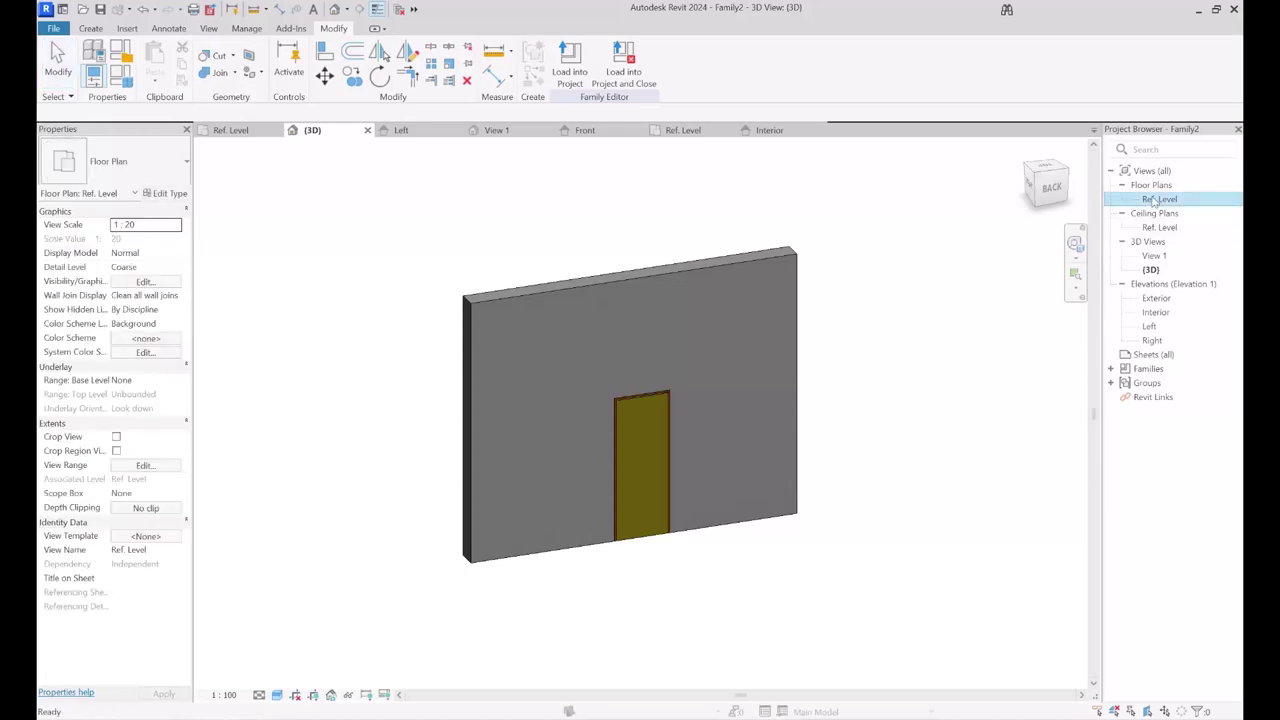
pyautogui.doubleClick(1156, 200)
pyautogui.scroll(-2, 723, 320)
pyautogui.moveTo(724, 320); pyautogui.dragTo(693, 352, button='middle')
pyautogui.moveTo(642, 280); pyautogui.dragTo(612, 376, button='middle')
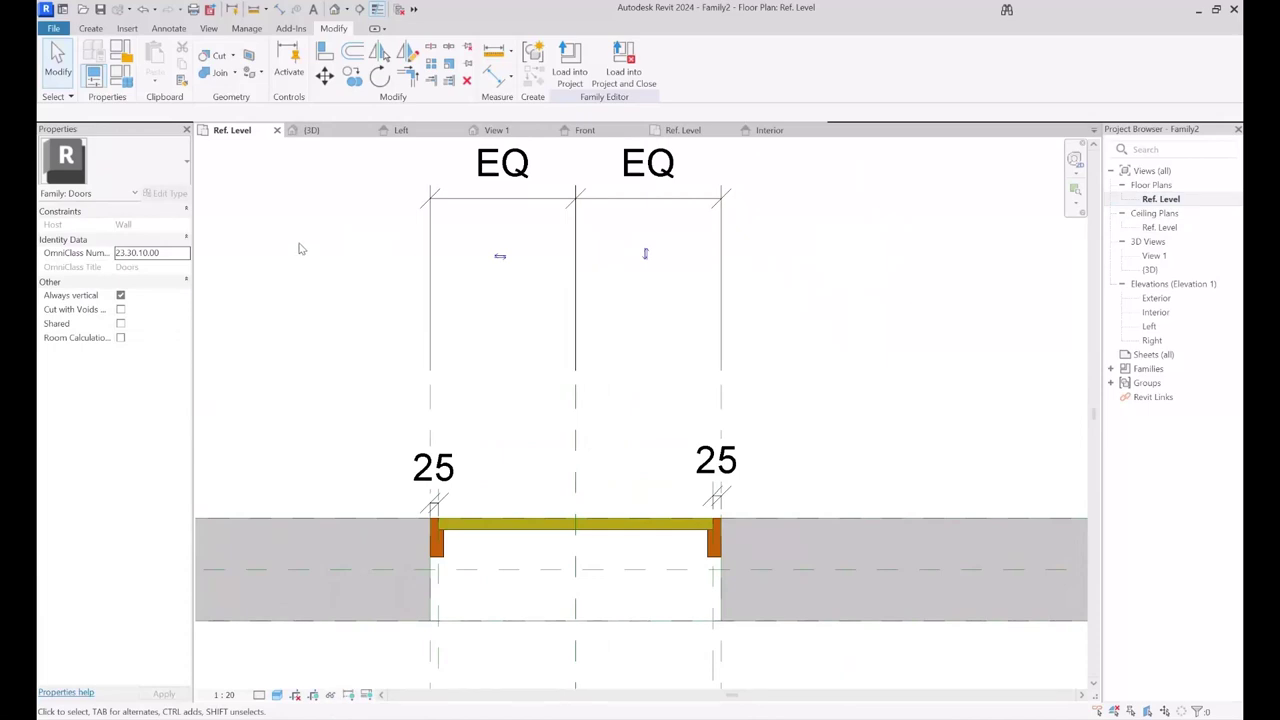
pyautogui.click(169, 28)
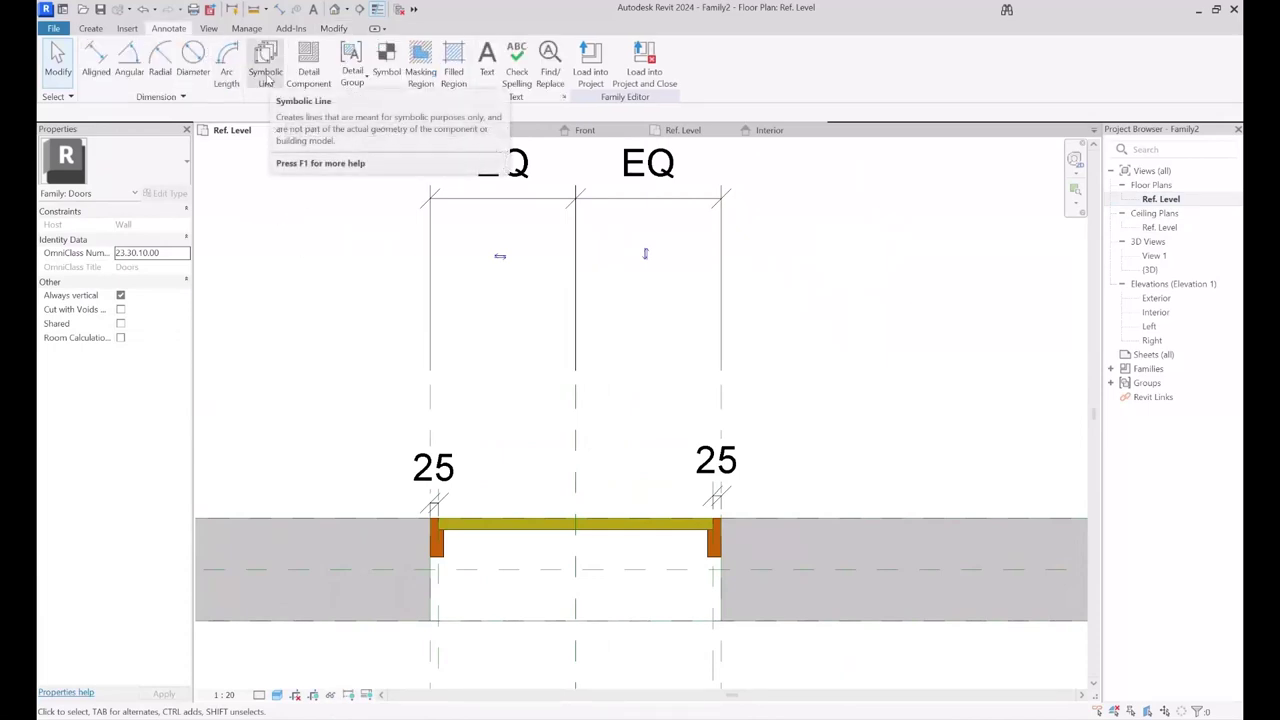
pyautogui.click(265, 65)
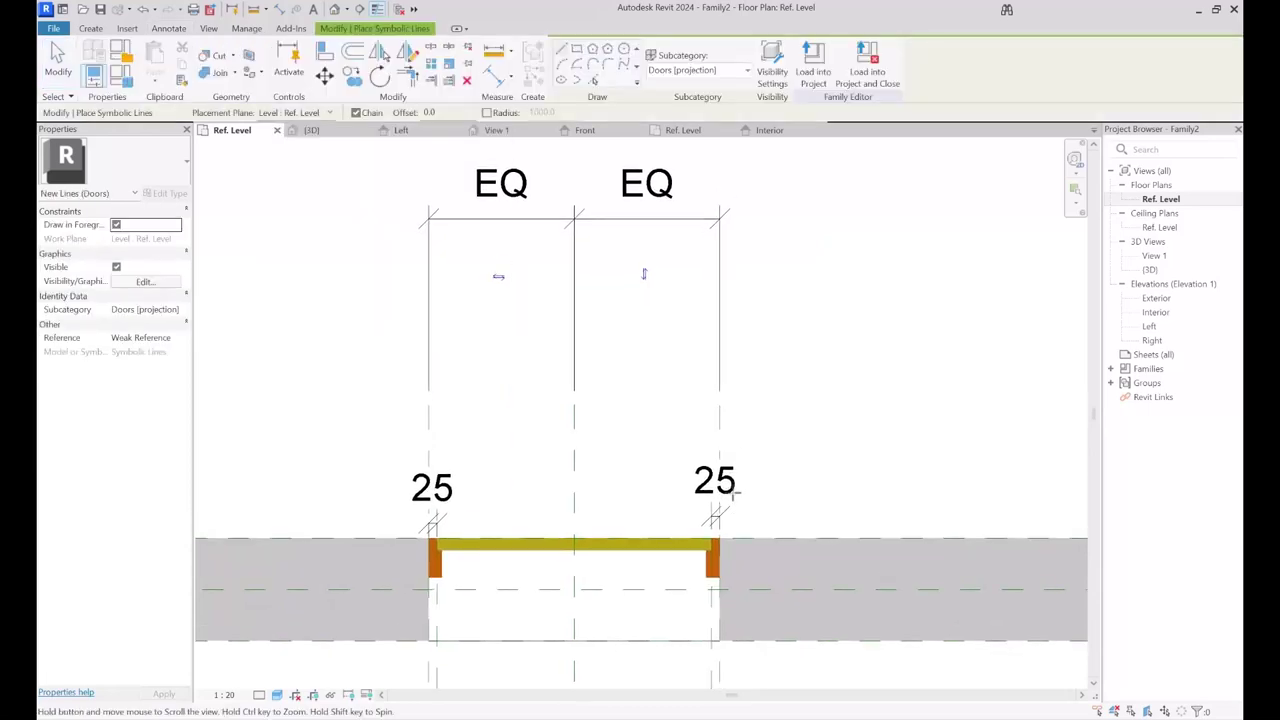
pyautogui.scroll(3, 725, 490)
pyautogui.click(697, 545)
pyautogui.moveTo(709, 161); pyautogui.dragTo(720, 377, button='middle')
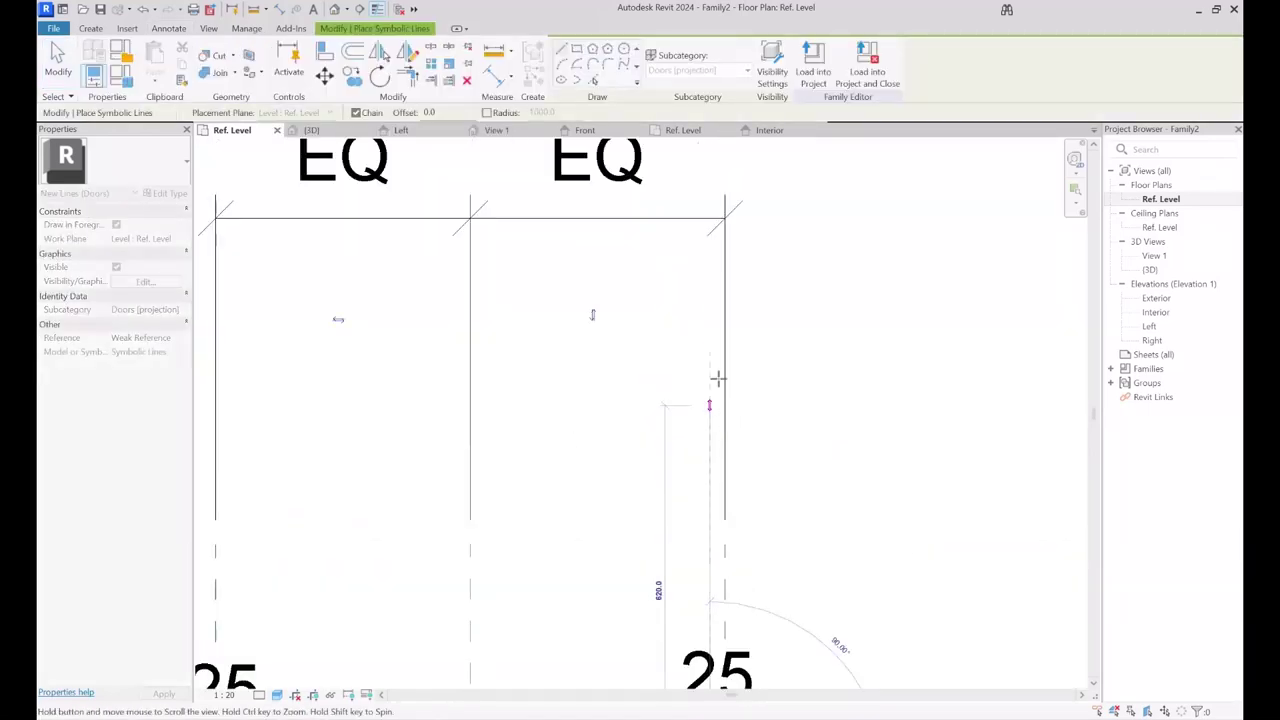
pyautogui.click(710, 297)
# - Complete the open-leaf symbol as a closed narrow rectangle about 40 mm wide, ending at the wall's exterior face
pyautogui.scroll(-2, 758, 226)
pyautogui.scroll(2, 709, 234)
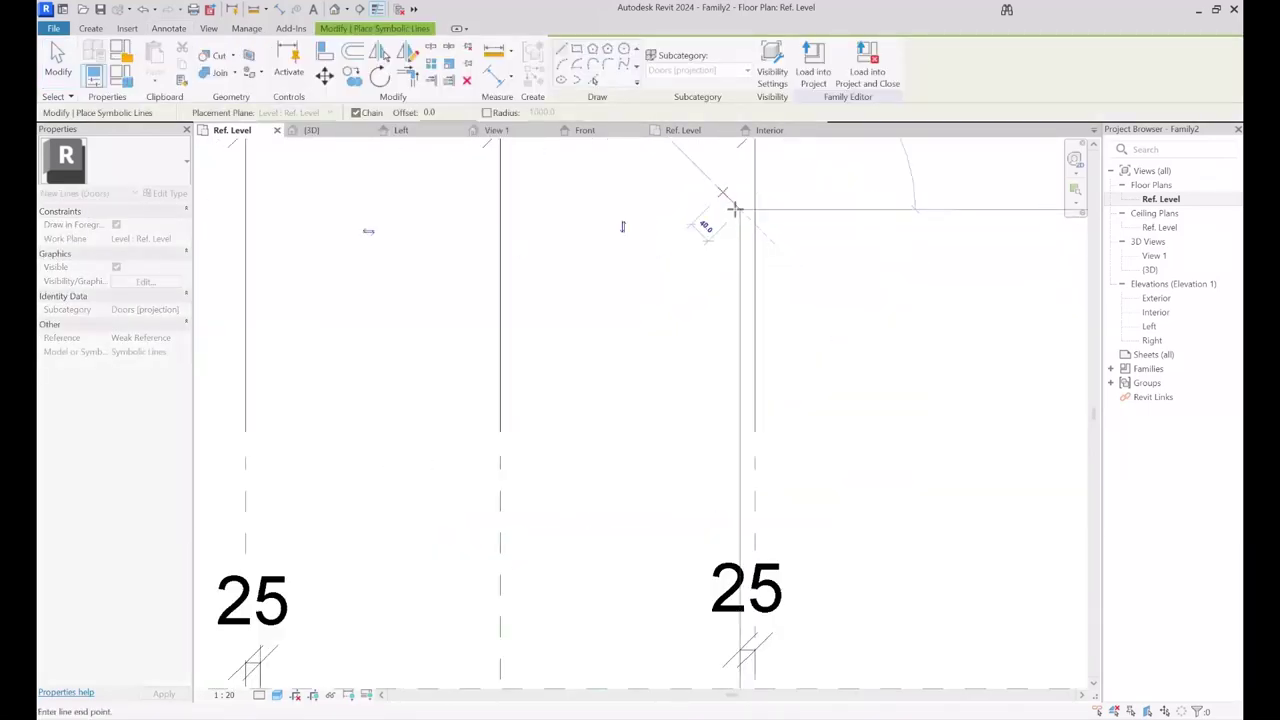
pyautogui.scroll(-3, 725, 210)
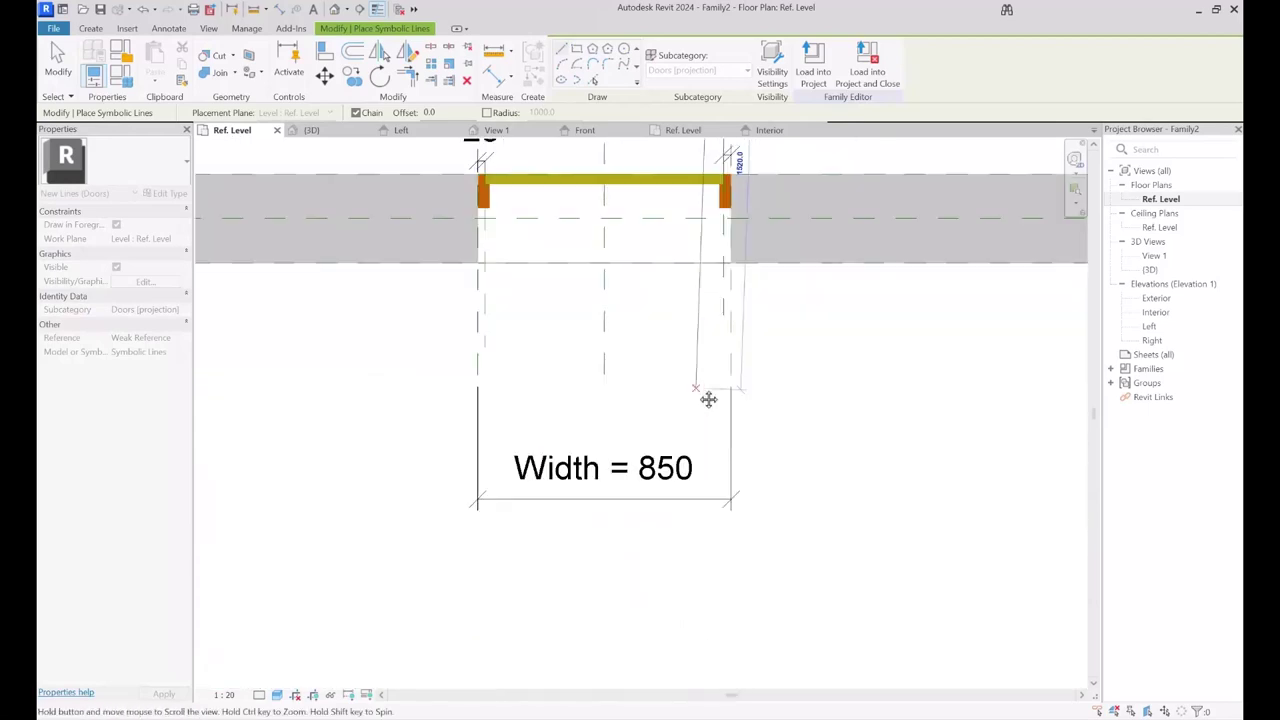
pyautogui.scroll(4, 714, 214)
pyautogui.moveTo(717, 169); pyautogui.dragTo(708, 557, button='middle')
pyautogui.scroll(2, 706, 518)
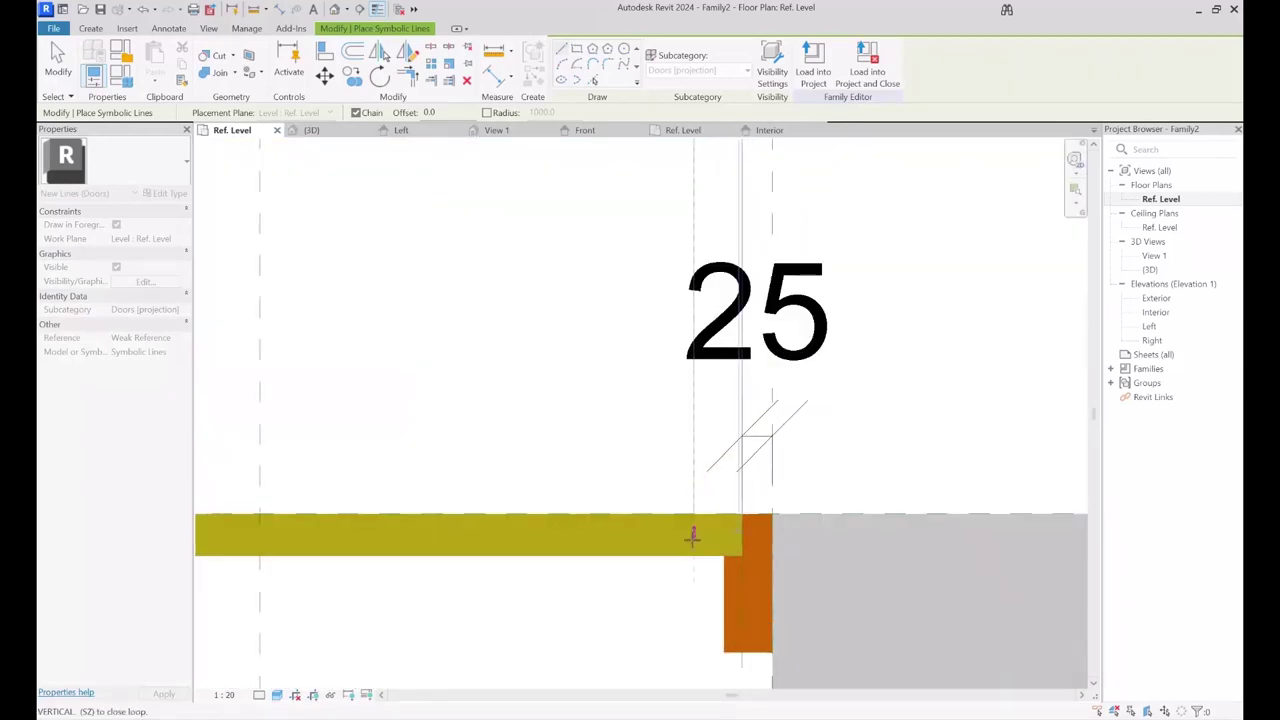
pyautogui.click(694, 514)
pyautogui.click(742, 514)
pyautogui.moveTo(742, 514); pyautogui.dragTo(706, 566, button='middle')
pyautogui.scroll(-5, 706, 566)
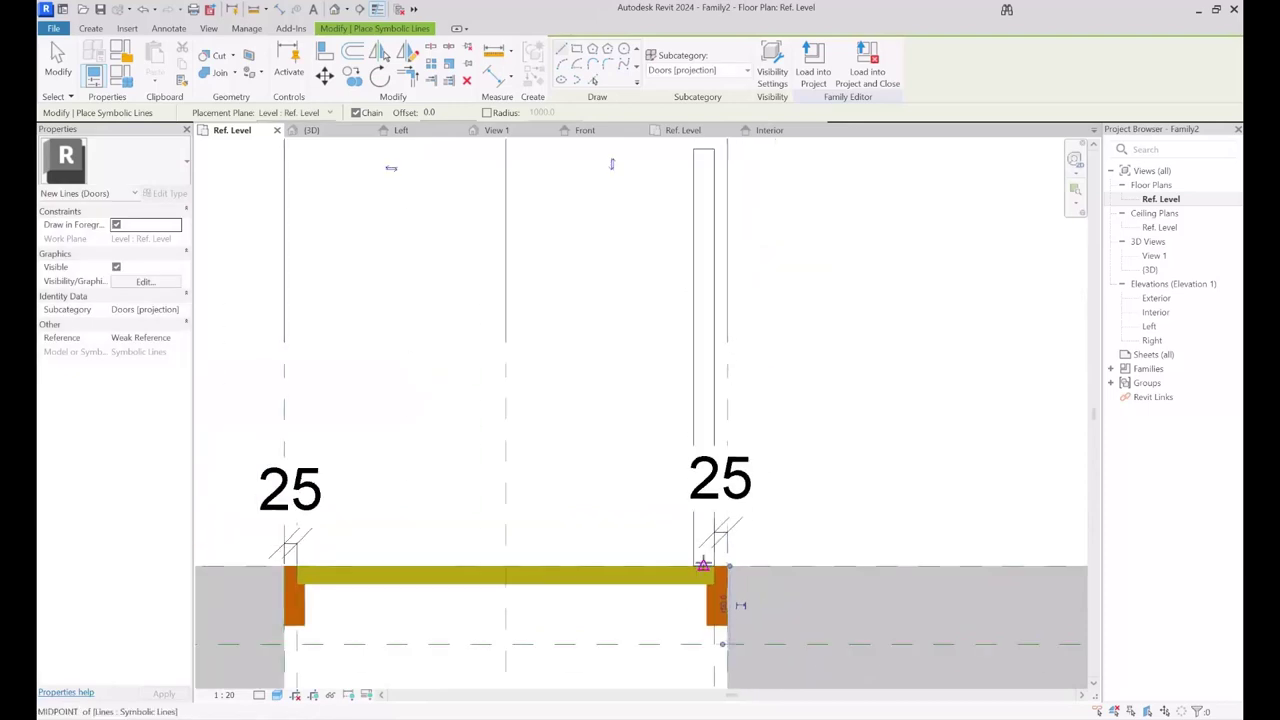
pyautogui.moveTo(789, 496); pyautogui.dragTo(749, 494, button='middle')
pyautogui.press('Escape')
pyautogui.scroll(2, 724, 480)
pyautogui.scroll(1, 756, 435)
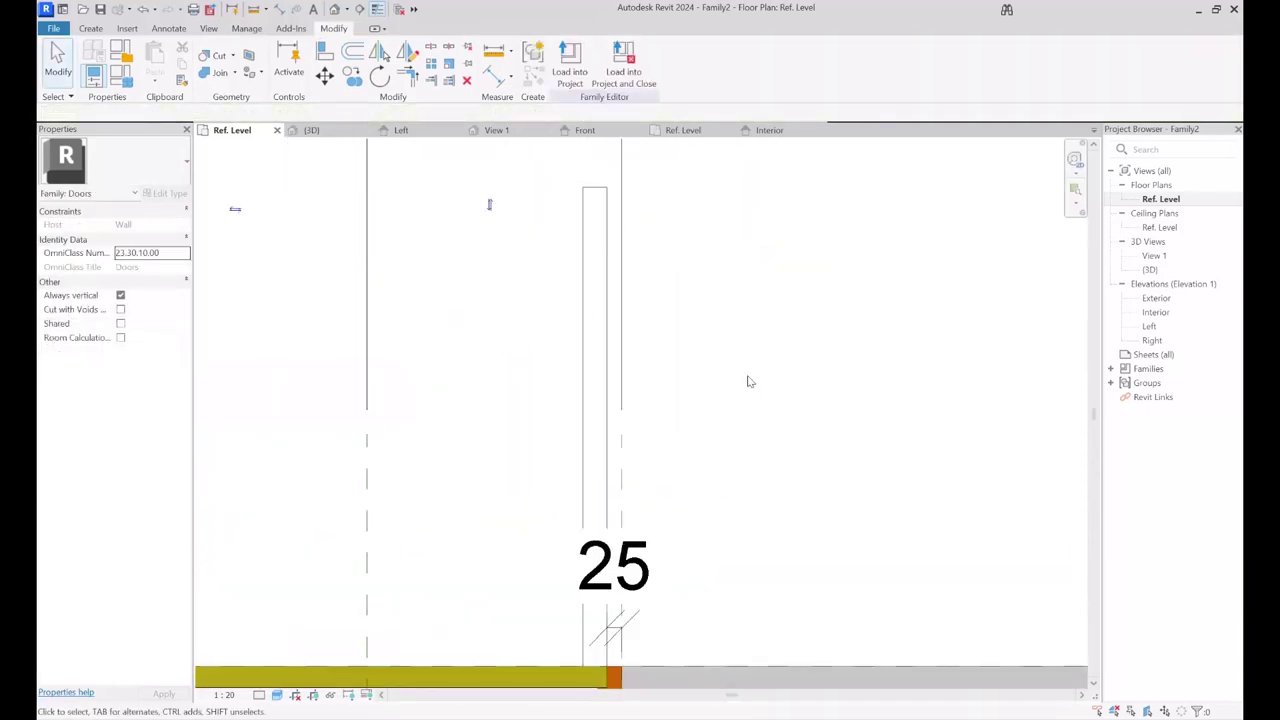
pyautogui.scroll(-1, 737, 298)
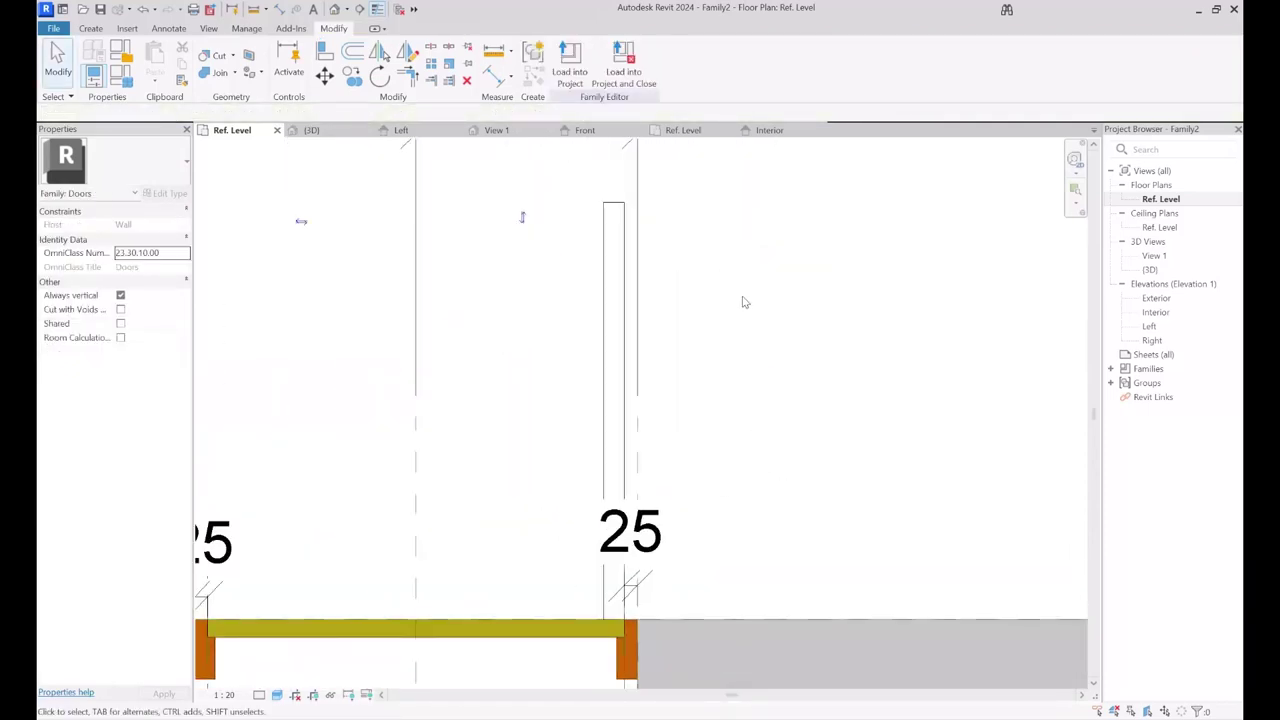
# - Dimension the length of the open-leaf symbol from its outer short edge to the wall's exterior face
pyautogui.press('d')
pyautogui.press('i')
pyautogui.scroll(1, 625, 170)
pyautogui.click(605, 210)
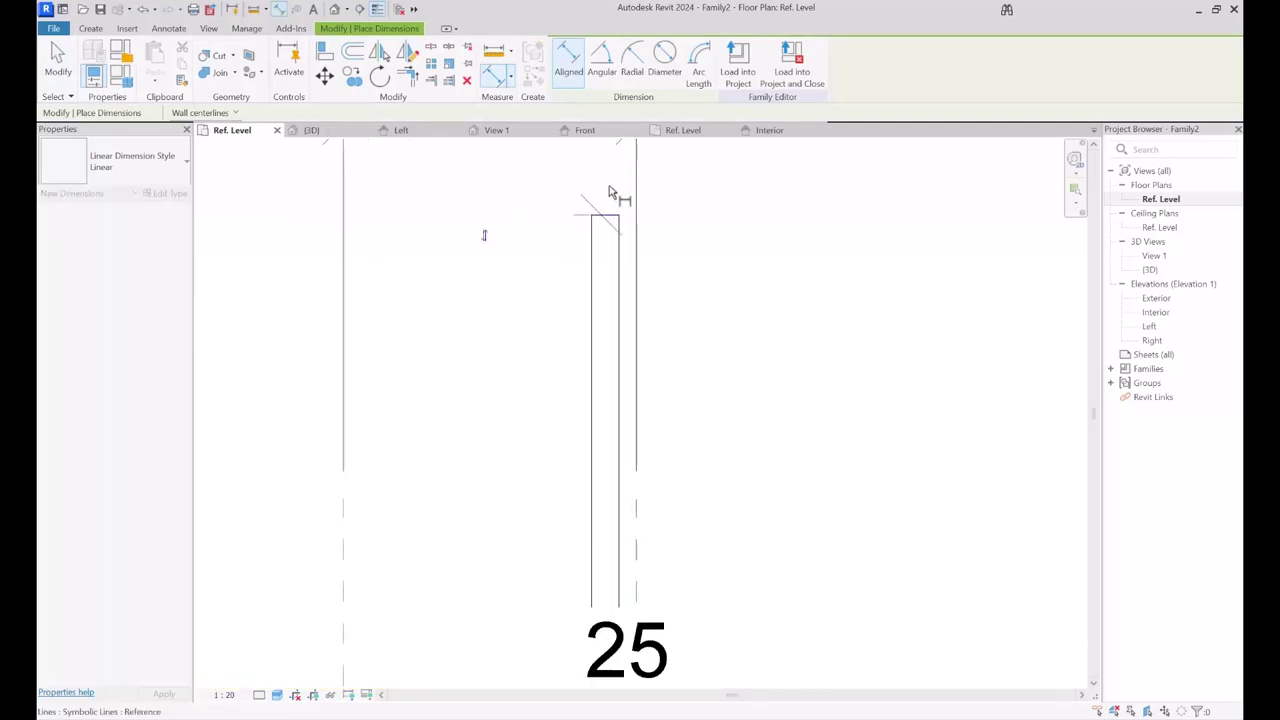
pyautogui.moveTo(642, 672); pyautogui.dragTo(676, 239, button='middle')
pyautogui.scroll(2, 681, 266)
pyautogui.scroll(2, 630, 388)
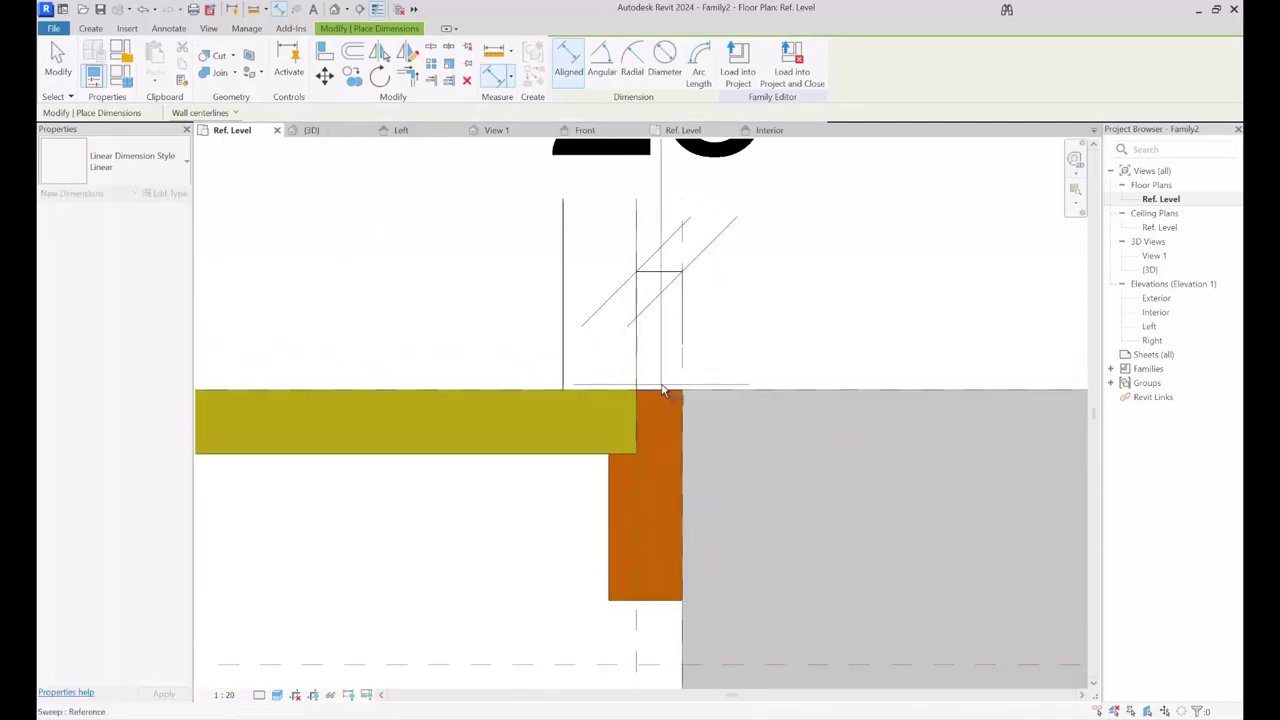
pyautogui.scroll(-4, 603, 574)
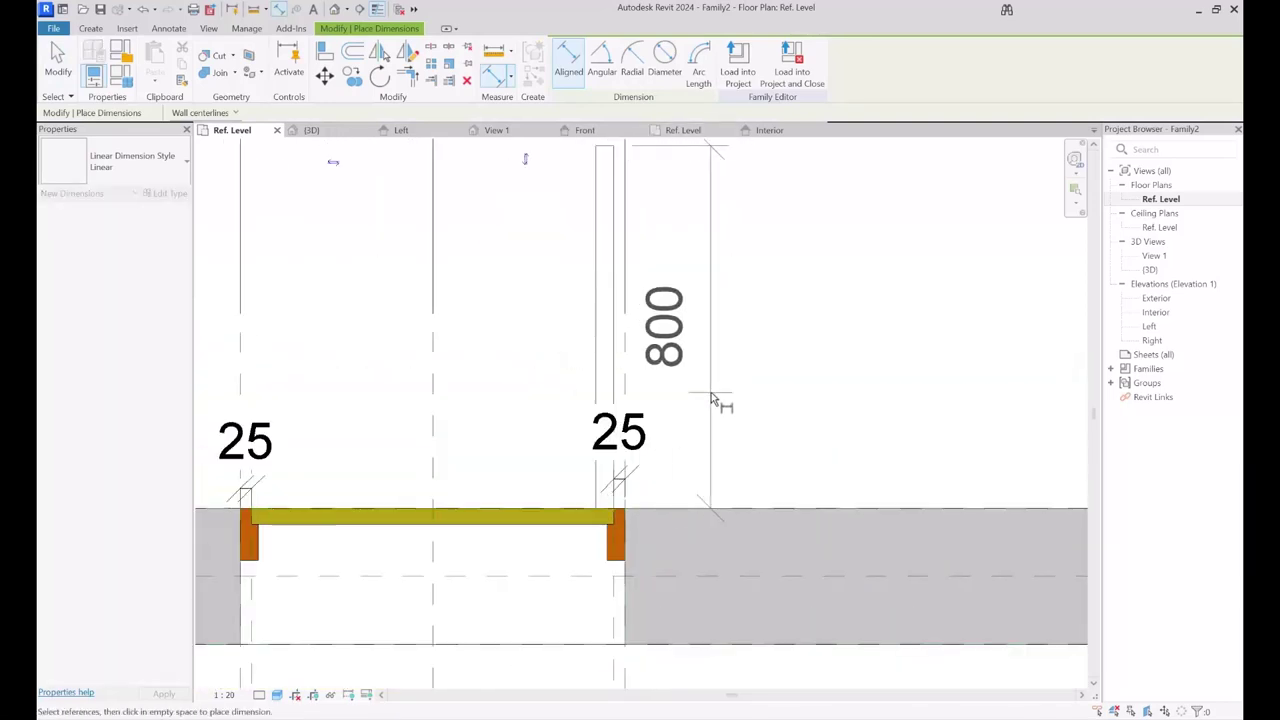
pyautogui.scroll(-3, 806, 332)
pyautogui.press('Escape')
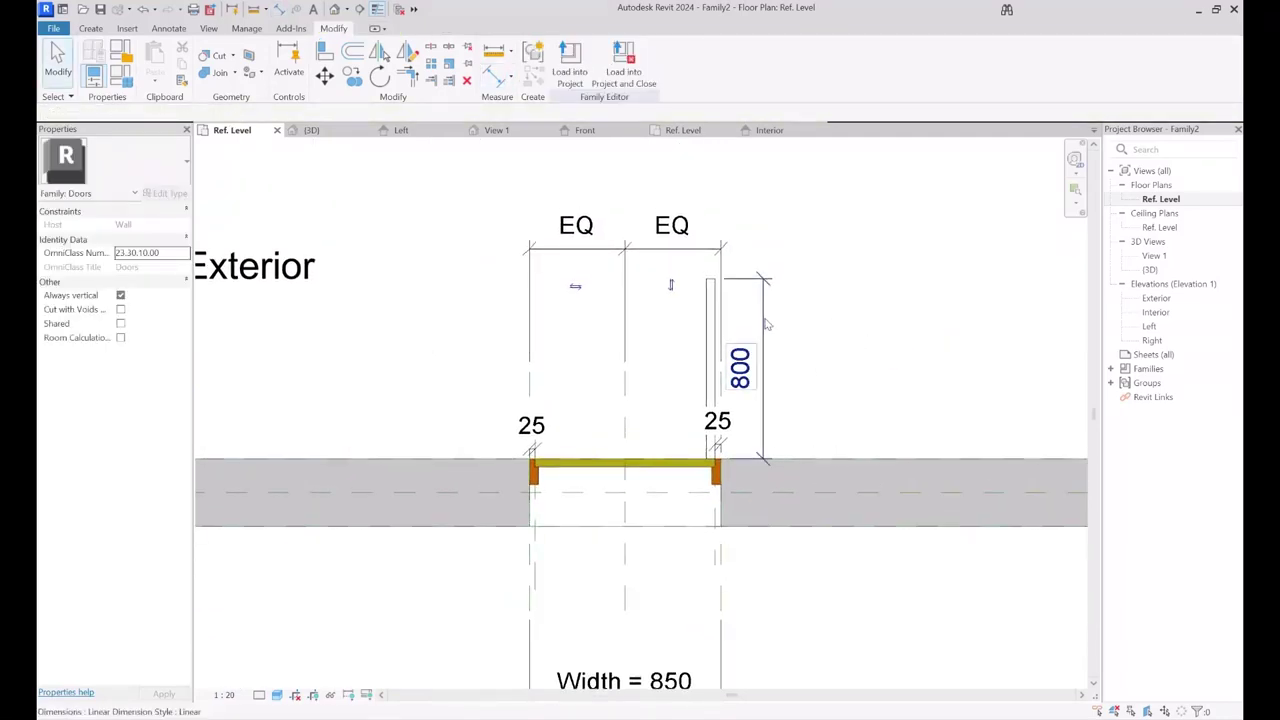
# - Label the open-leaf symbol's length dimension with the Opening Width parameter
pyautogui.click(620, 62)
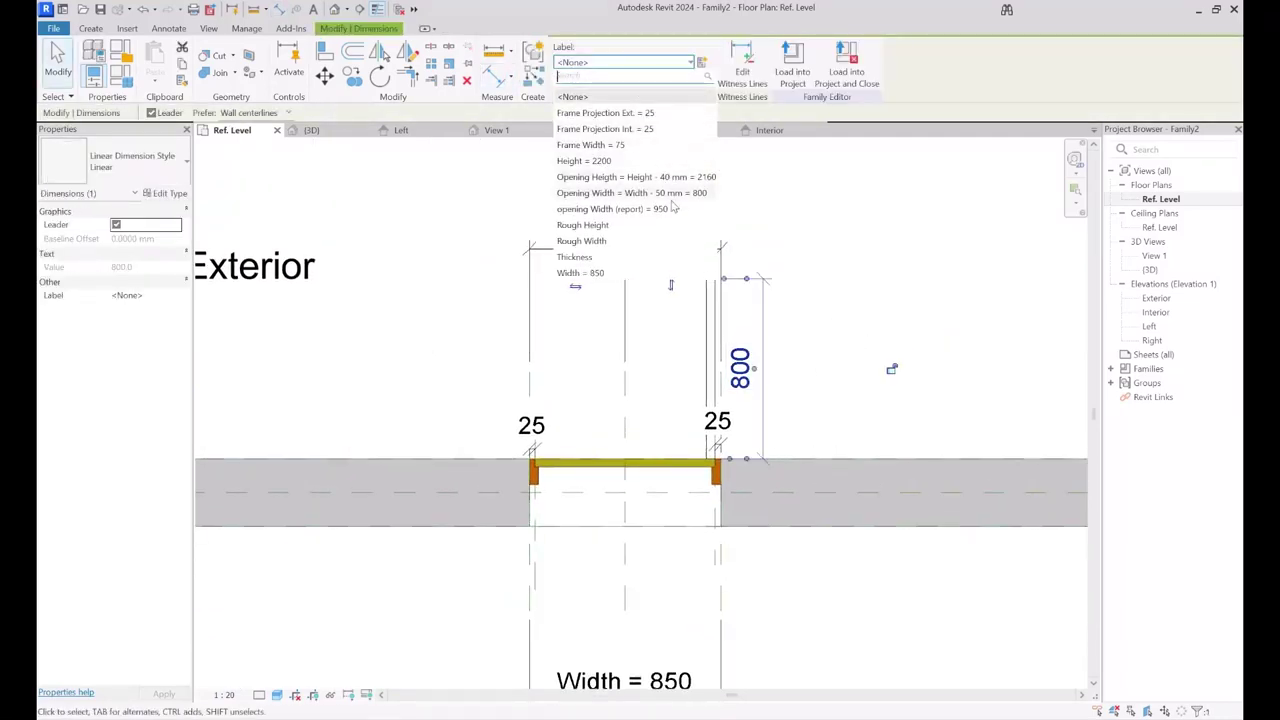
pyautogui.click(646, 193)
pyautogui.click(794, 277)
pyautogui.scroll(4, 795, 189)
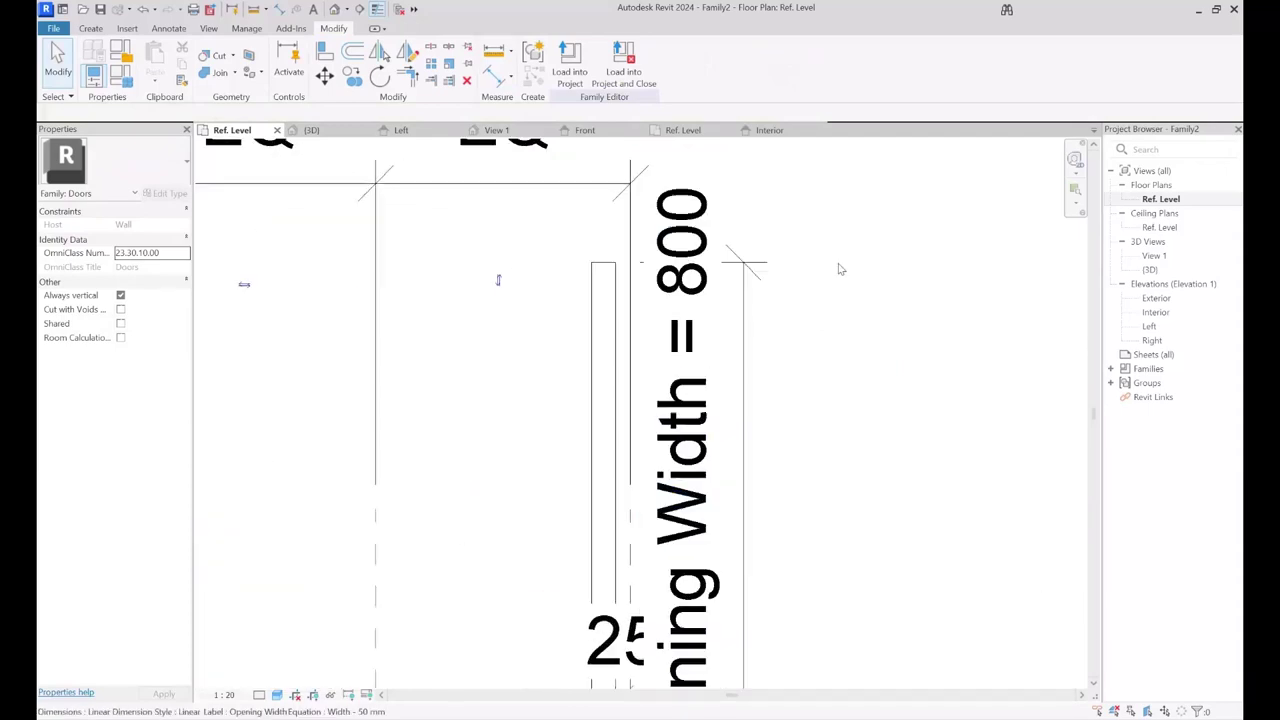
pyautogui.scroll(-3, 826, 266)
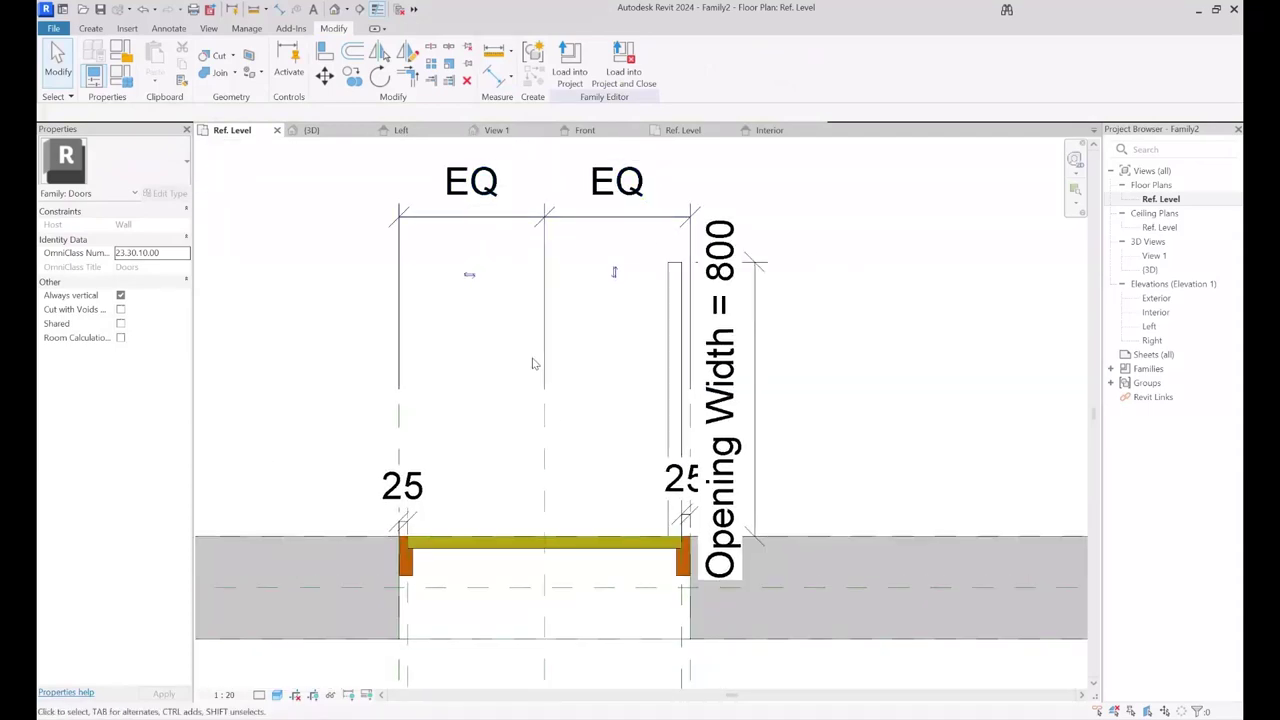
# - Increase the door family's Width so that Opening Width becomes 1150, testing how the leaf symbol adapts
pyautogui.moveTo(592, 318); pyautogui.dragTo(526, 317, button='middle')
pyautogui.moveTo(741, 345); pyautogui.dragTo(657, 334, button='middle')
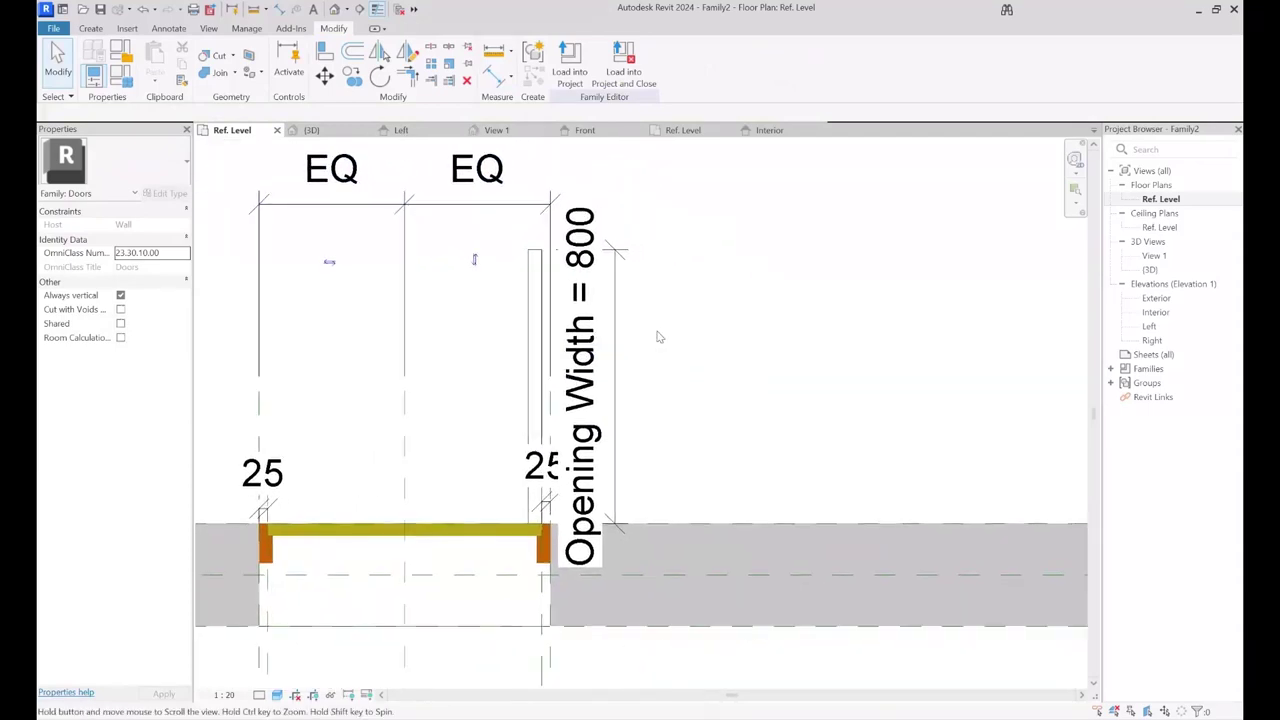
pyautogui.click(121, 76)
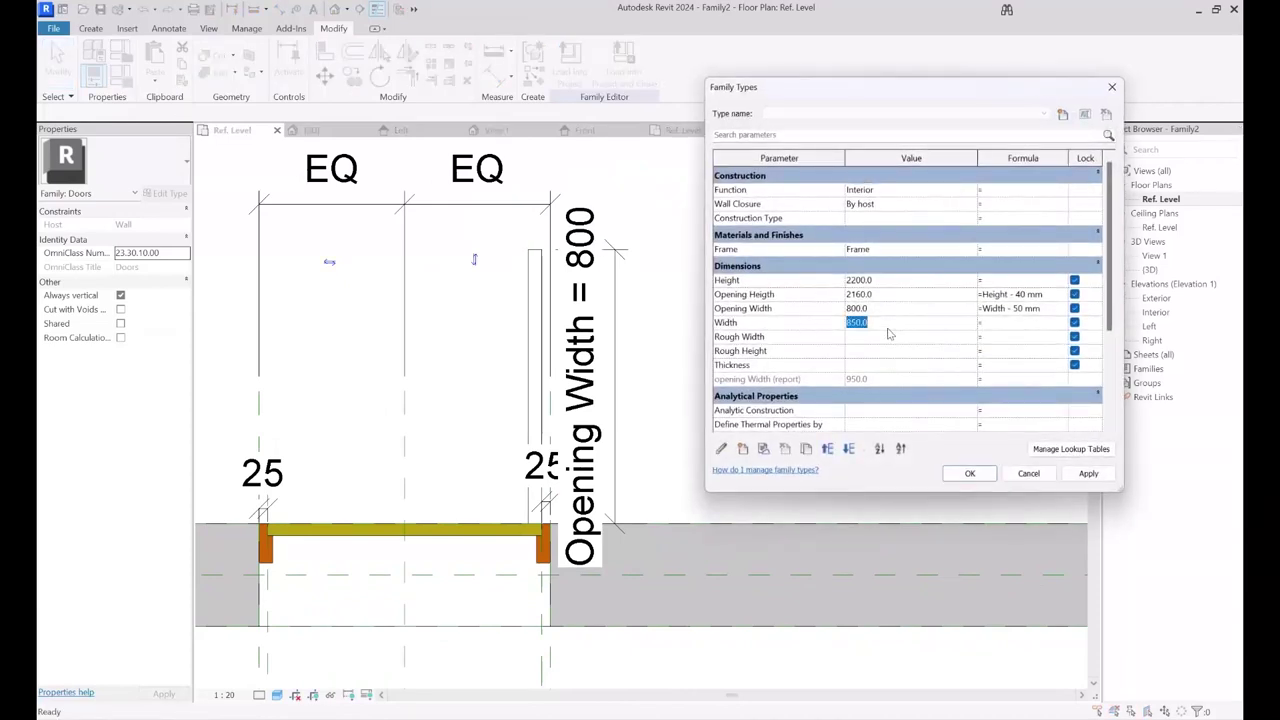
pyautogui.click(968, 474)
pyautogui.scroll(-2, 806, 376)
pyautogui.scroll(1, 673, 438)
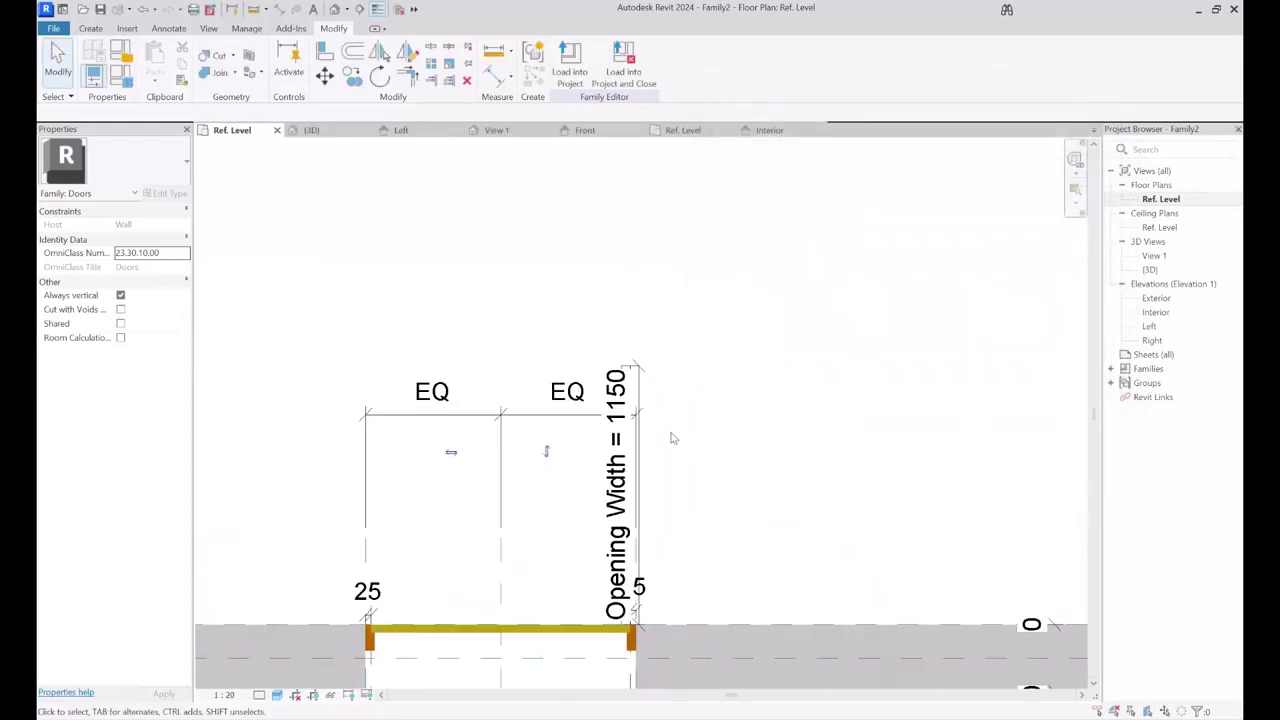
# - Move the Opening Width dimension farther away from the open-leaf symbol
pyautogui.click(637, 457)
pyautogui.moveTo(637, 457); pyautogui.dragTo(782, 435)
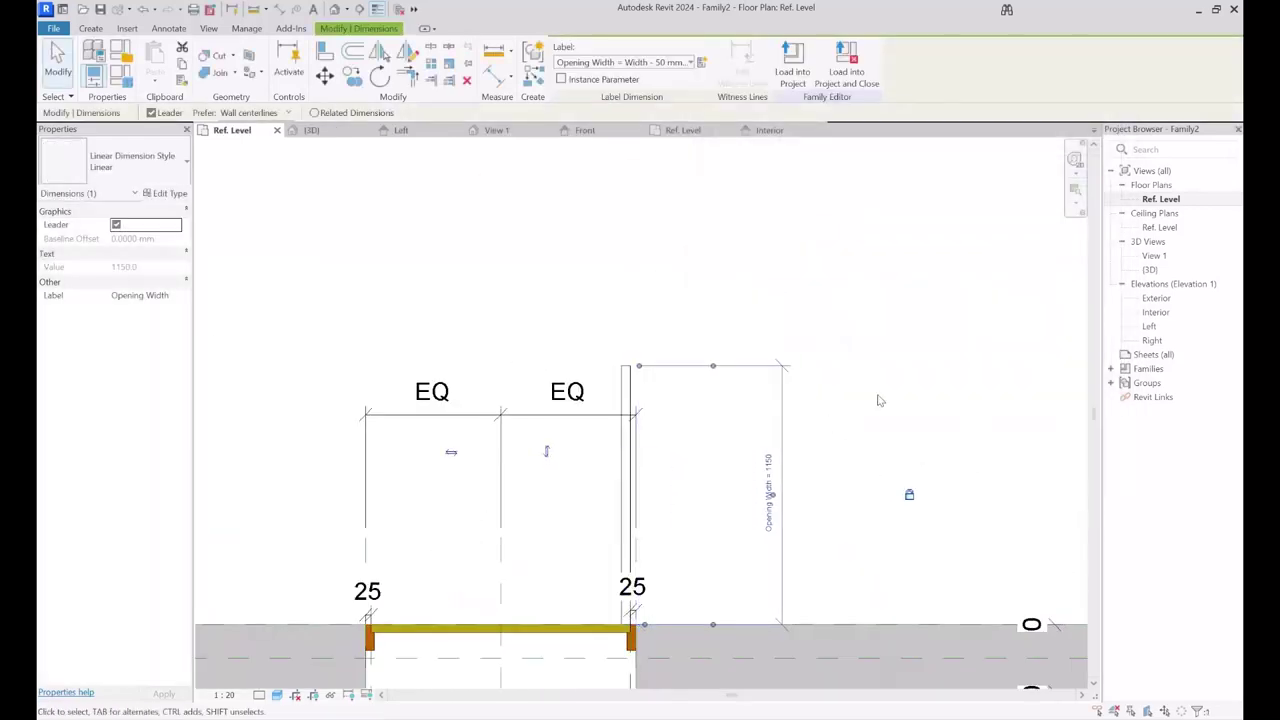
pyautogui.click(878, 401)
pyautogui.moveTo(691, 368); pyautogui.dragTo(691, 303, button='middle')
# - Draw a symbolic 90° swing arc centred on the leaf's hinge point, from the open leaf's outer end to the opposite jamb
pyautogui.click(169, 29)
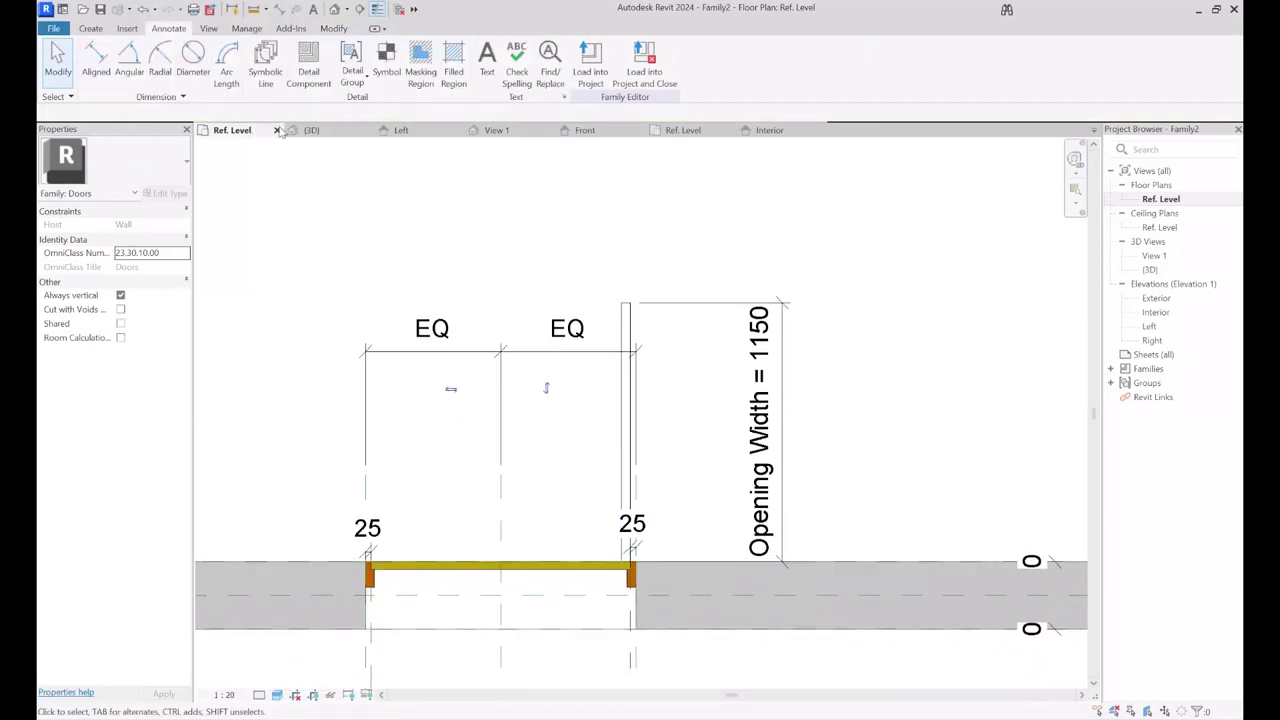
pyautogui.click(265, 76)
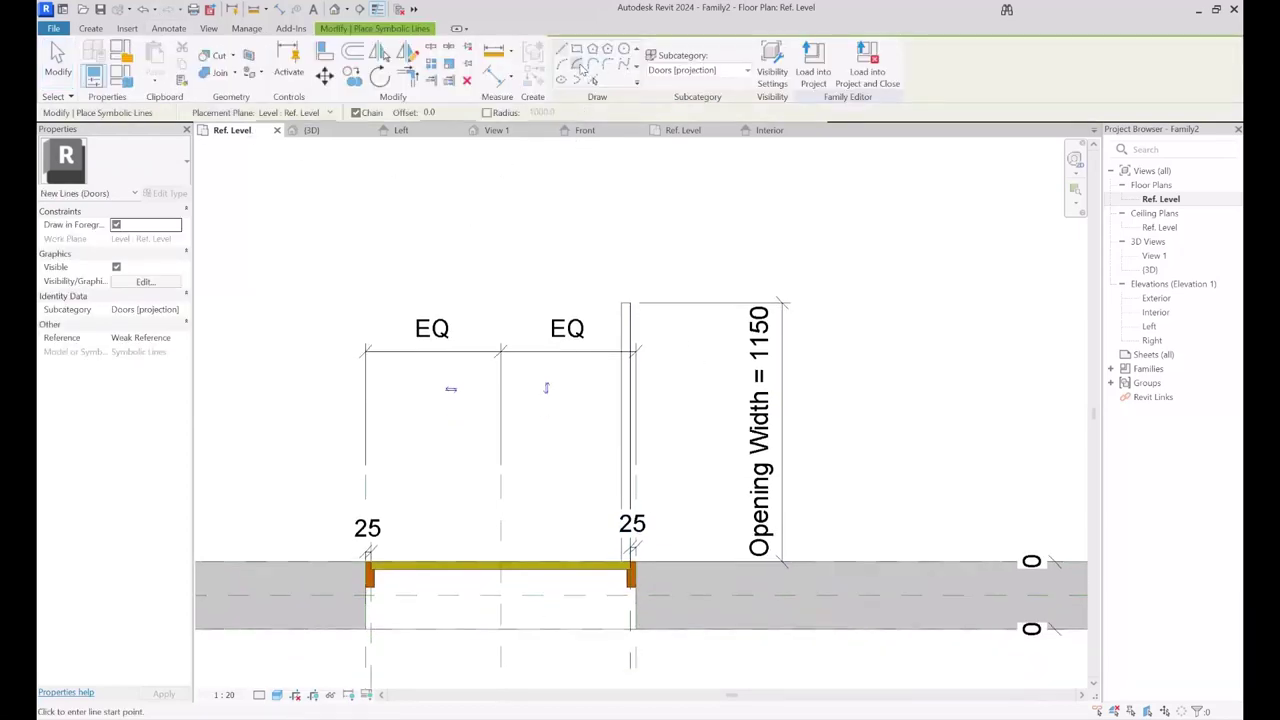
pyautogui.scroll(5, 620, 500)
pyautogui.click(620, 519)
pyautogui.scroll(-3, 648, 628)
pyautogui.click(632, 238)
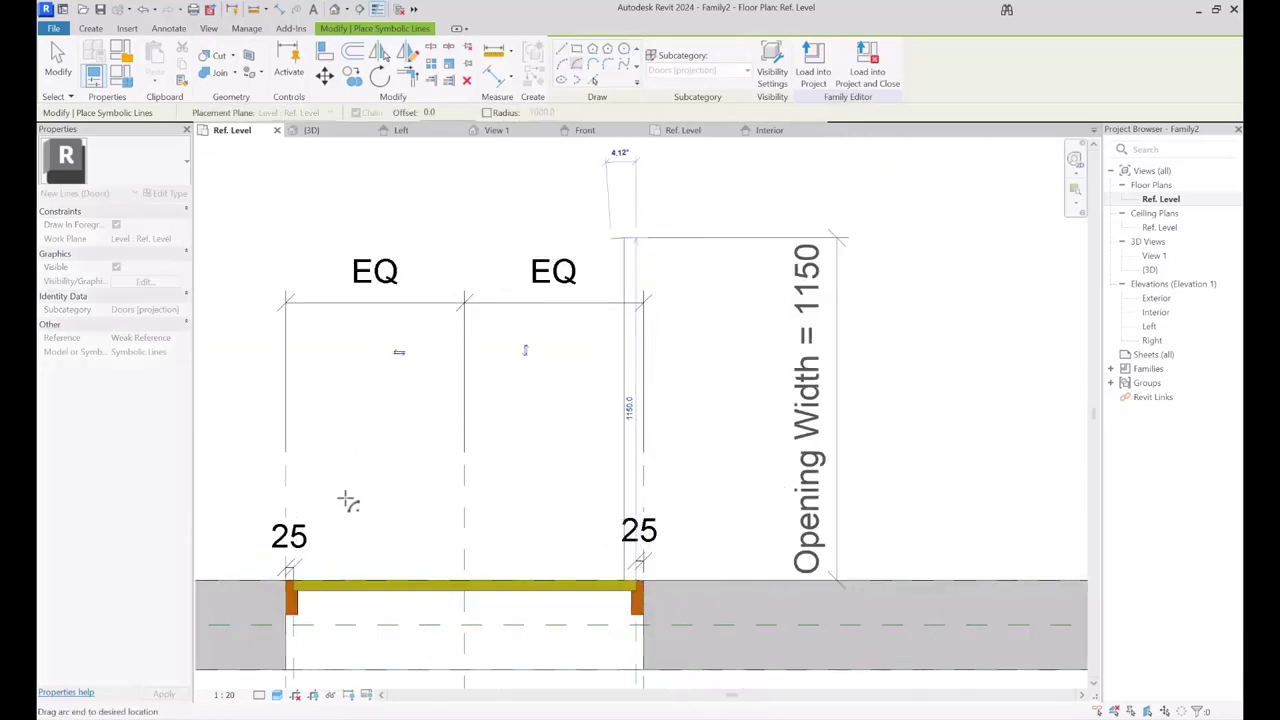
pyautogui.scroll(4, 280, 588)
pyautogui.click(292, 578)
pyautogui.scroll(-3, 380, 523)
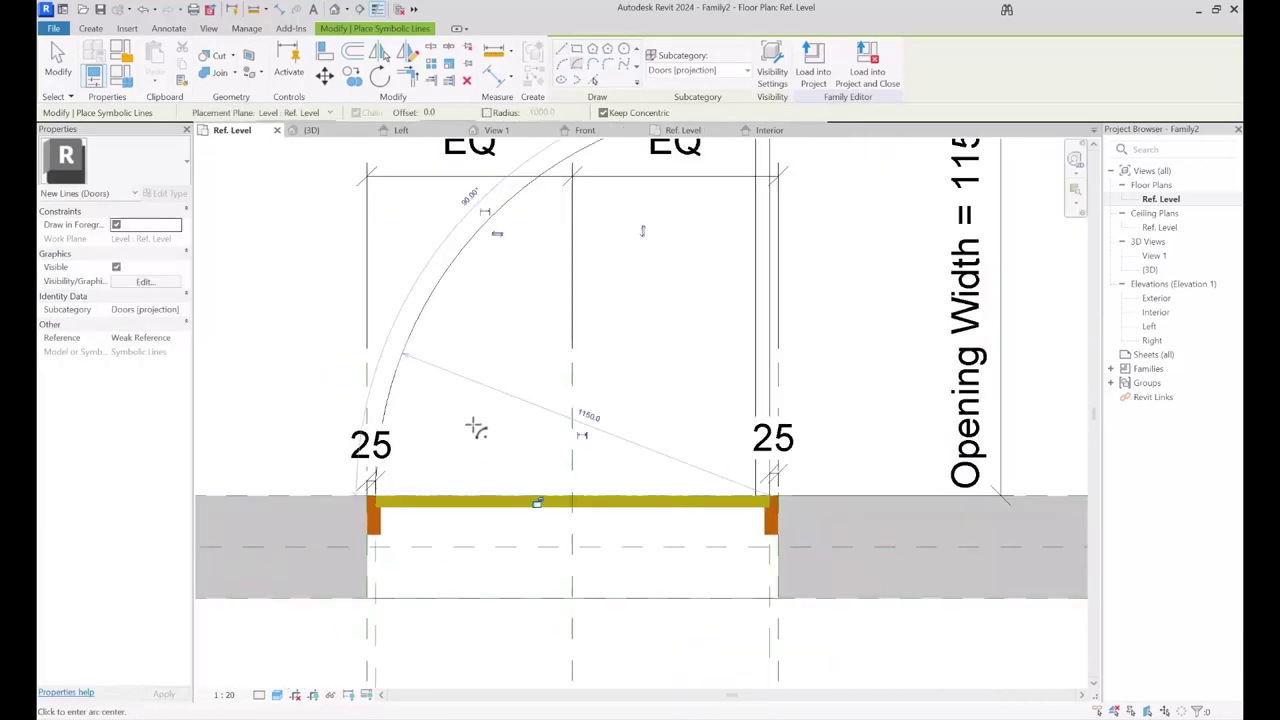
pyautogui.scroll(-3, 476, 428)
pyautogui.press('Escape')
# - Set the door family's Width to 800 to test how the leaf symbol and swing arc adapt
pyautogui.click(121, 76)
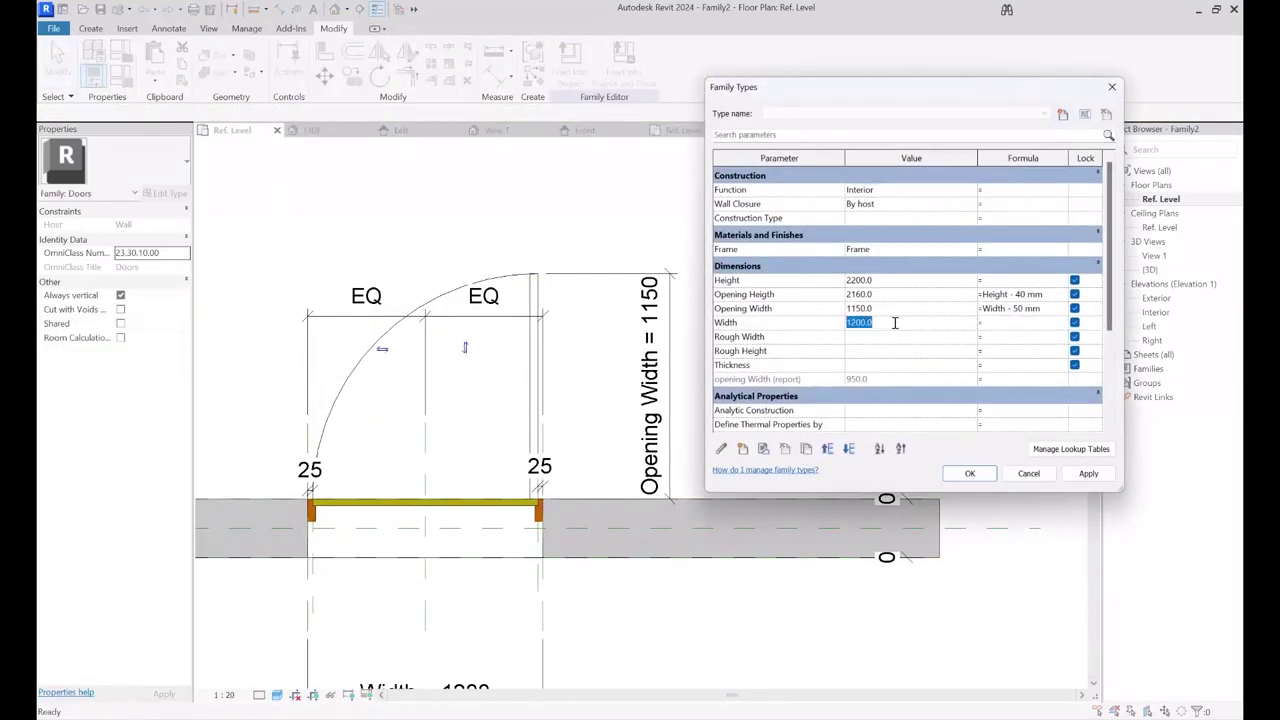
pyautogui.click(969, 475)
pyautogui.moveTo(519, 276); pyautogui.dragTo(521, 337, button='middle')
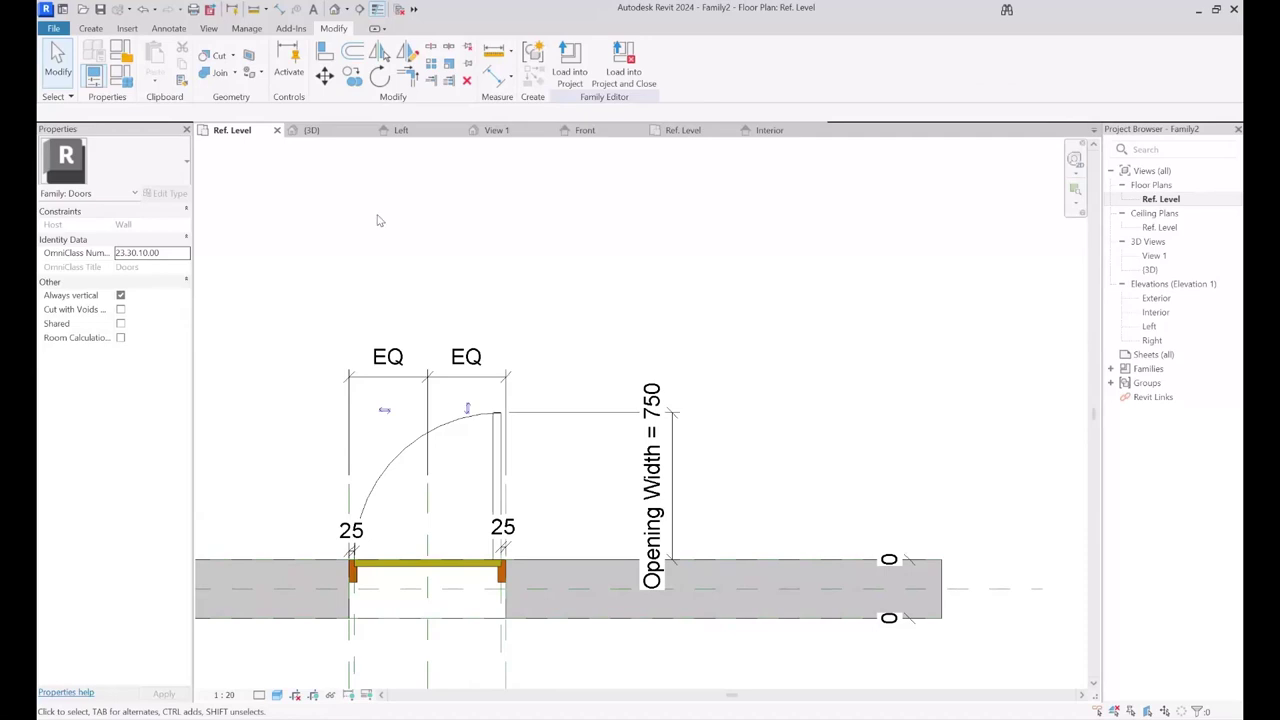
pyautogui.scroll(-2, 502, 386)
# - Load the door family into Project6
pyautogui.click(569, 62)
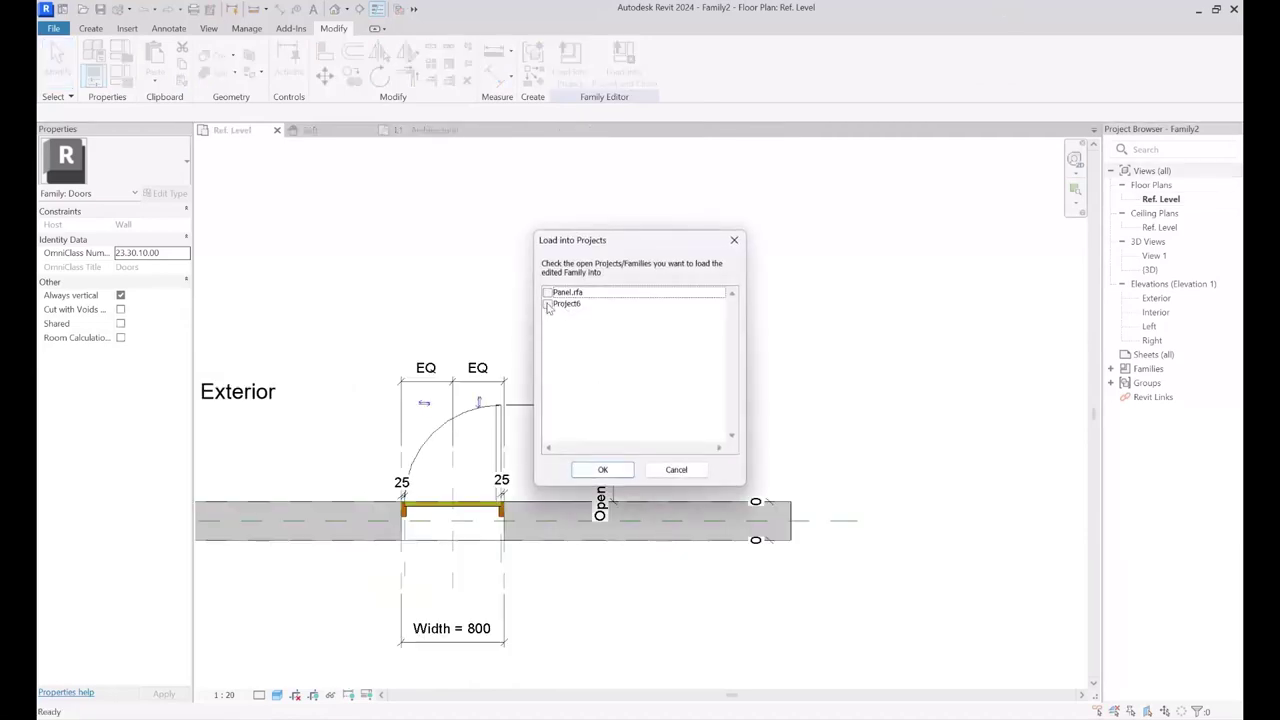
pyautogui.click(547, 304)
pyautogui.click(612, 475)
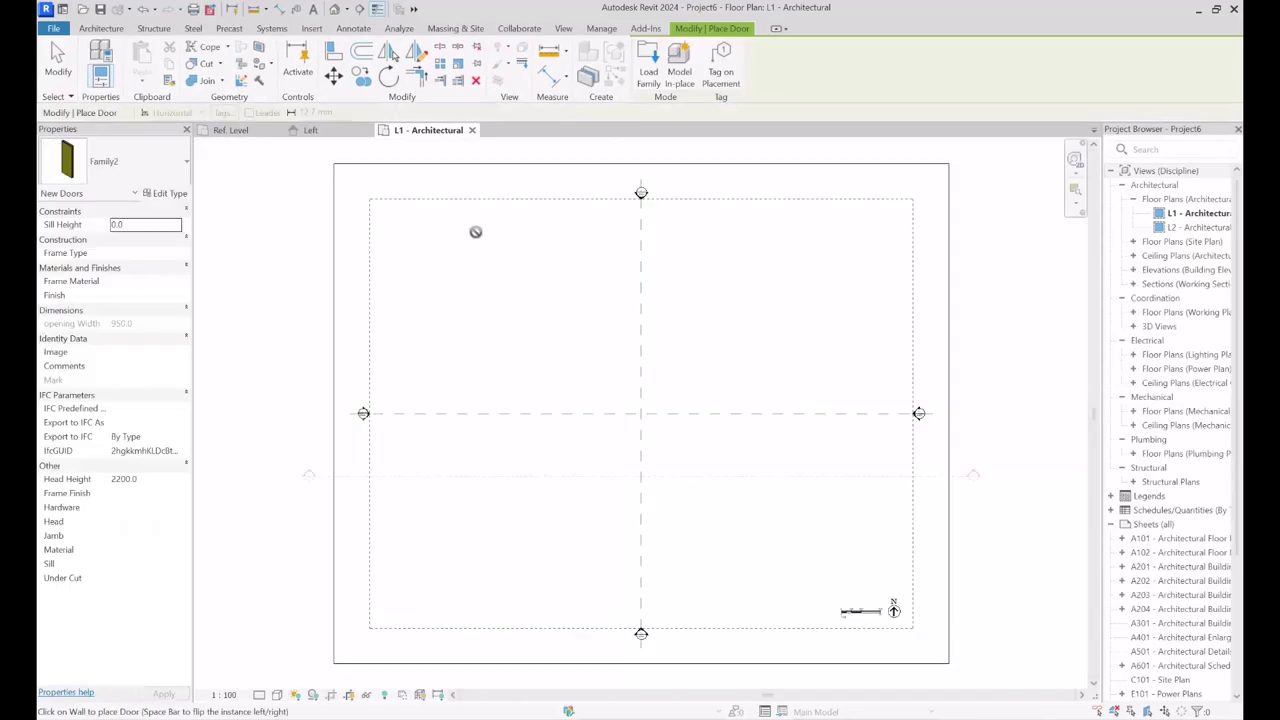
# - Draw a straight horizontal Generic - 200mm wall about 12000 mm long in the upper part of the L1 plan
pyautogui.moveTo(430, 184); pyautogui.dragTo(457, 271, button='middle')
pyautogui.scroll(1, 456, 269)
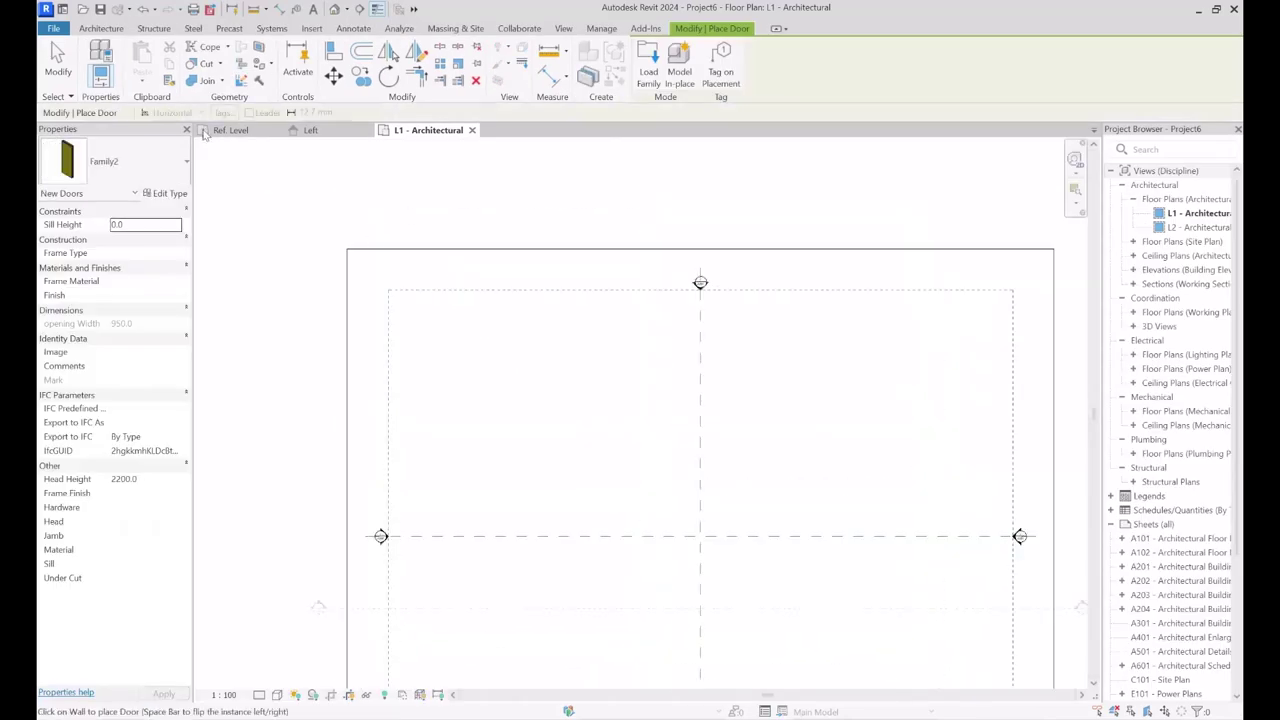
pyautogui.click(97, 30)
pyautogui.click(95, 56)
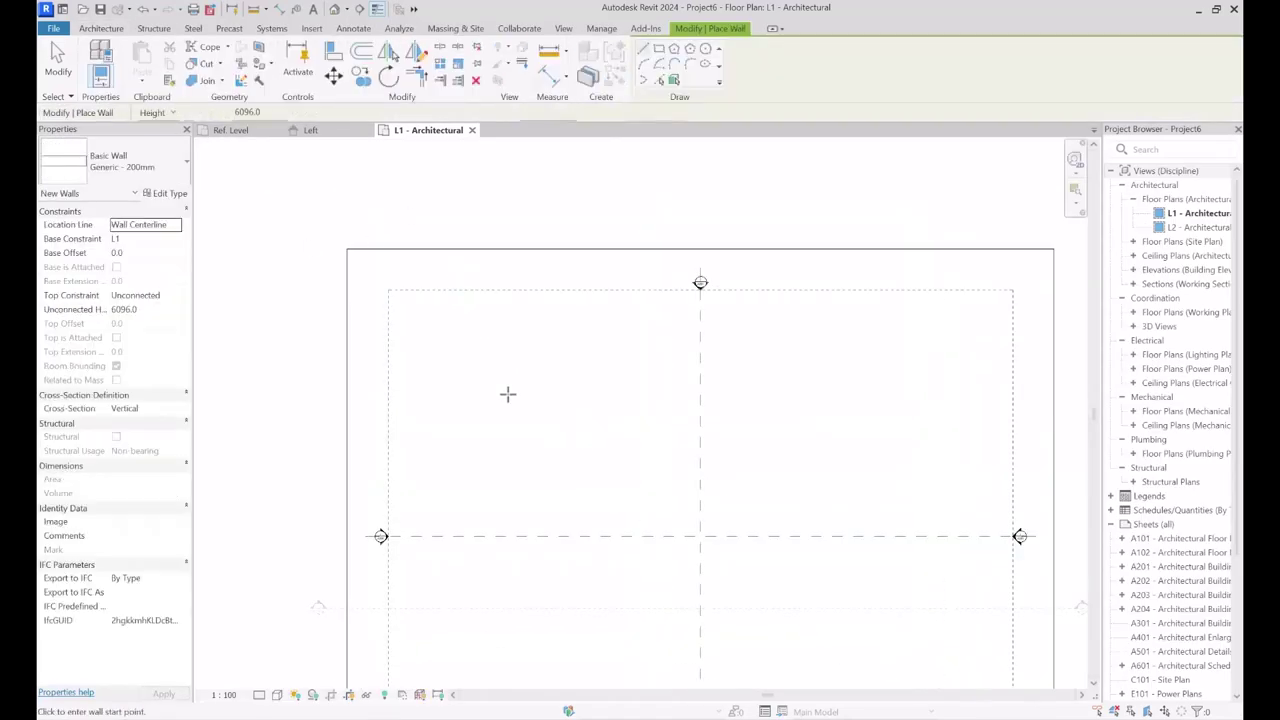
pyautogui.click(579, 363)
pyautogui.scroll(3, 575, 368)
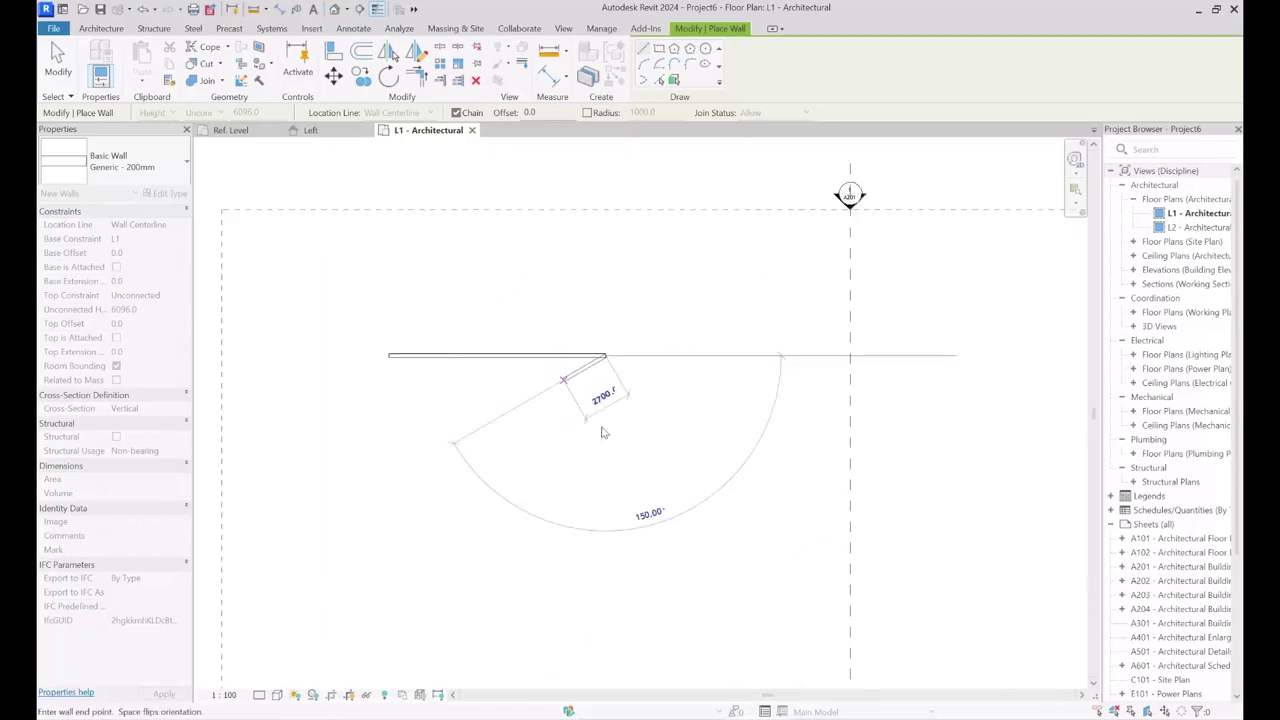
pyautogui.press('Escape')
pyautogui.press('Escape')
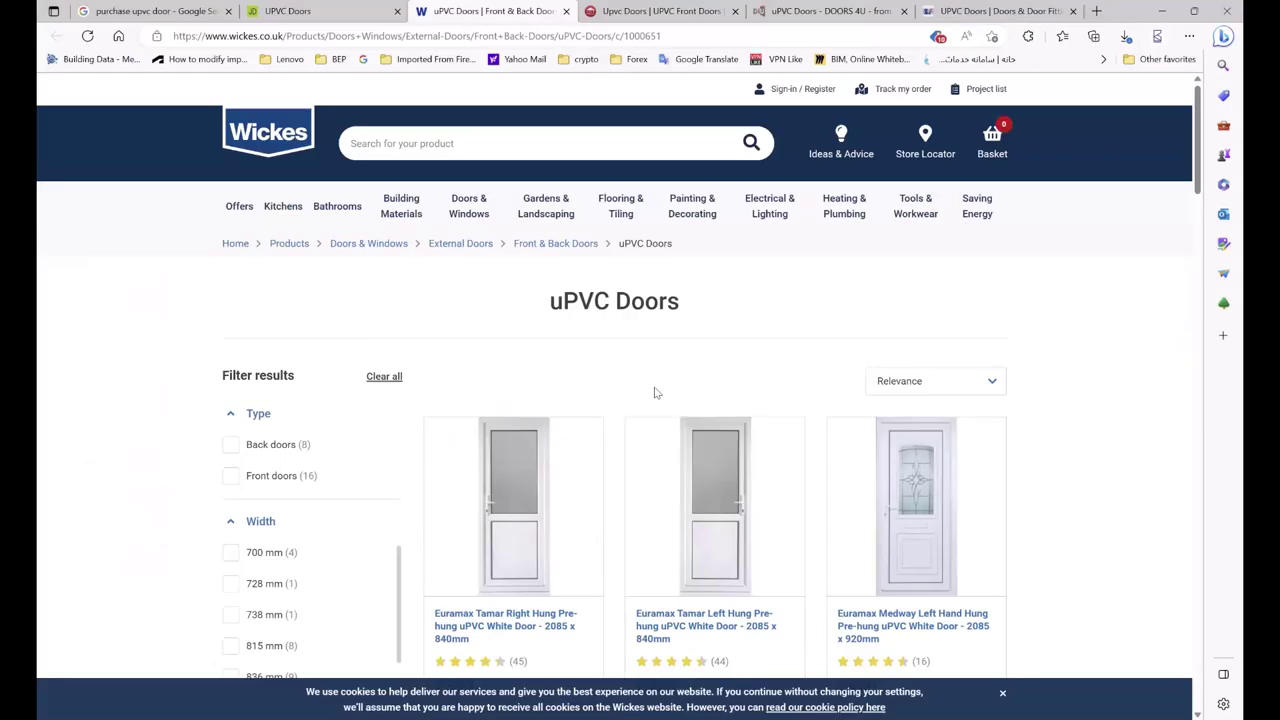
# - Look over the uPVC doors on the Wickes web page in the browser and return to Revit
pyautogui.scroll(-3, 651, 391)
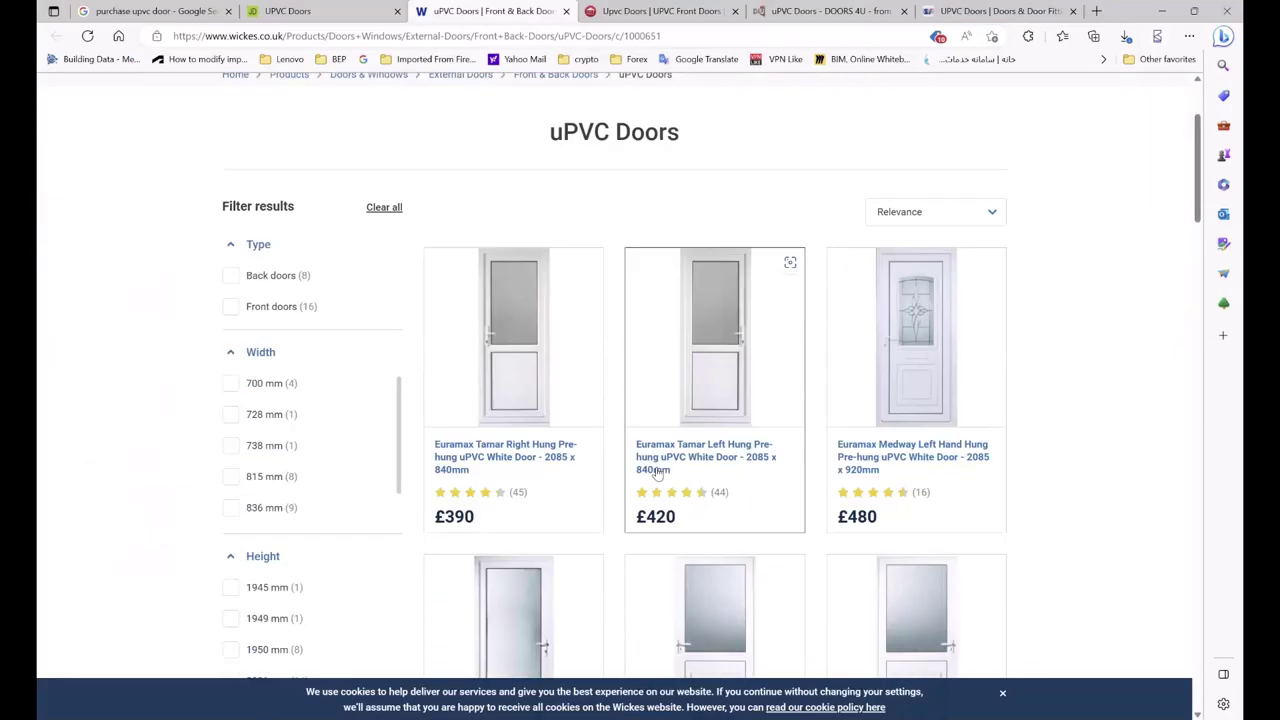
pyautogui.scroll(3, 620, 300)
pyautogui.click(660, 11)
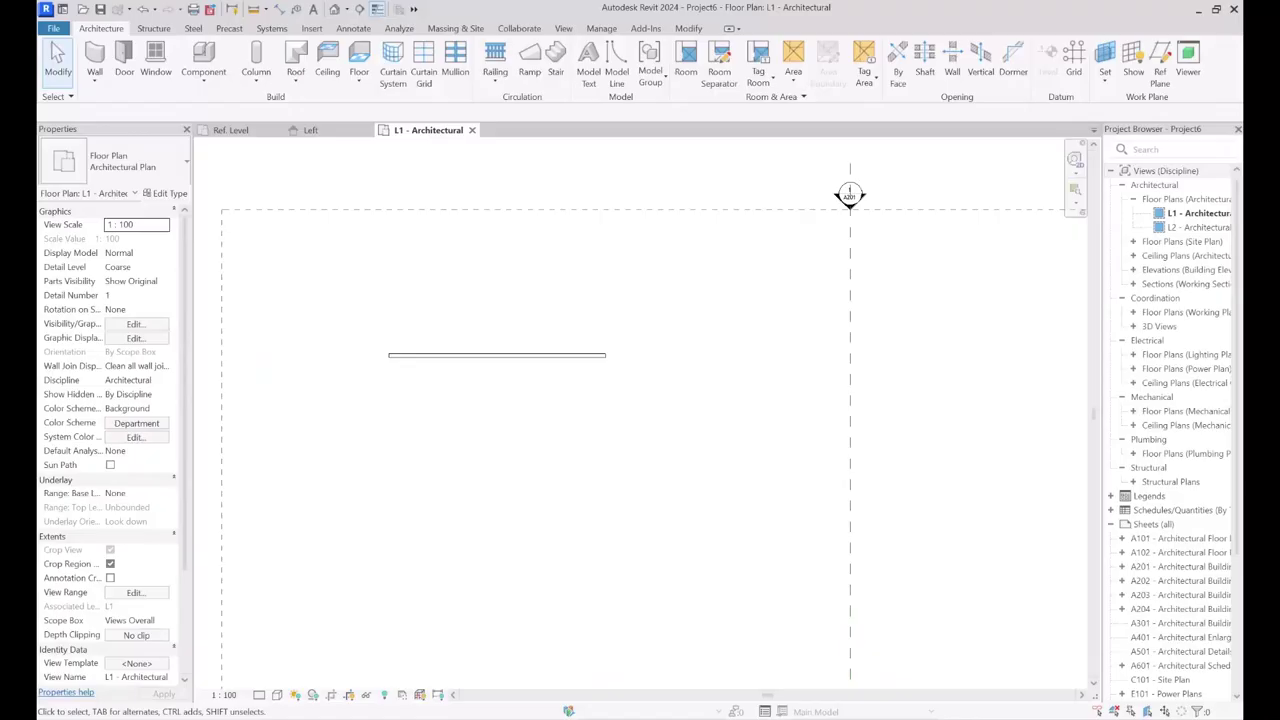
# - Place one Family2 door in the horizontal wall, with its swing on the wall's upper side
pyautogui.scroll(3, 482, 345)
pyautogui.scroll(1, 427, 340)
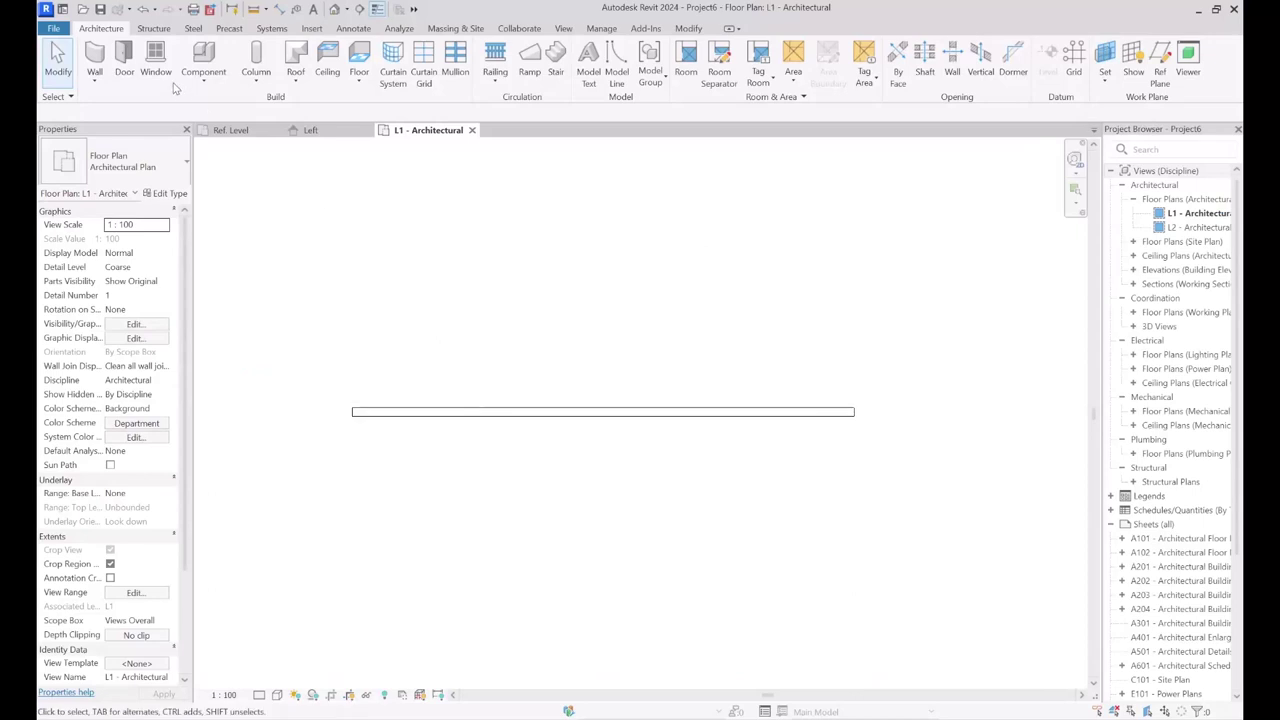
pyautogui.click(124, 62)
pyautogui.scroll(3, 531, 434)
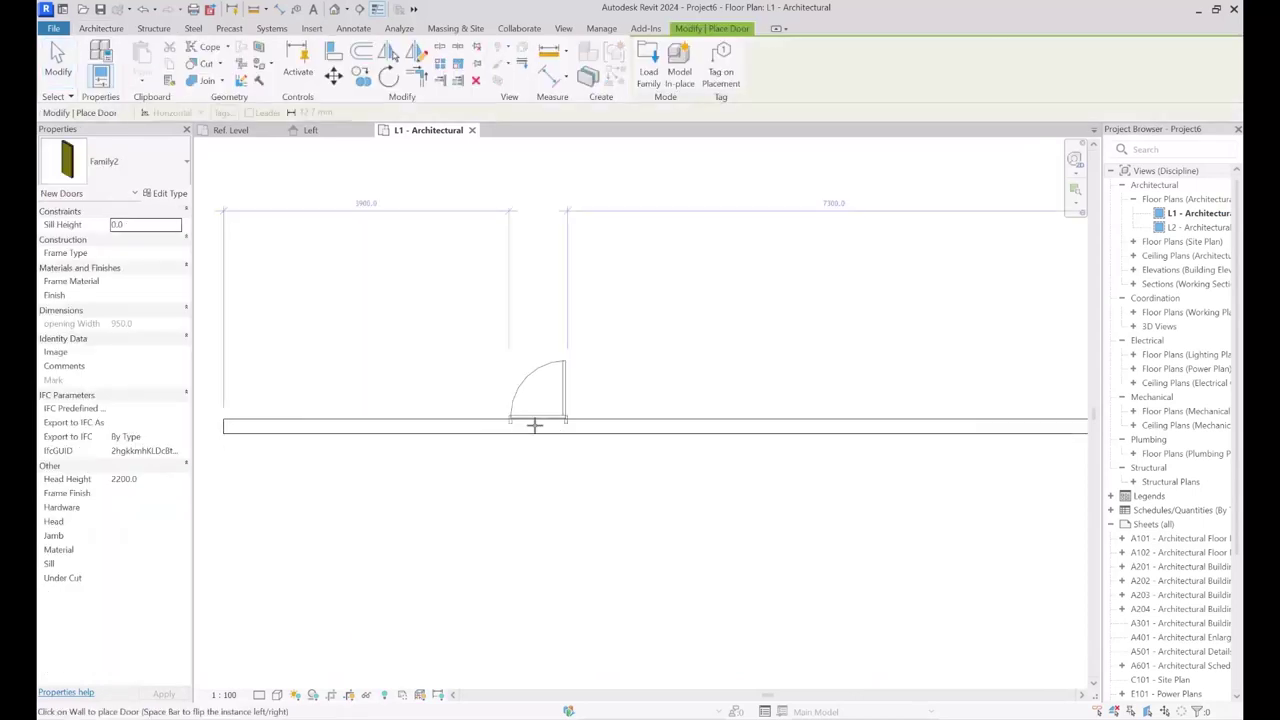
pyautogui.scroll(4, 540, 449)
pyautogui.click(570, 431)
pyautogui.press('Escape')
pyautogui.press('Escape')
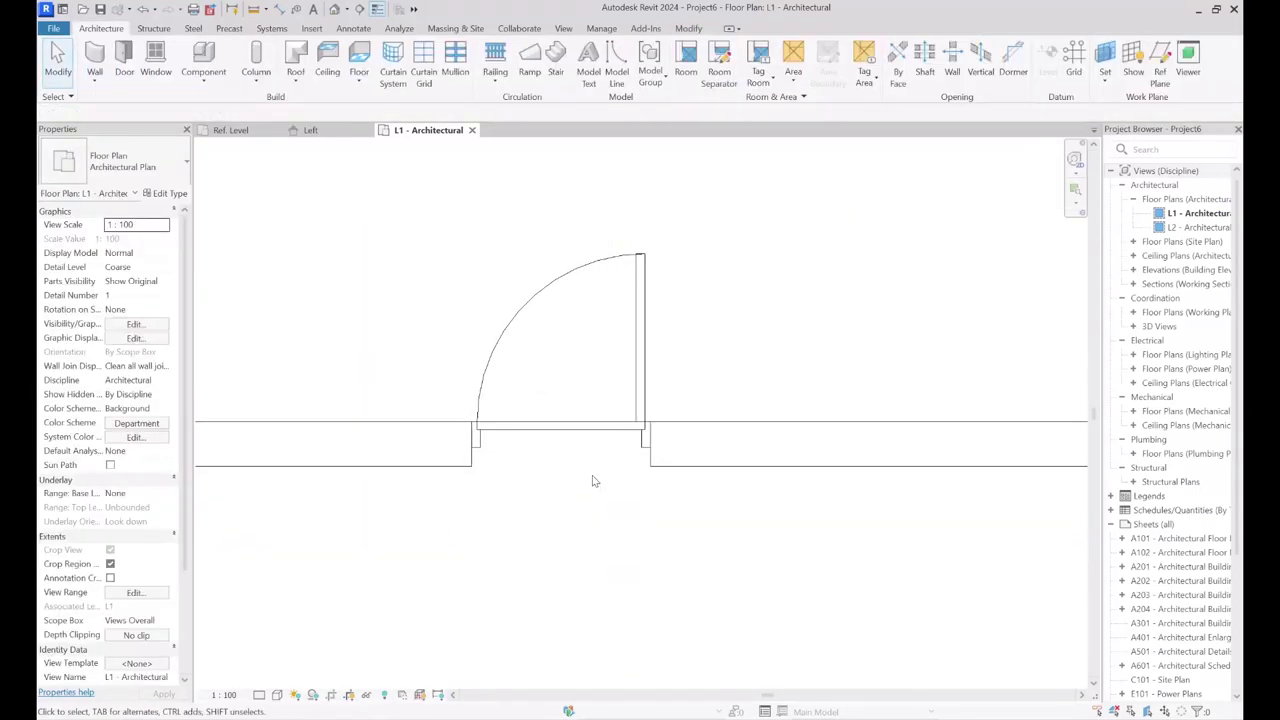
# - Show the plan shaded and change the door's host wall to a thicker basic wall type
pyautogui.click(690, 444)
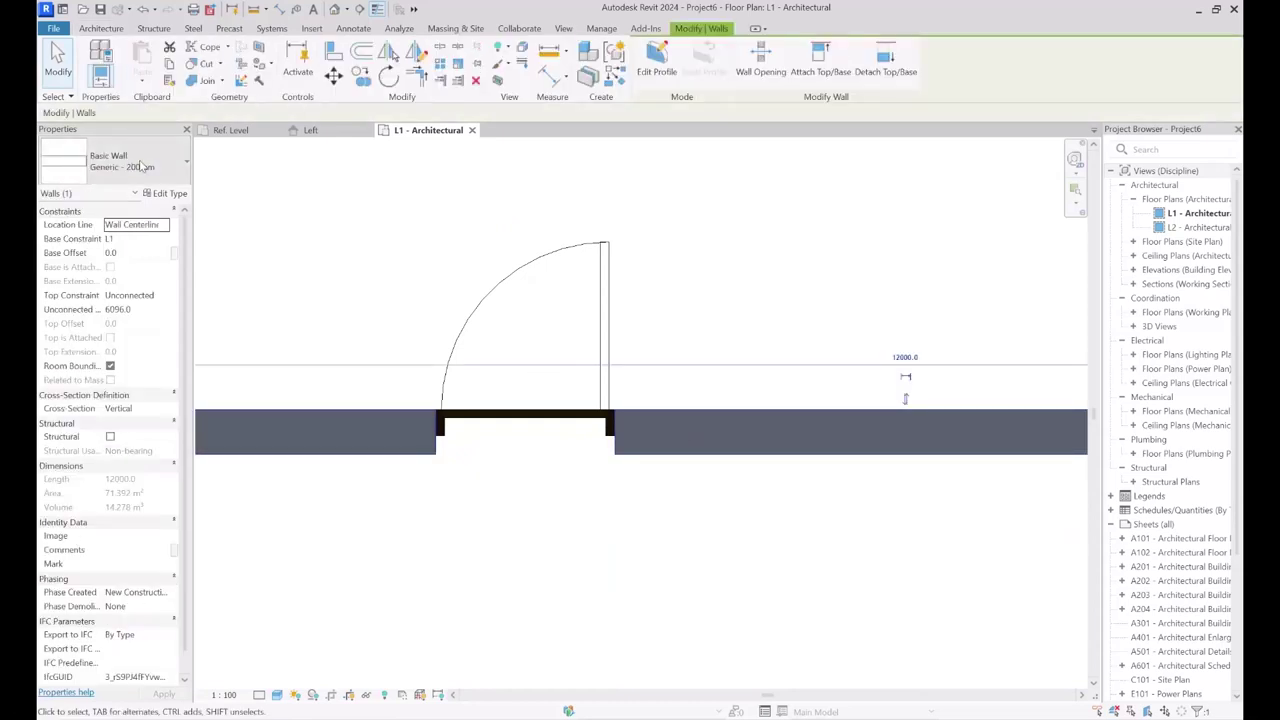
pyautogui.click(130, 161)
pyautogui.click(131, 305)
pyautogui.moveTo(690, 433)
pyautogui.mouseDown(button='middle')
pyautogui.moveTo(603, 348)
pyautogui.moveTo(705, 449)
pyautogui.mouseUp(button='middle')
pyautogui.press('Escape')
pyautogui.scroll(1, 561, 386)
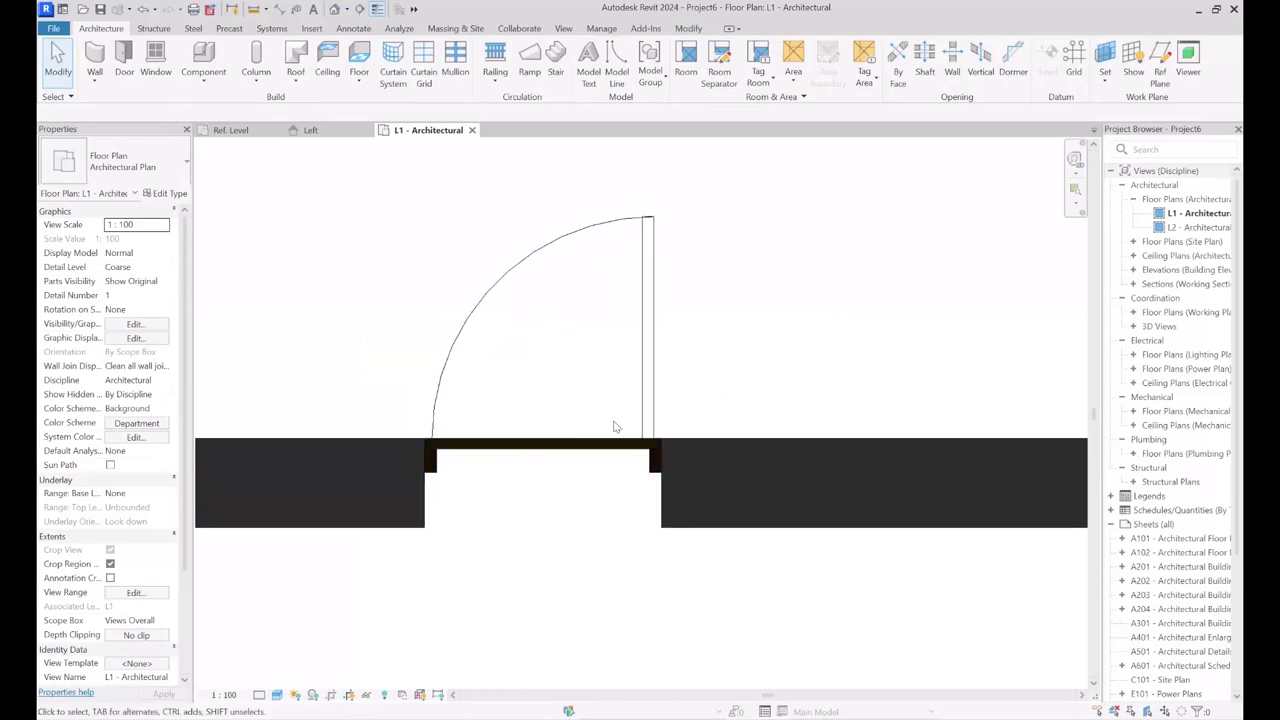
# - Open the placed door's family for editing without saving the project
pyautogui.click(654, 388)
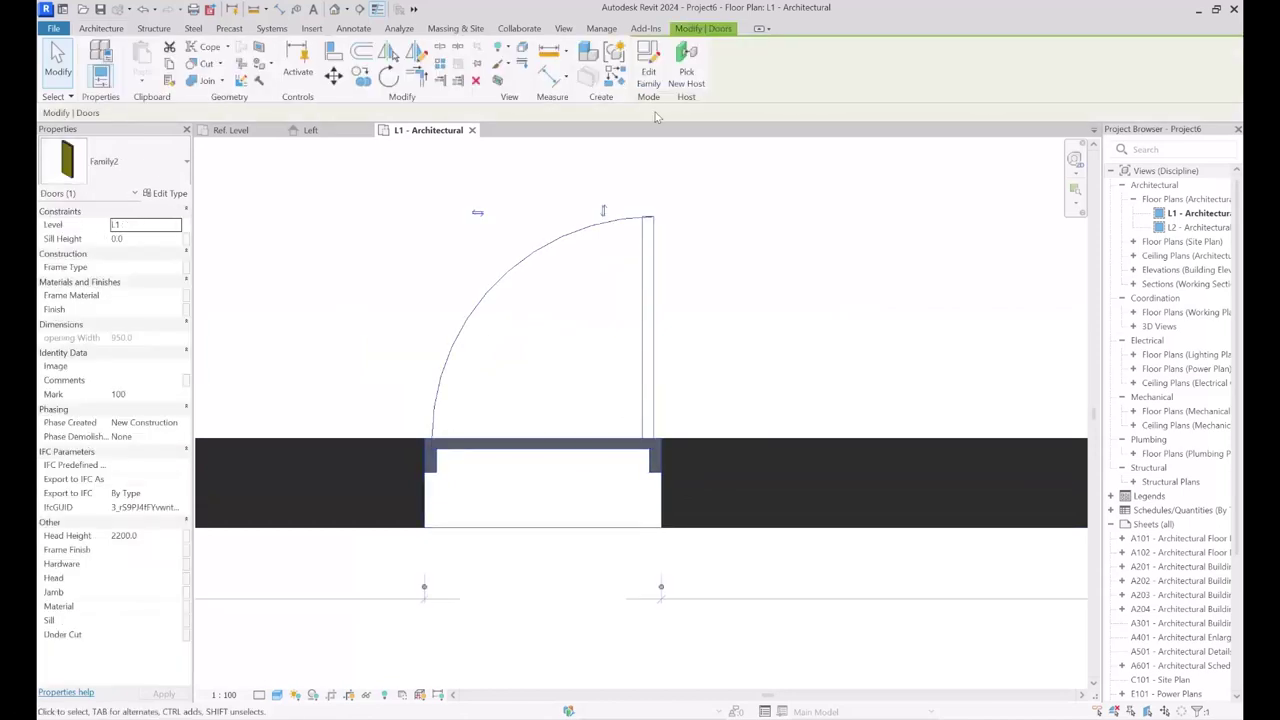
pyautogui.click(653, 68)
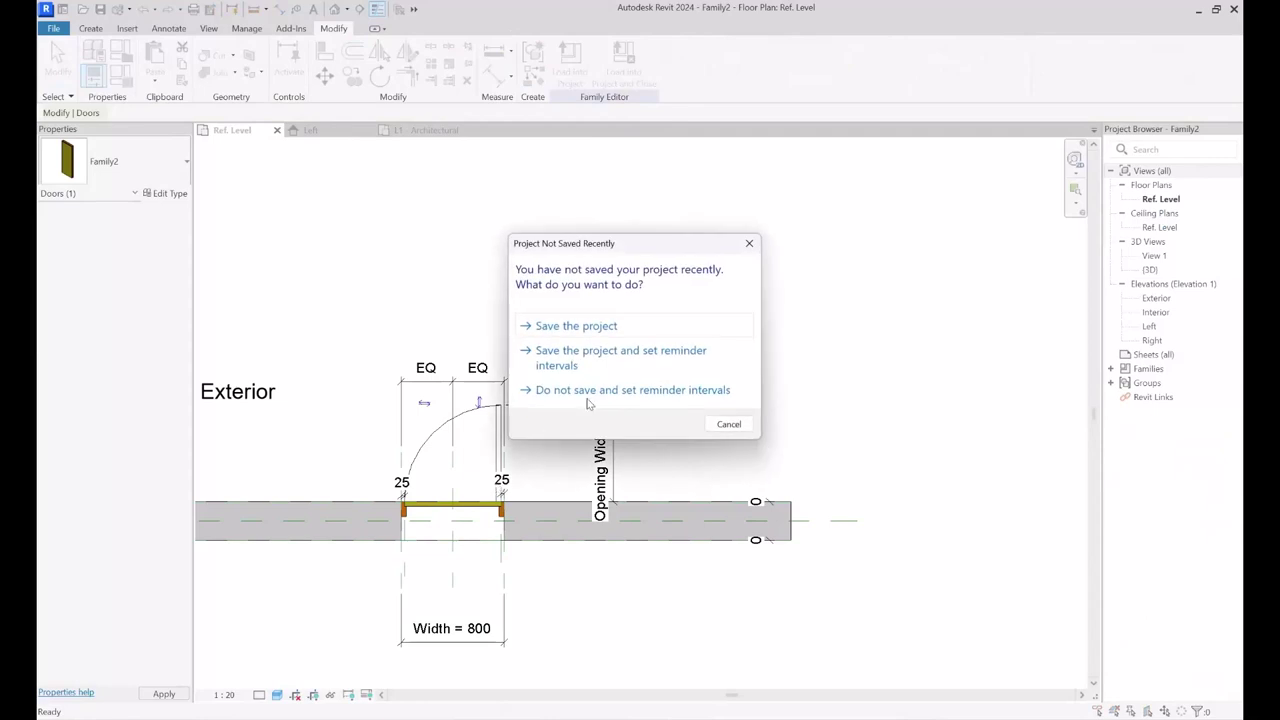
pyautogui.click(588, 390)
# - Turn off Plan/RCP display in the nested door panel's visibility settings
pyautogui.scroll(3, 432, 498)
pyautogui.click(519, 522)
pyautogui.moveTo(573, 398); pyautogui.dragTo(601, 324, button='middle')
pyautogui.click(604, 84)
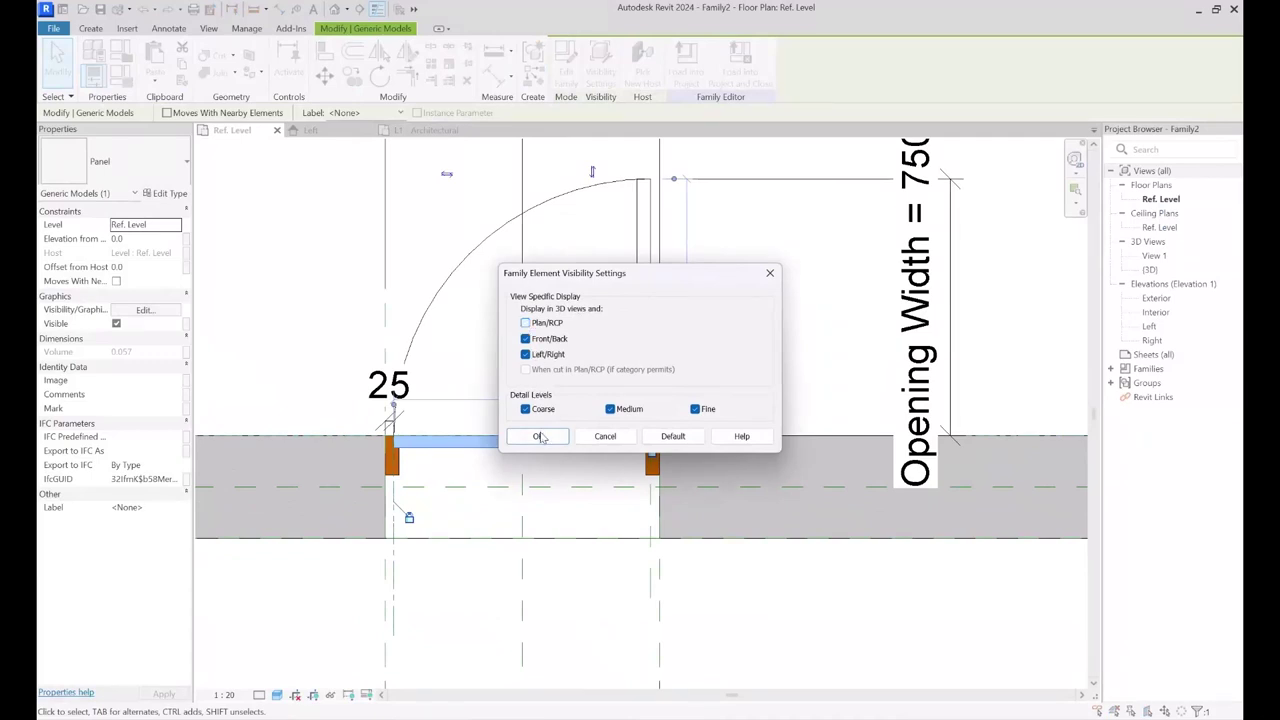
pyautogui.click(540, 437)
# - Reload the door family into Project6, overwriting the existing version and its parameter values
pyautogui.moveTo(545, 440); pyautogui.dragTo(547, 502, button='middle')
pyautogui.click(686, 62)
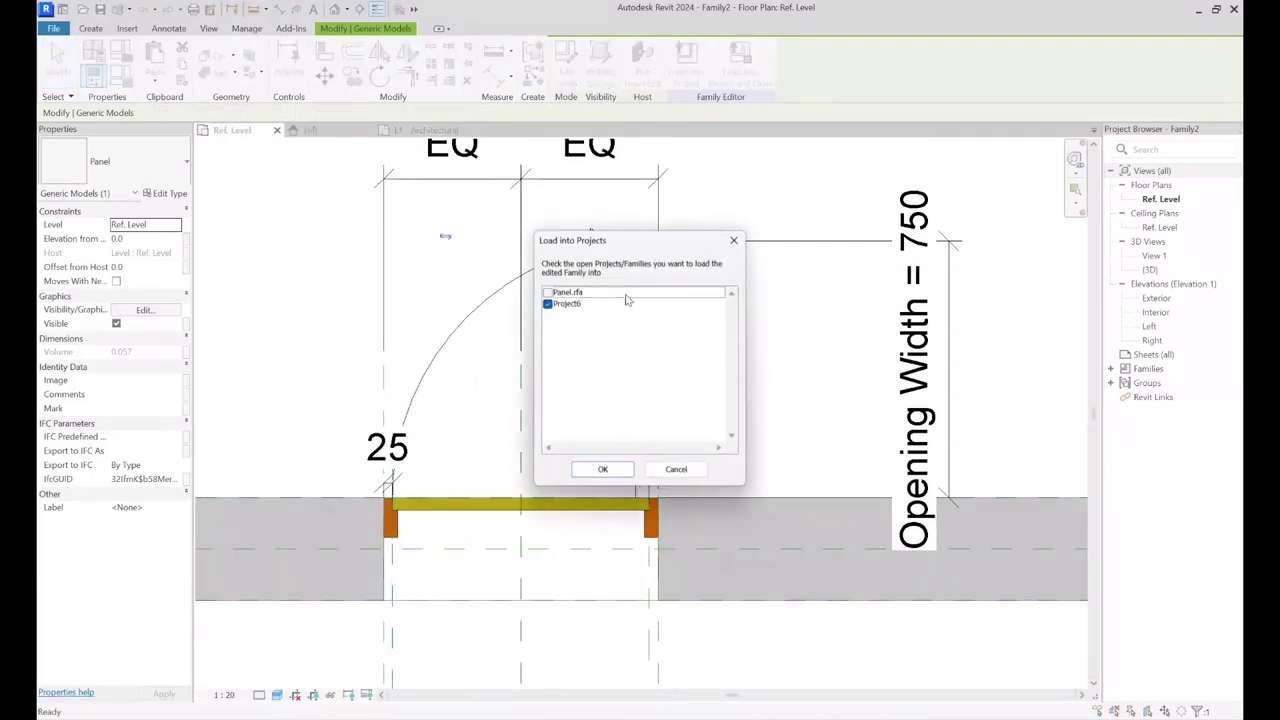
pyautogui.click(602, 470)
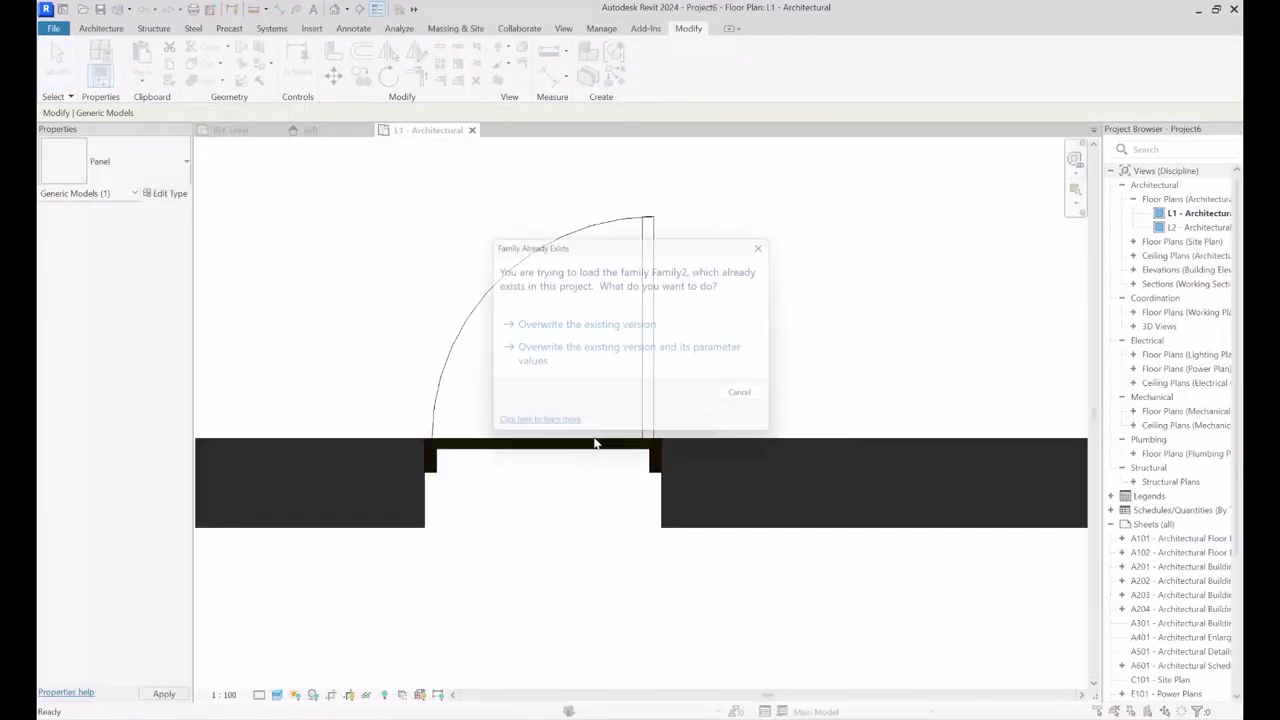
pyautogui.click(690, 360)
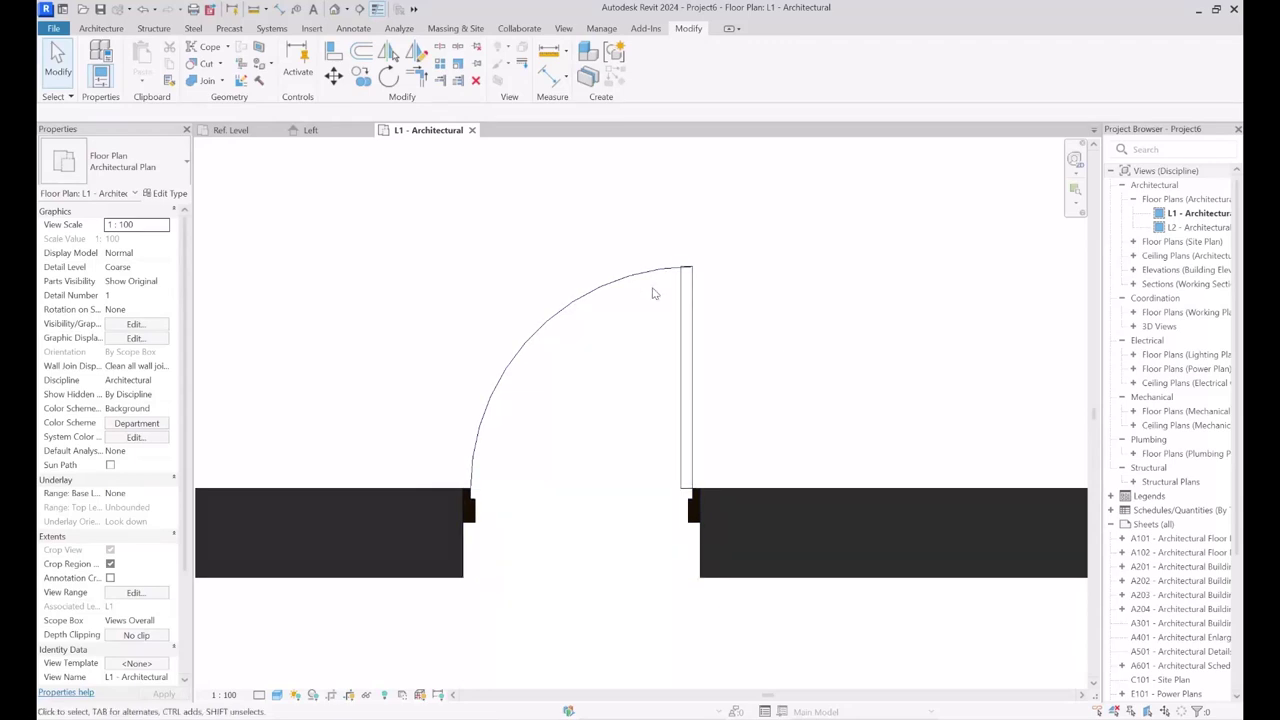
pyautogui.moveTo(684, 420); pyautogui.dragTo(635, 329, button='middle')
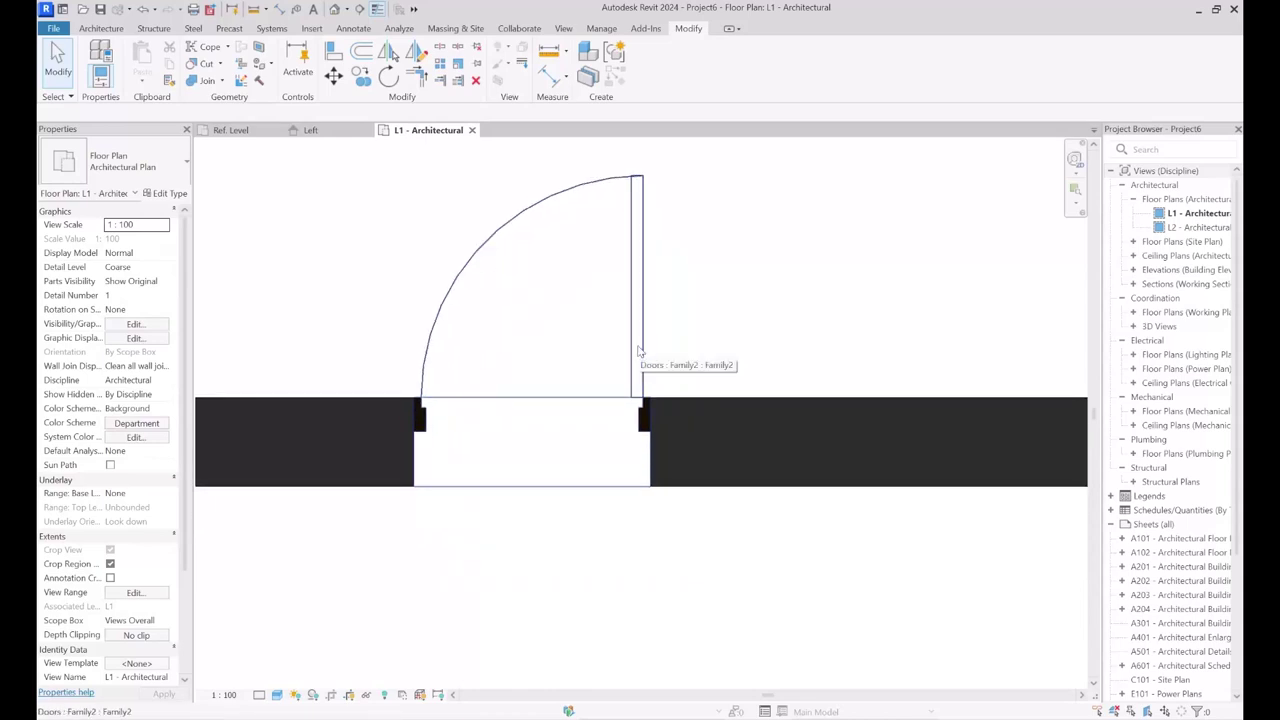